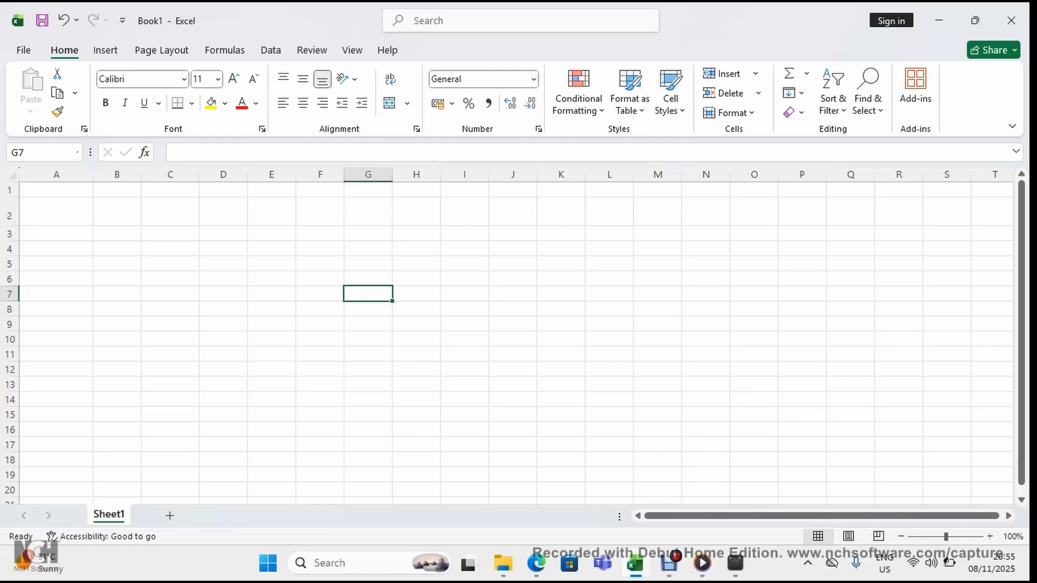
Step: Enter the column headers Name, Job discription and Salary in cells A1 to C1
click(56, 190)
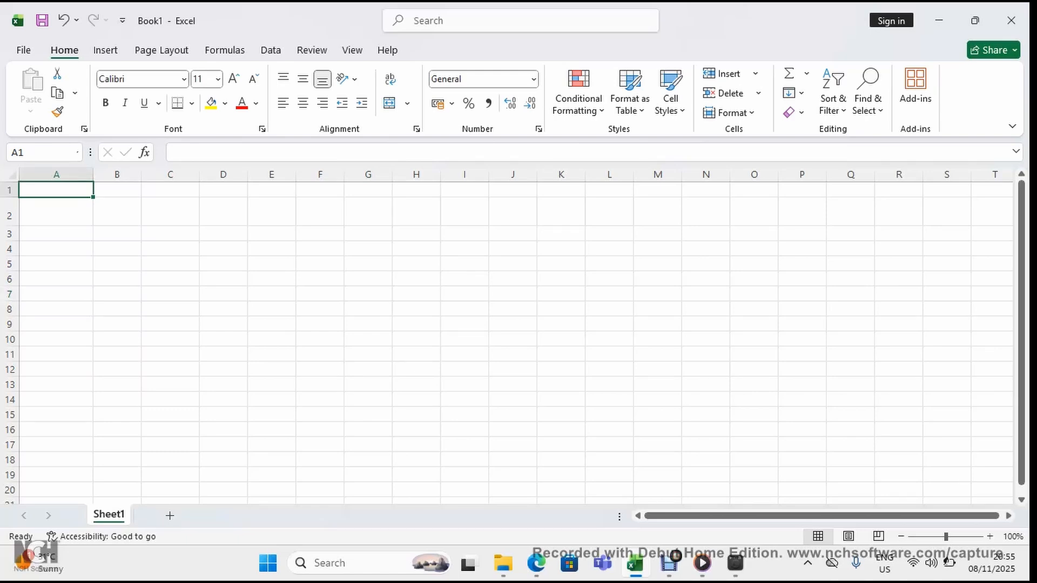
text(E)
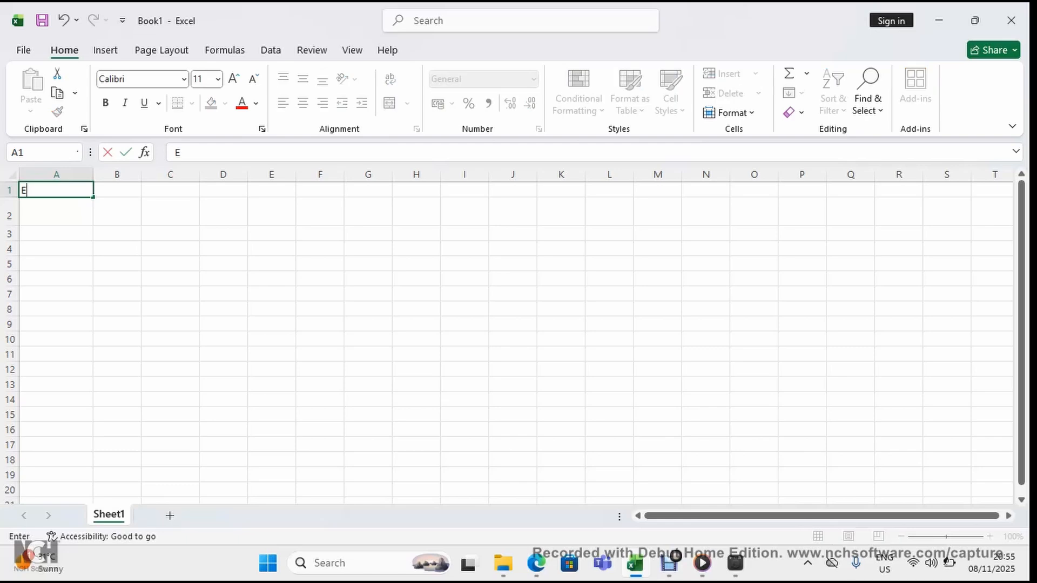
text(m)
key(BackSpace)
key(BackSpace)
text(Name)
key(Tab)
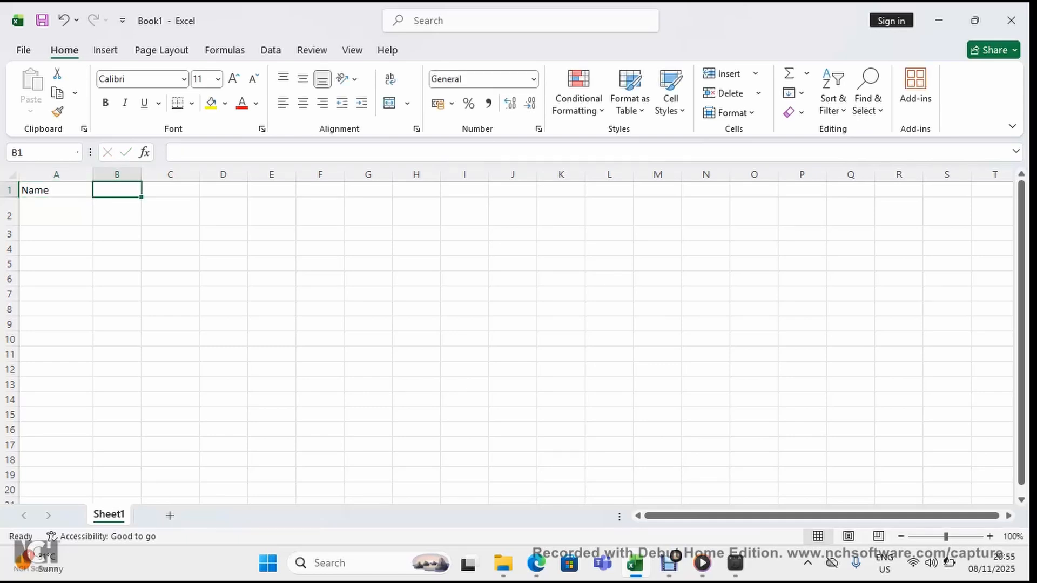
text(Job)
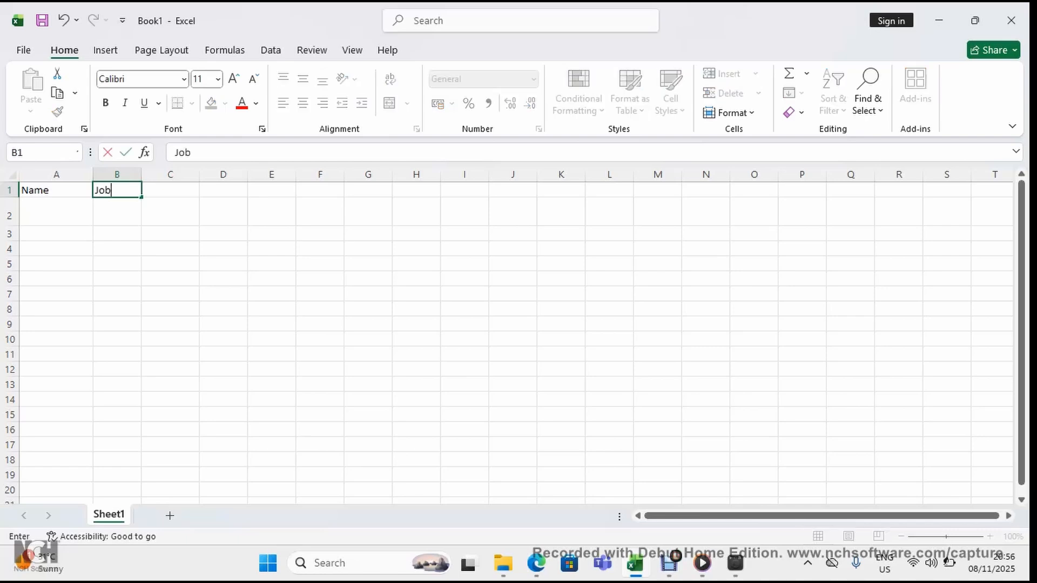
text( discription)
key(Tab)
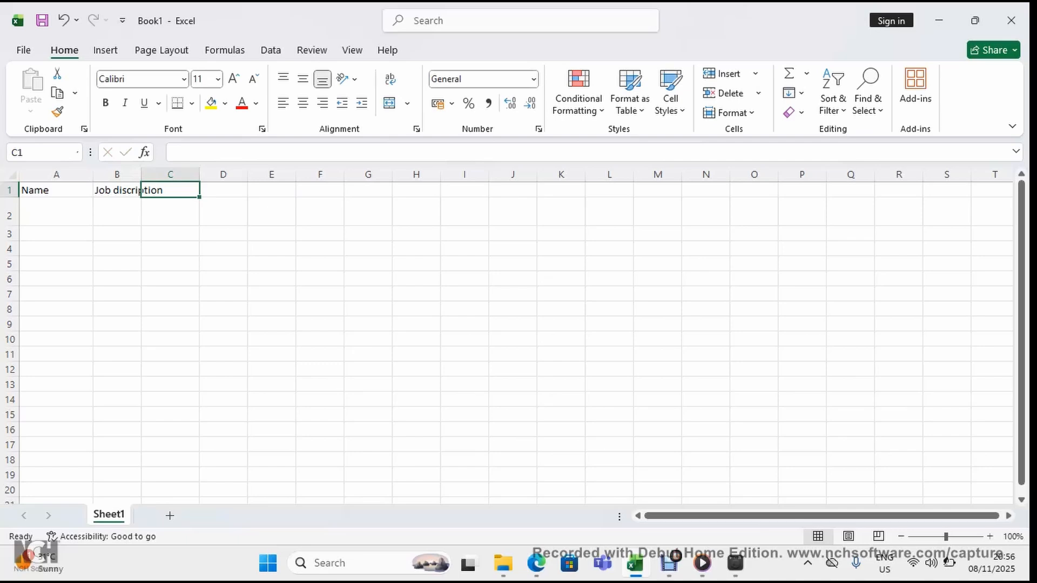
text(S)
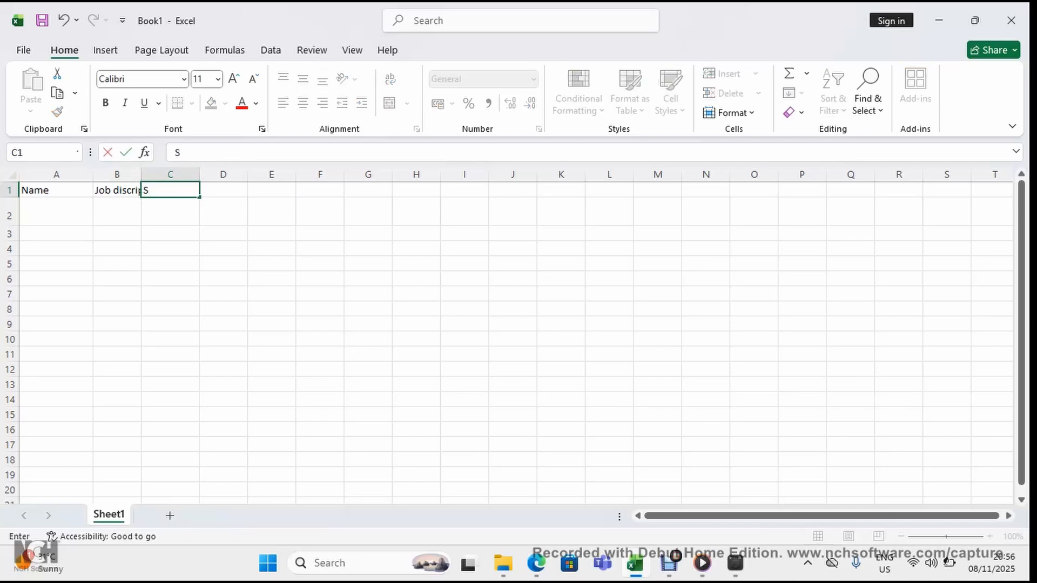
text(alary)
key(Return)
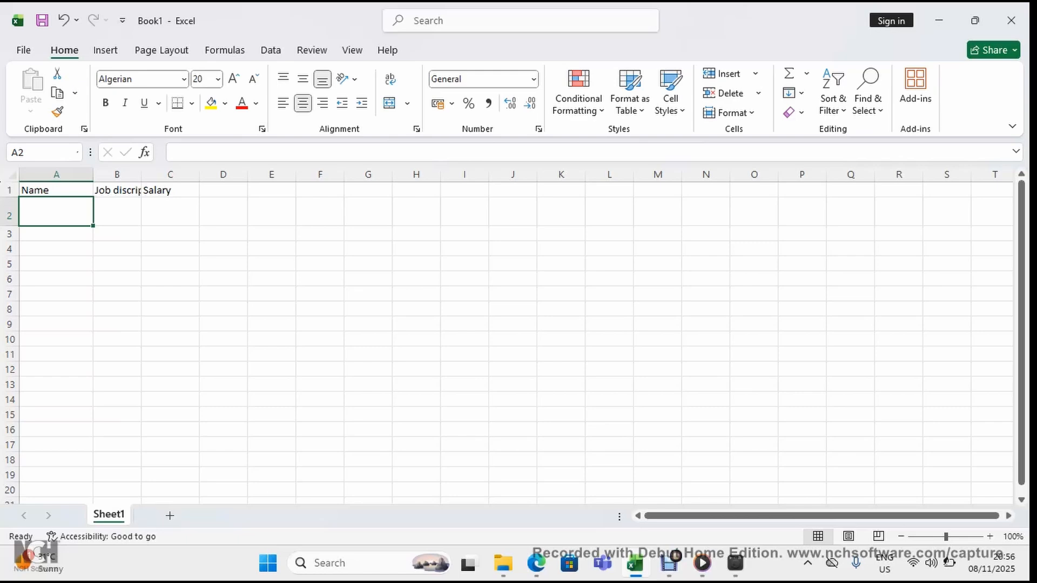
Step: Resize column B by hand and AutoFit its width to the Job discription header
click(117, 190)
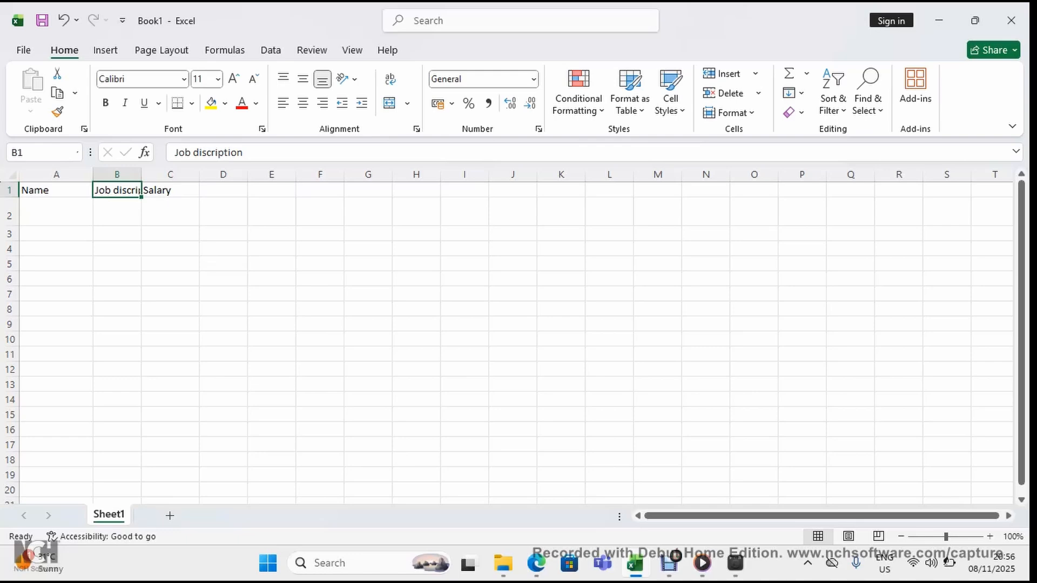
drag(141, 174, 175, 173)
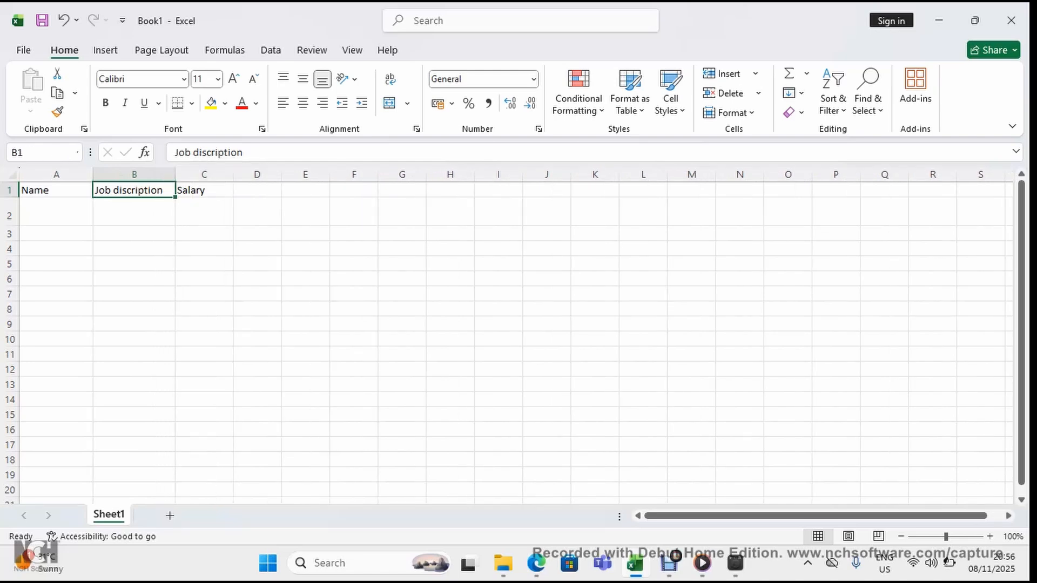
drag(175, 174, 155, 174)
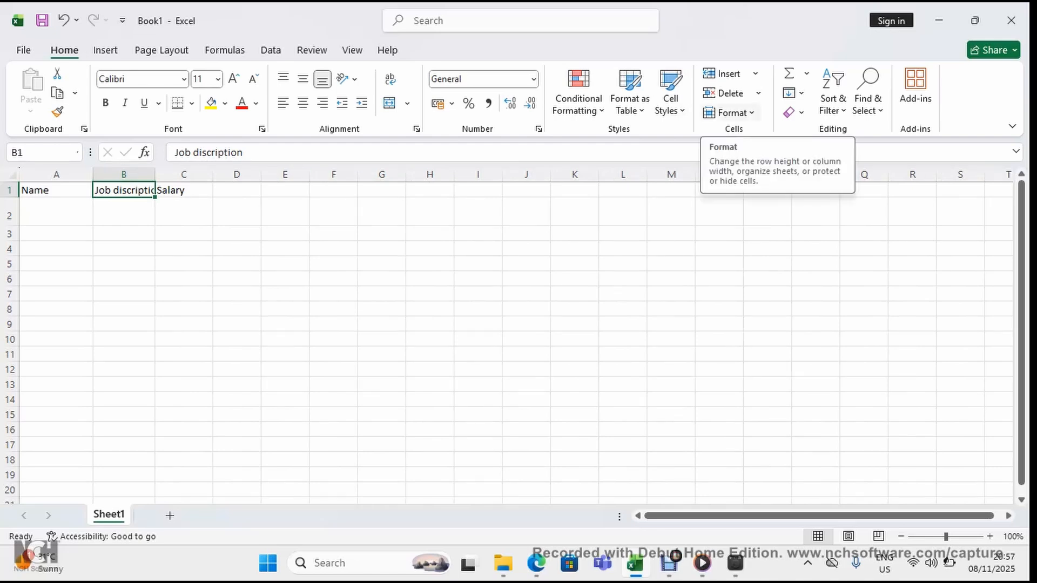
click(732, 112)
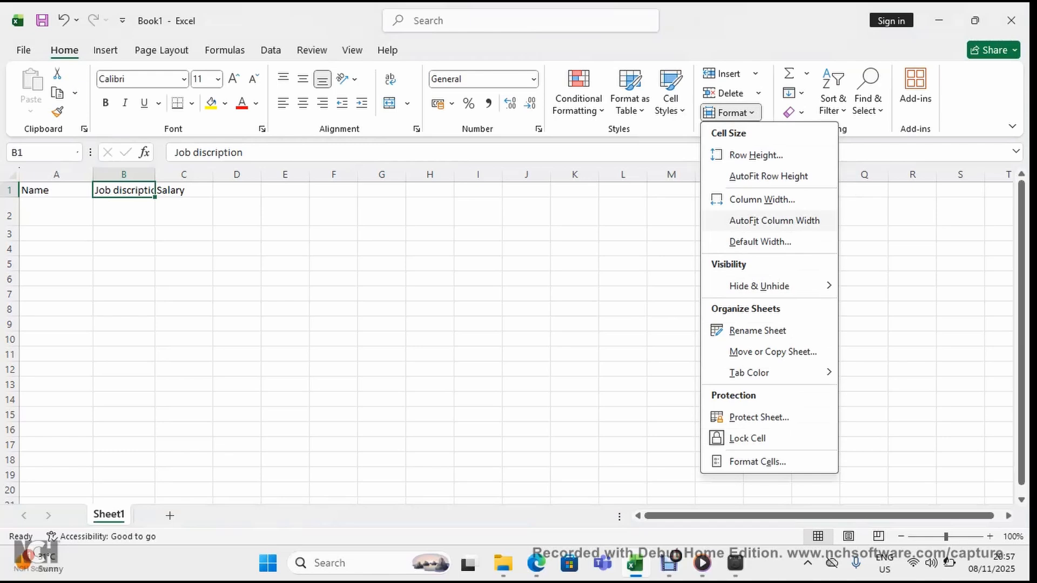
click(773, 221)
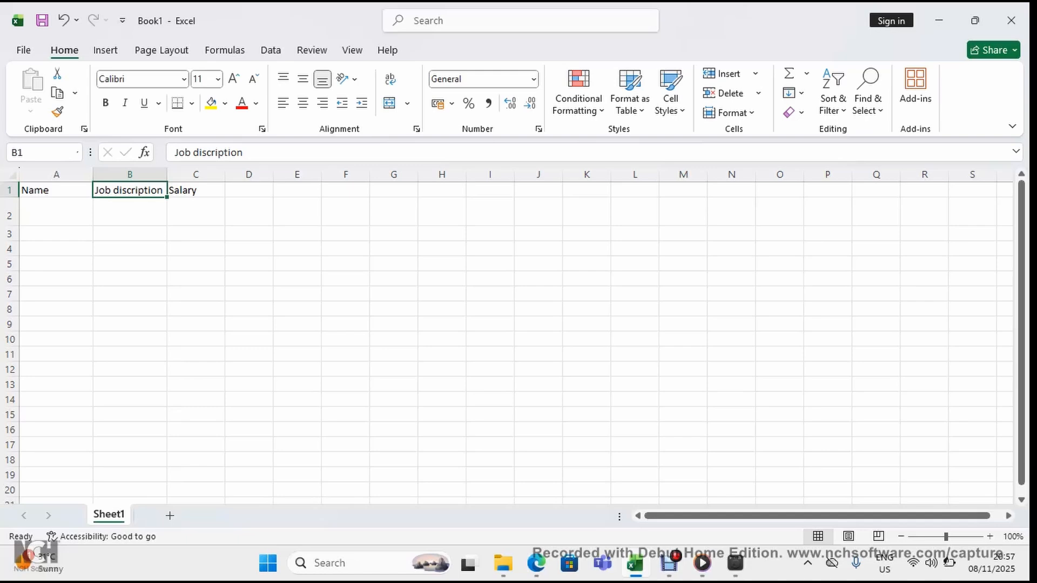
click(130, 233)
Step: Enter the first employee's name in cell A2
click(56, 211)
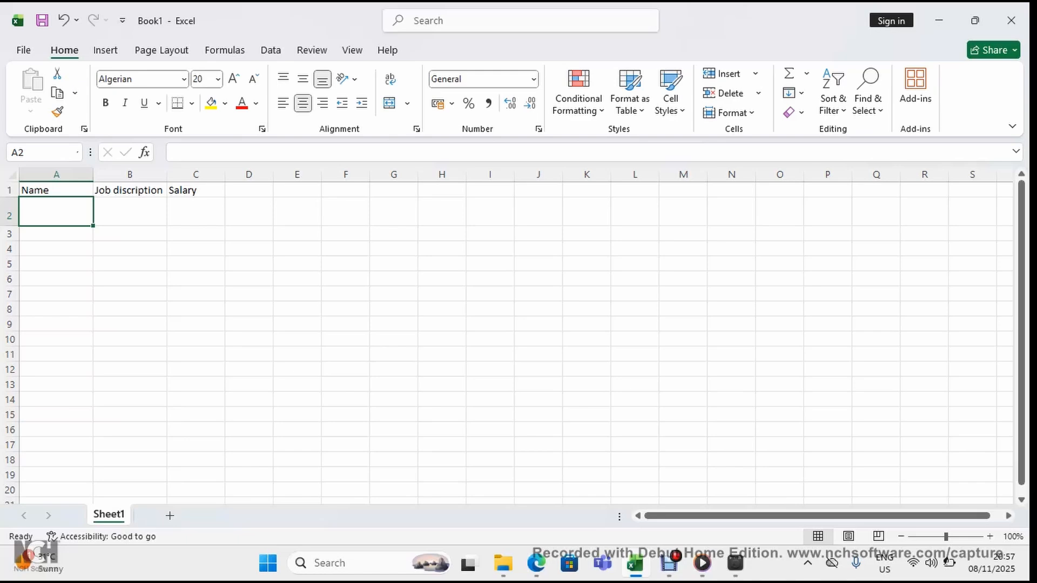
text(Joh)
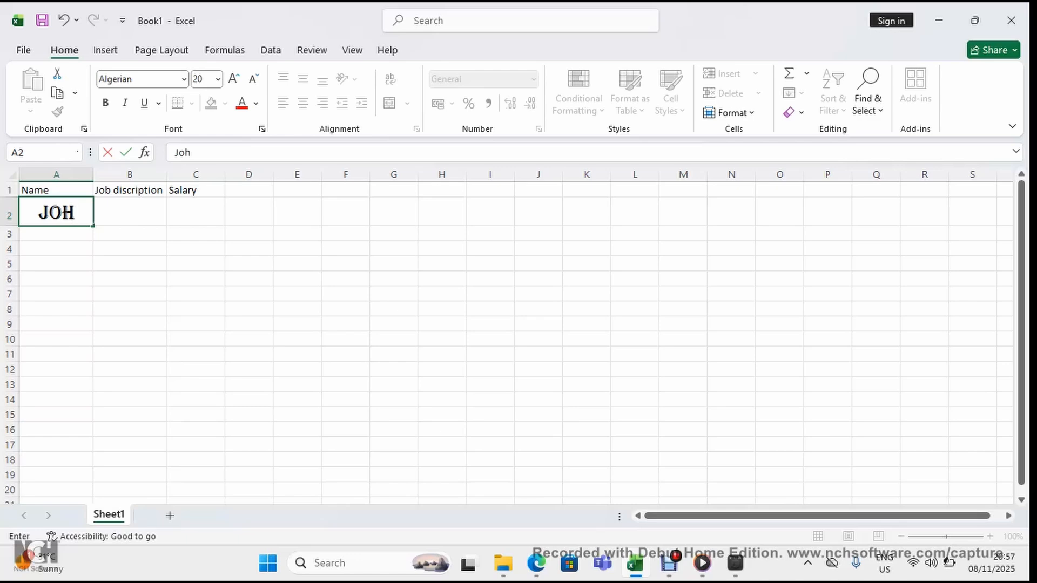
text(n)
Step: Try to set the name being edited in A2 to Calibri Light, size 12
click(184, 80)
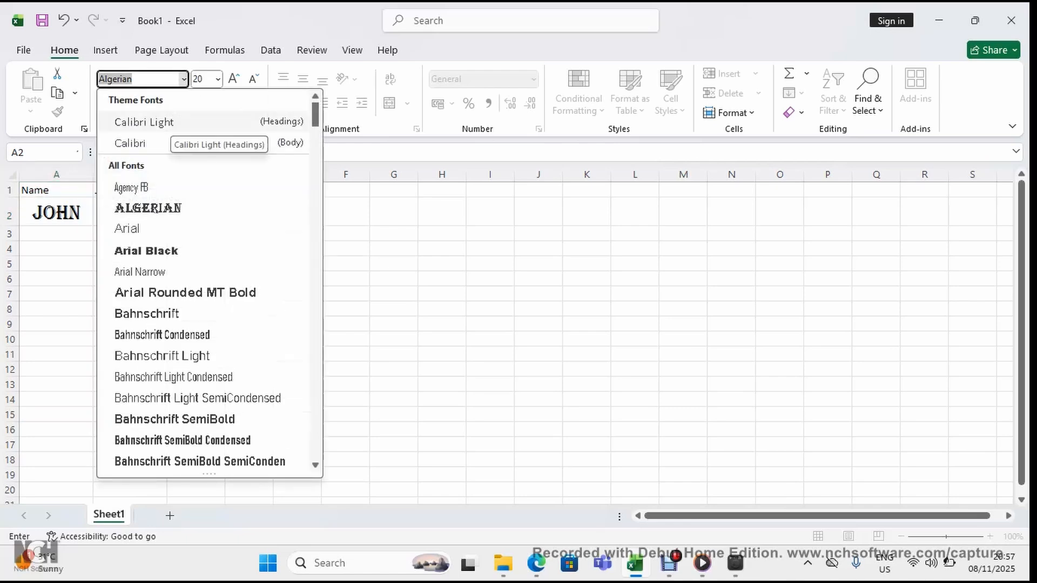
click(156, 122)
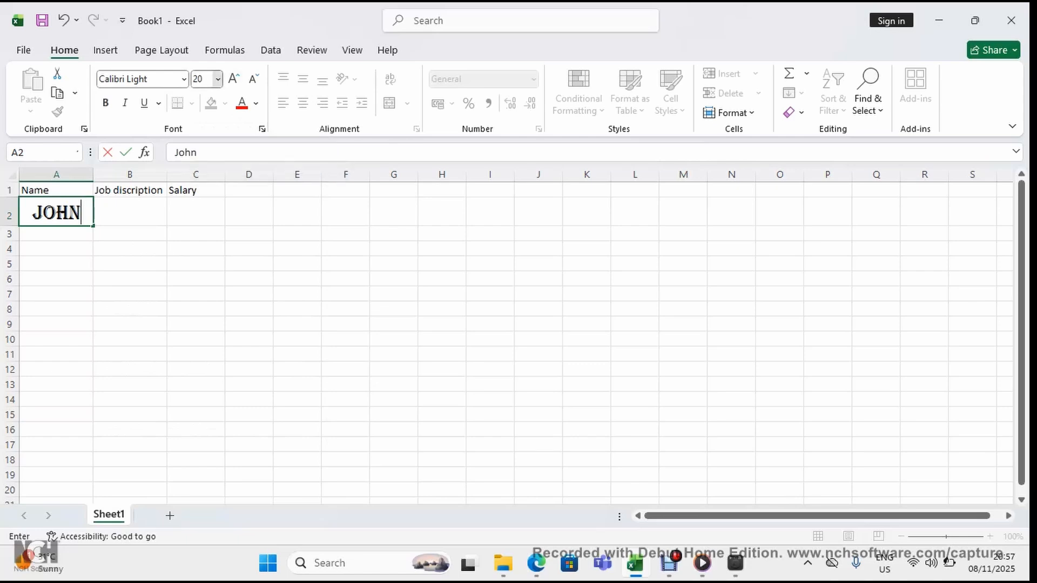
click(218, 78)
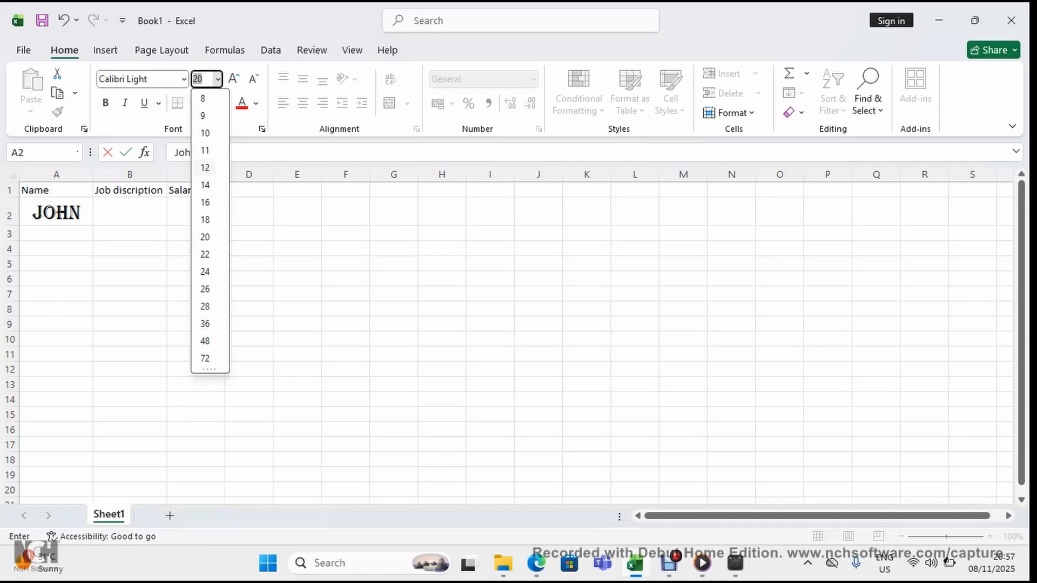
click(204, 167)
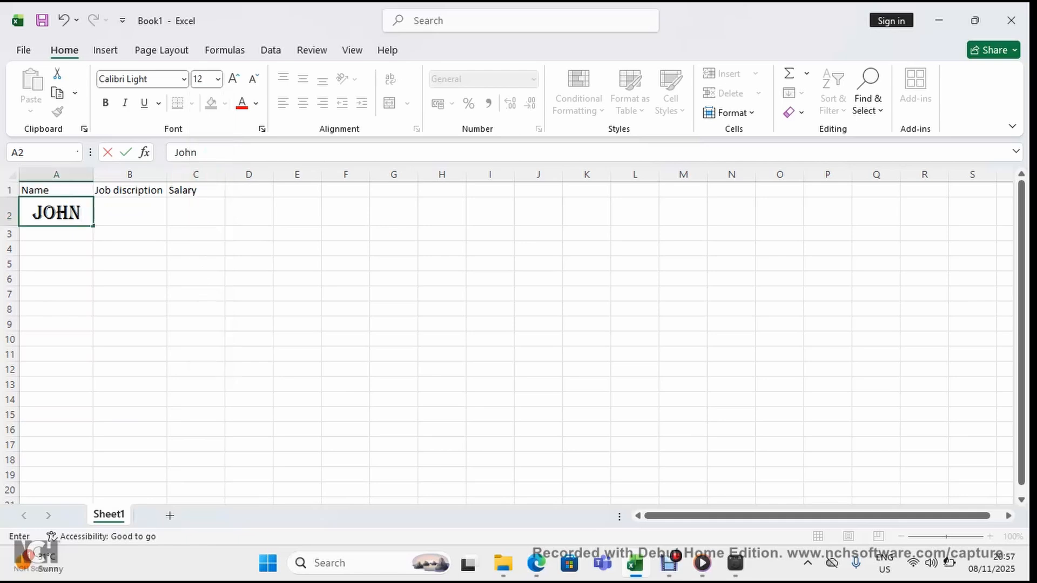
Step: Format the employee name in A2 as Calibri Light, size 14, left-aligned
click(56, 249)
click(56, 212)
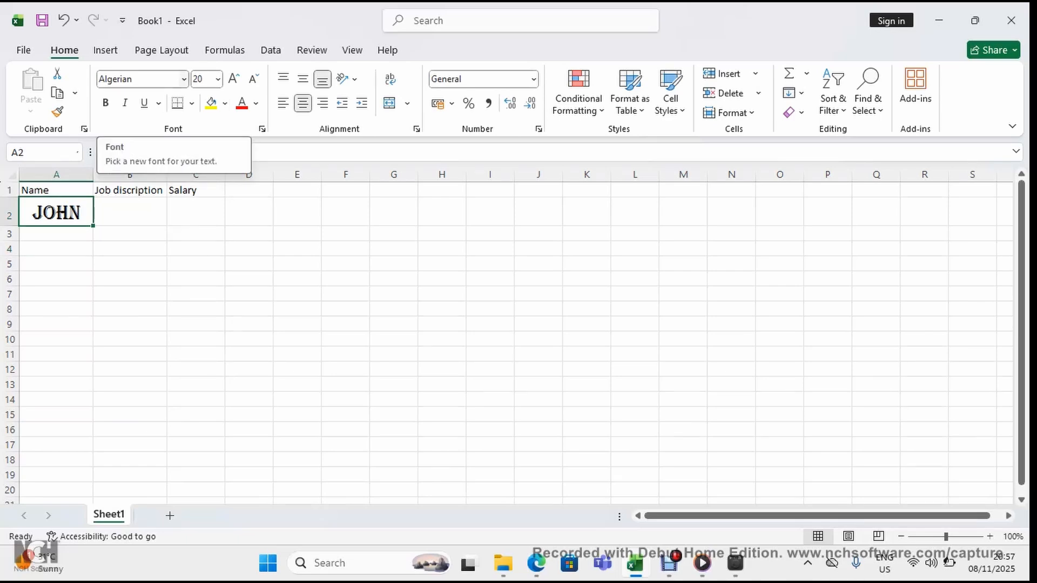
click(184, 79)
click(144, 122)
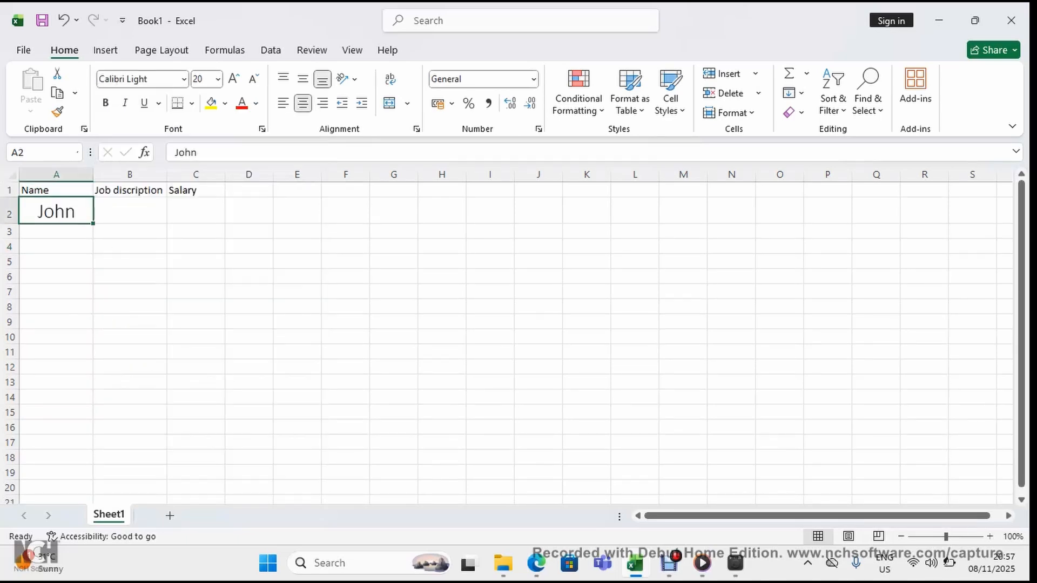
click(217, 79)
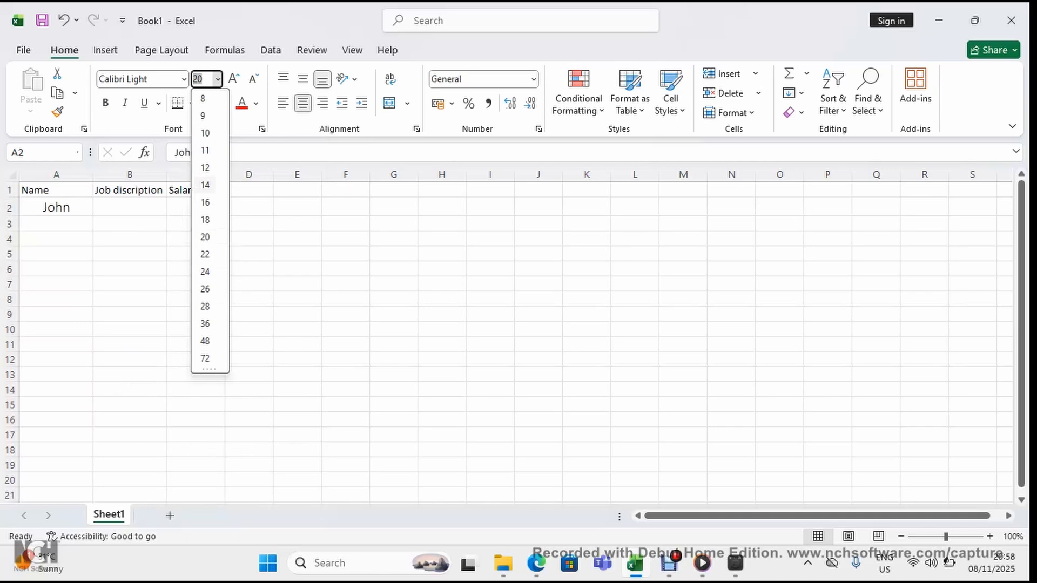
click(205, 185)
click(56, 224)
click(56, 208)
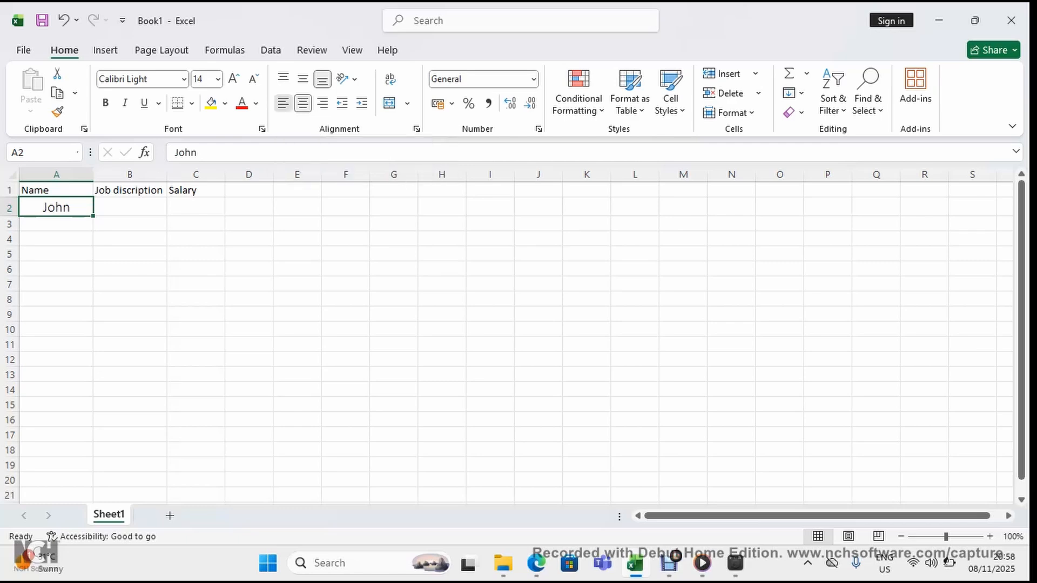
click(283, 102)
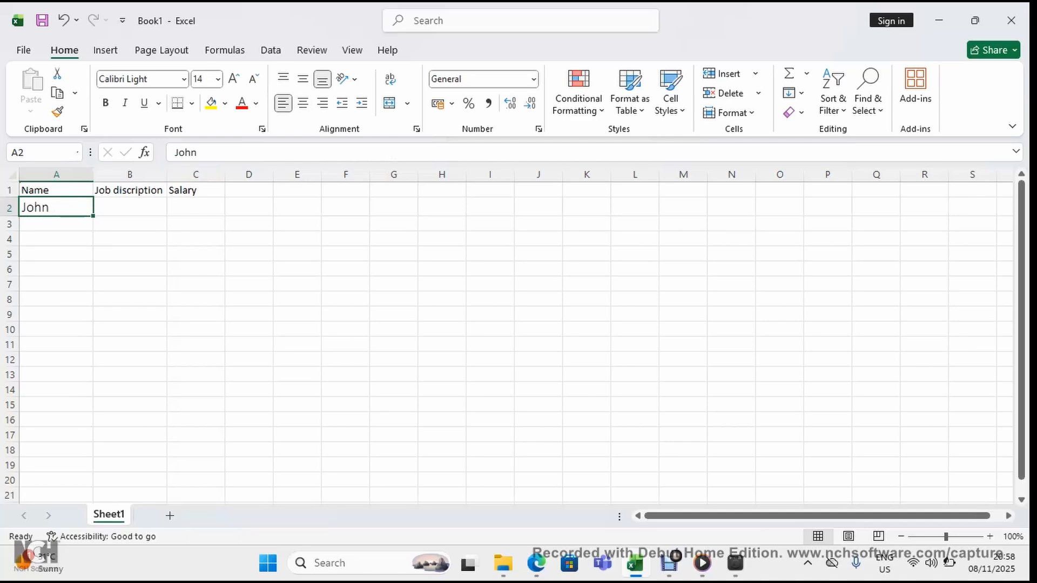
Step: Widen column B slightly and complete row 2 with the job HR and the salary 100000
click(130, 207)
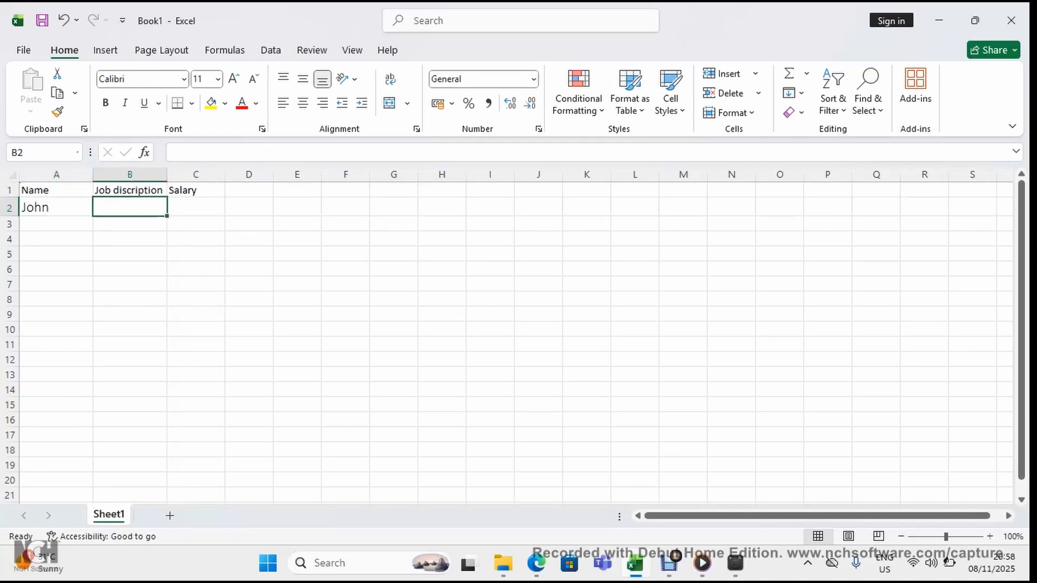
drag(167, 174, 184, 174)
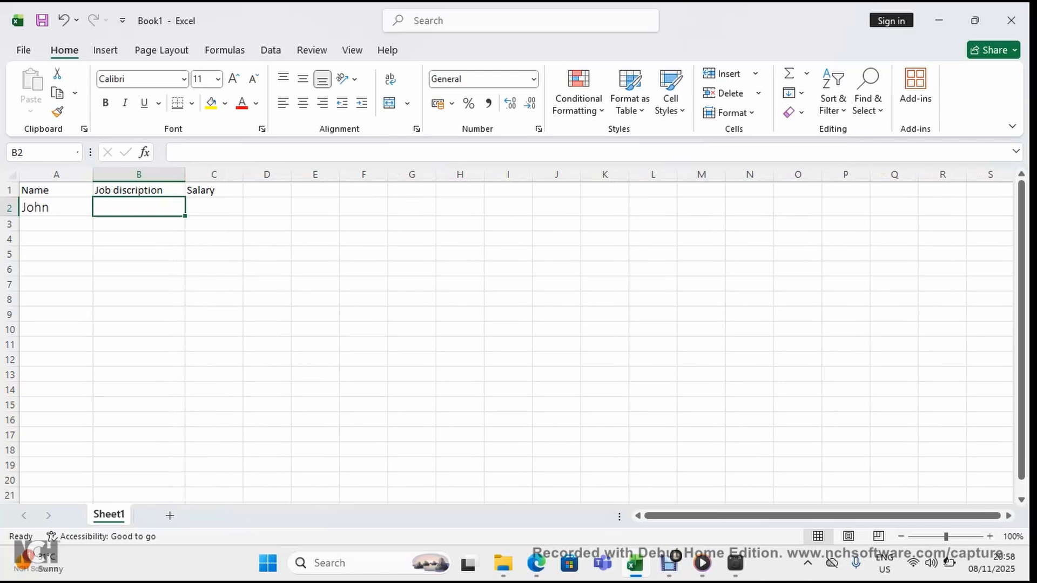
text(HR)
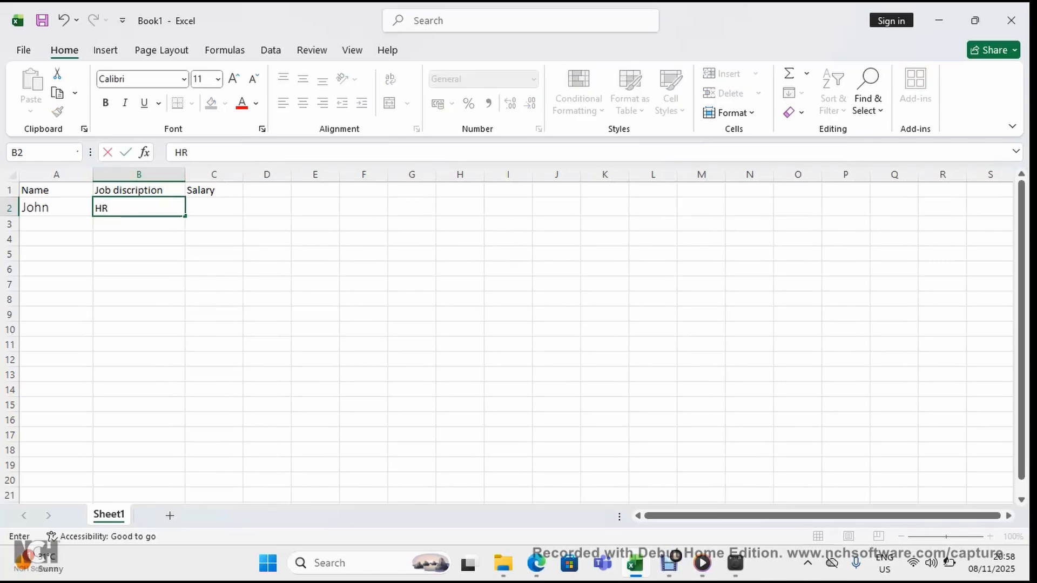
key(Tab)
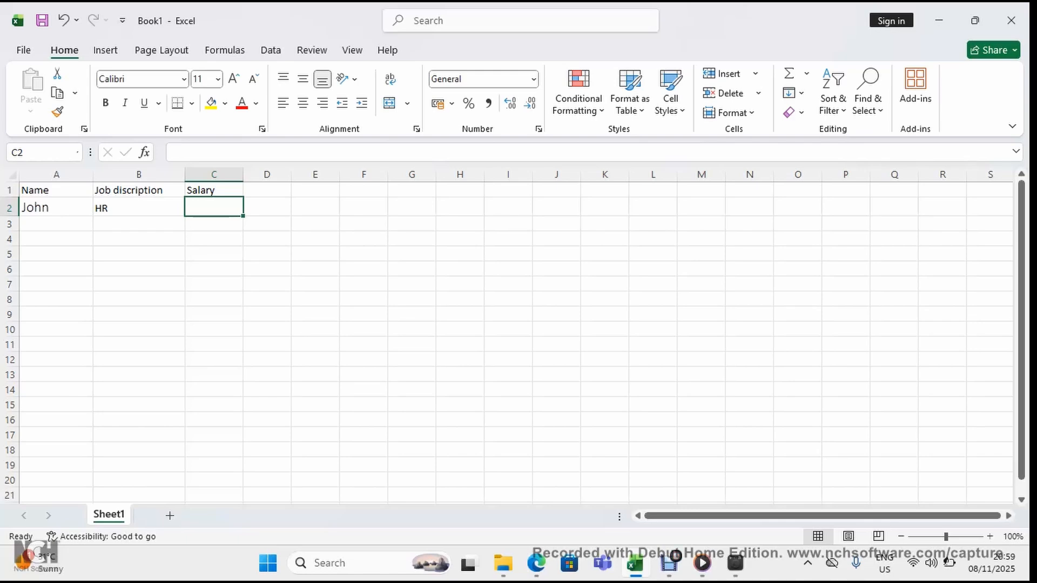
text(100)
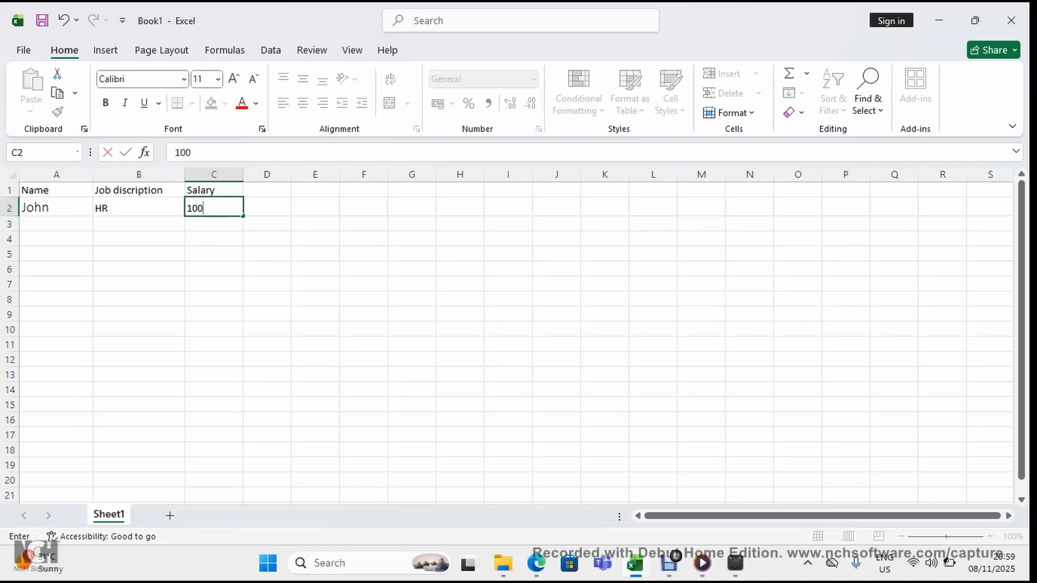
text(000)
key(Return)
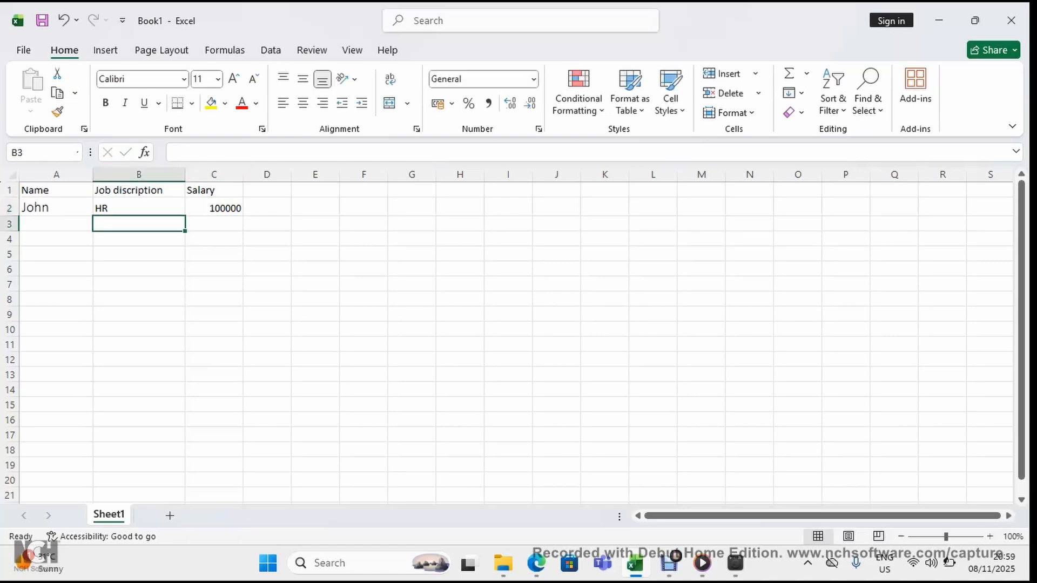
Step: Fill row 3 with the second employee's name, the job Sales and the salary 120000
click(56, 224)
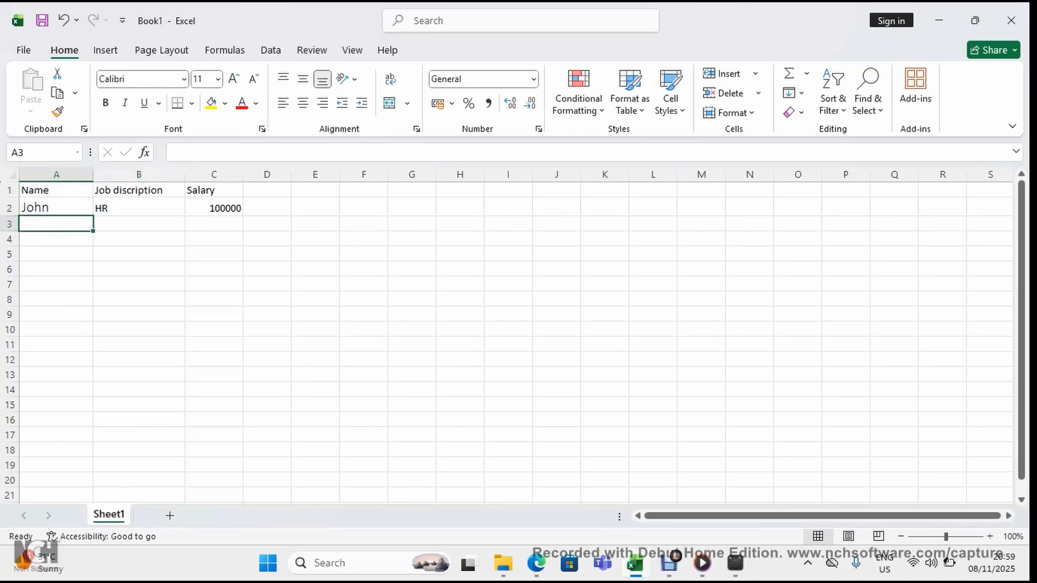
text(Faith)
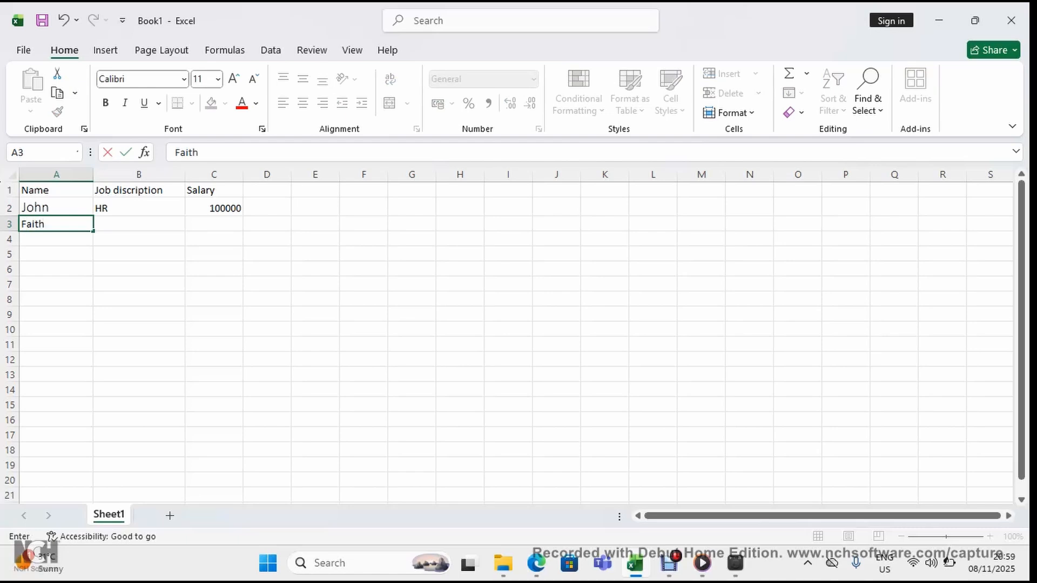
key(Tab)
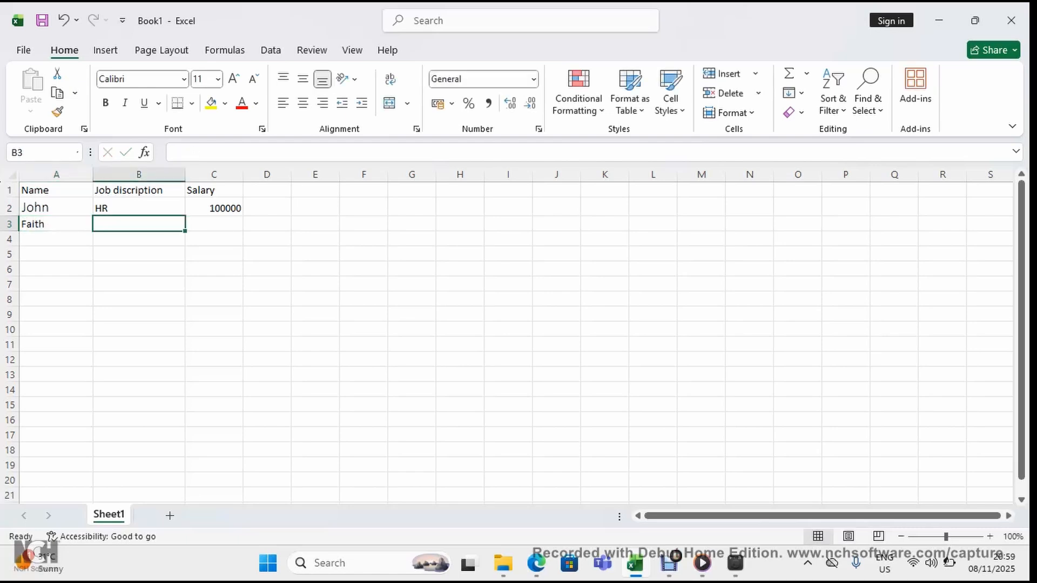
text(S)
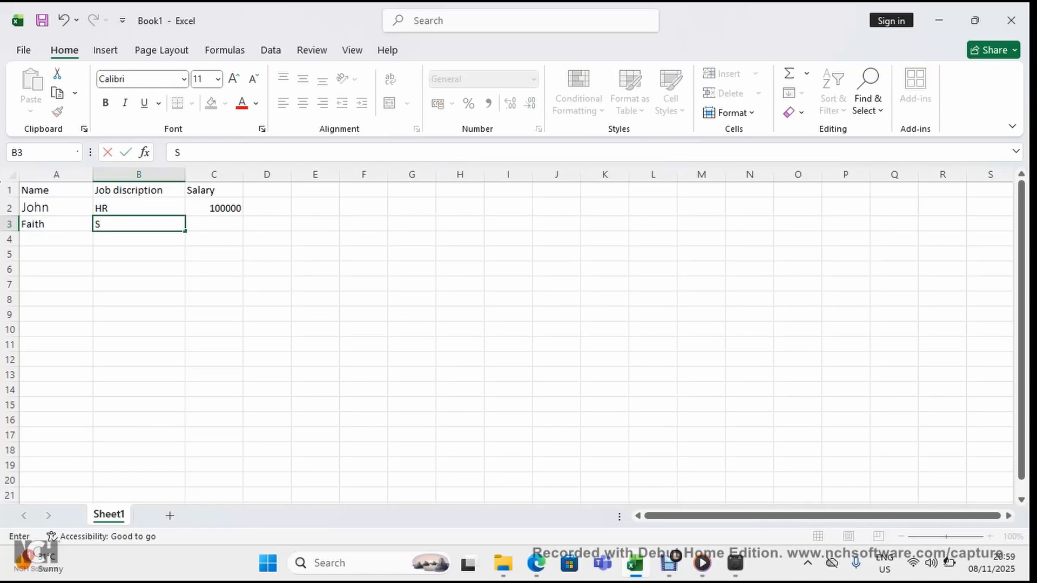
text(ales)
key(Tab)
text(1)
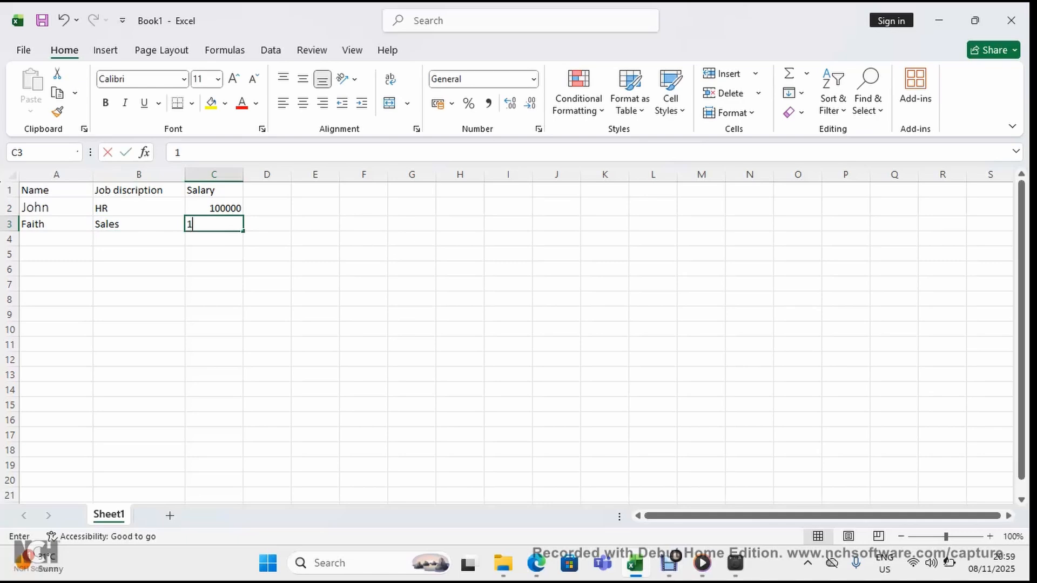
text(20000)
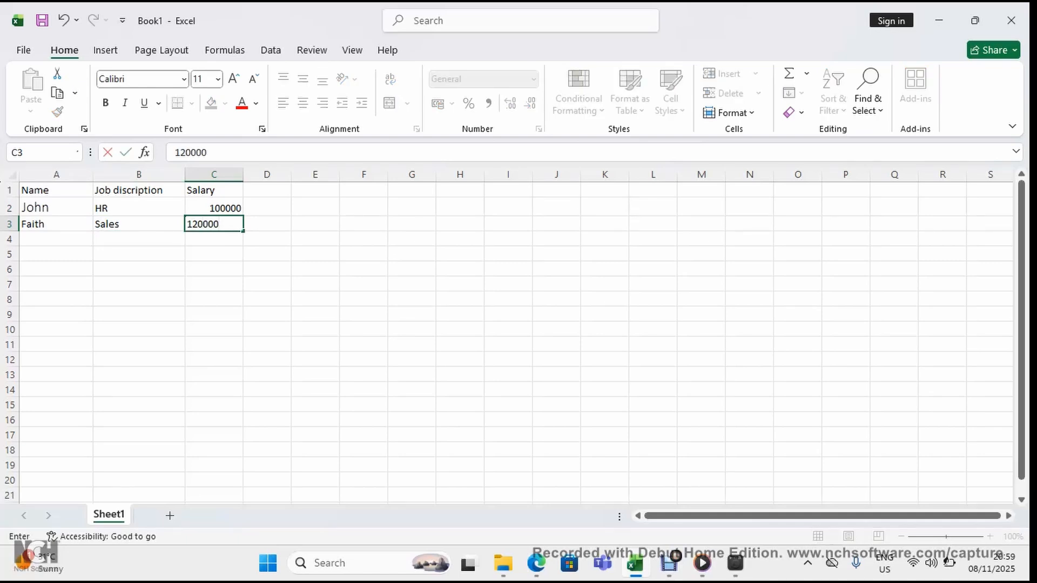
key(Return)
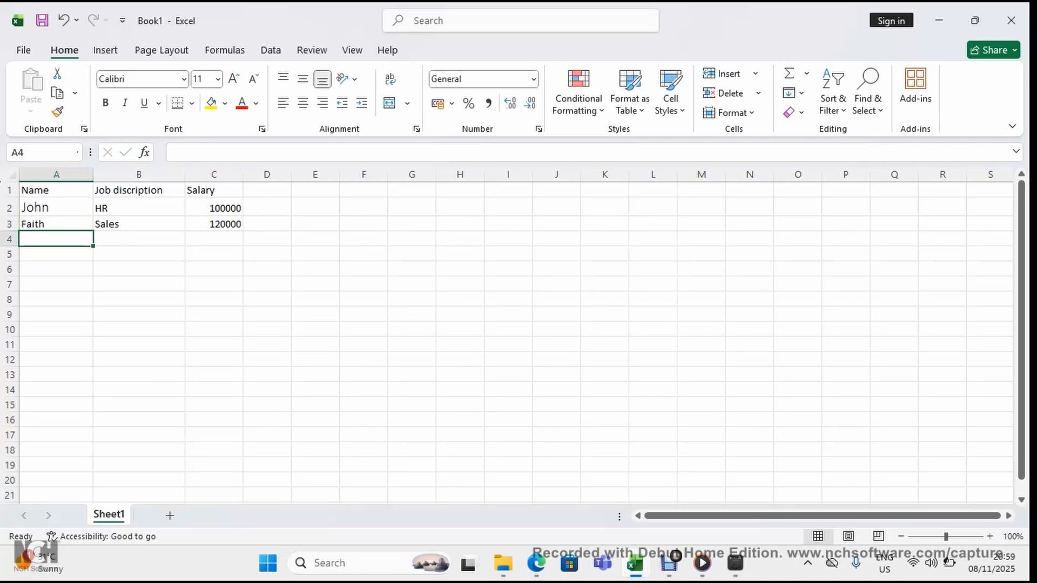
Step: Fill row 4 with the third employee's name, the job Engineer and the salary 110000
text(Kennedy)
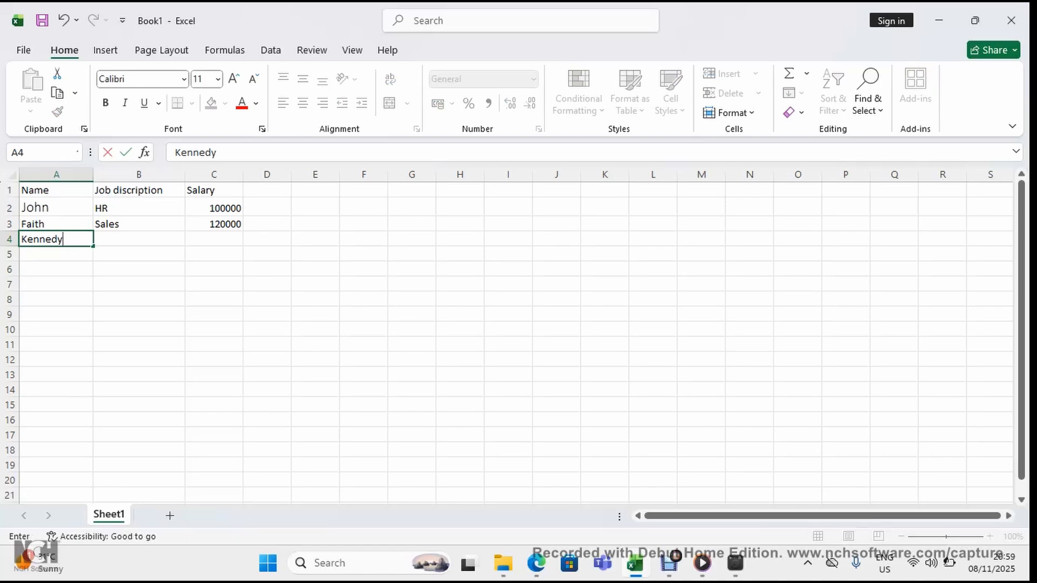
key(Tab)
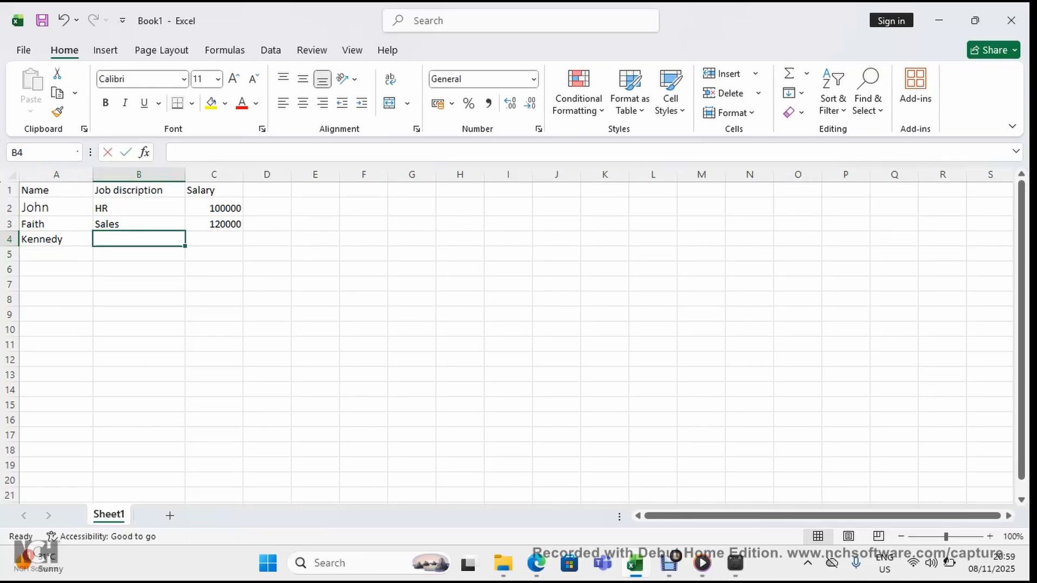
text(Engineer)
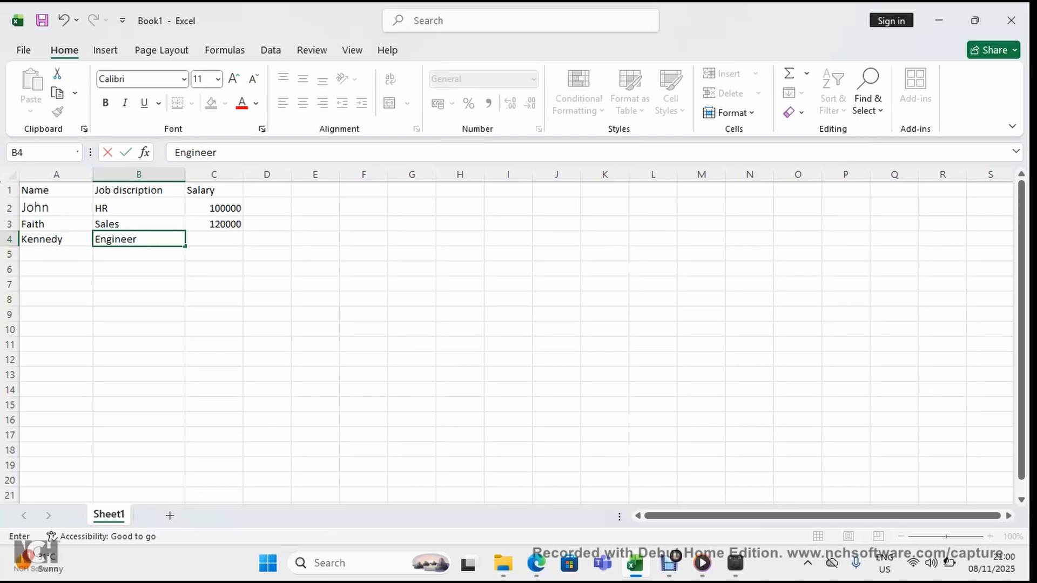
key(Tab)
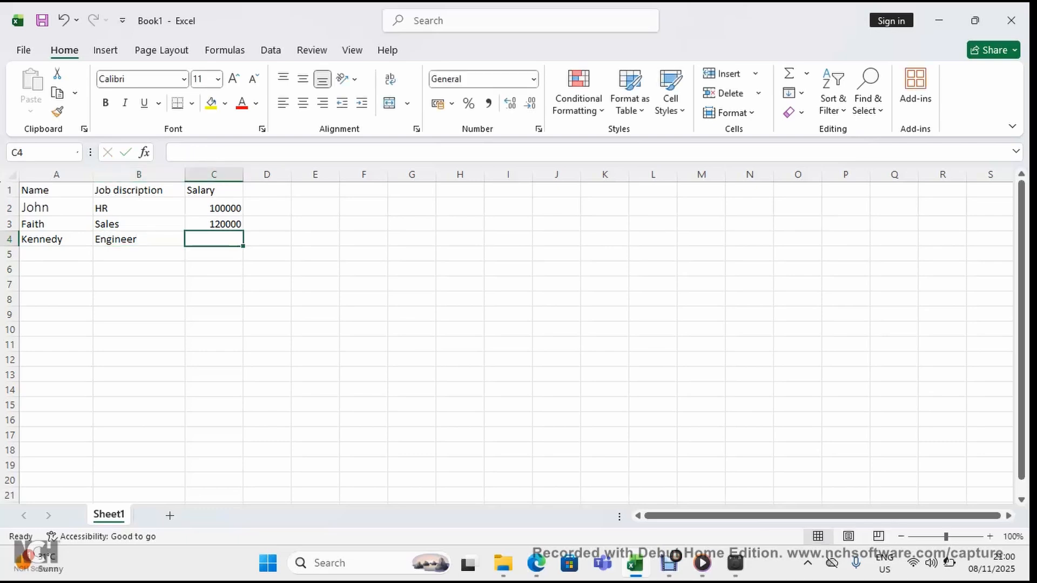
text(110)
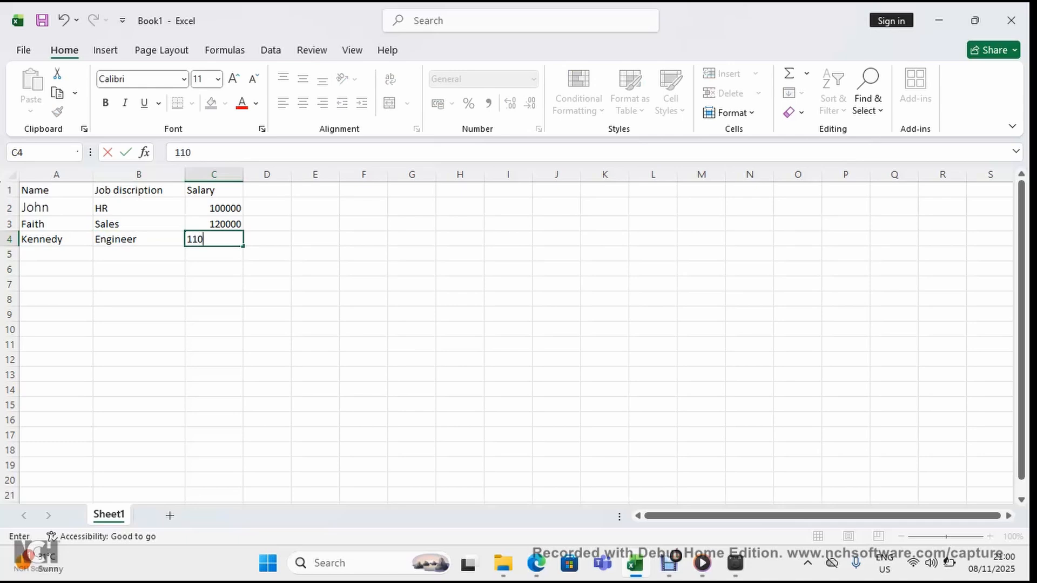
text(000)
key(Return)
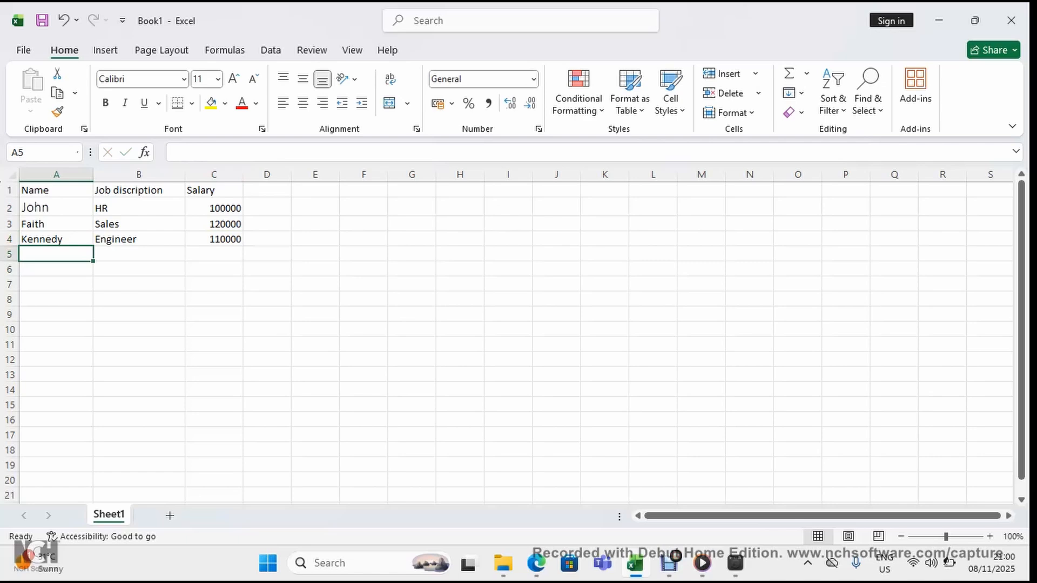
click(138, 269)
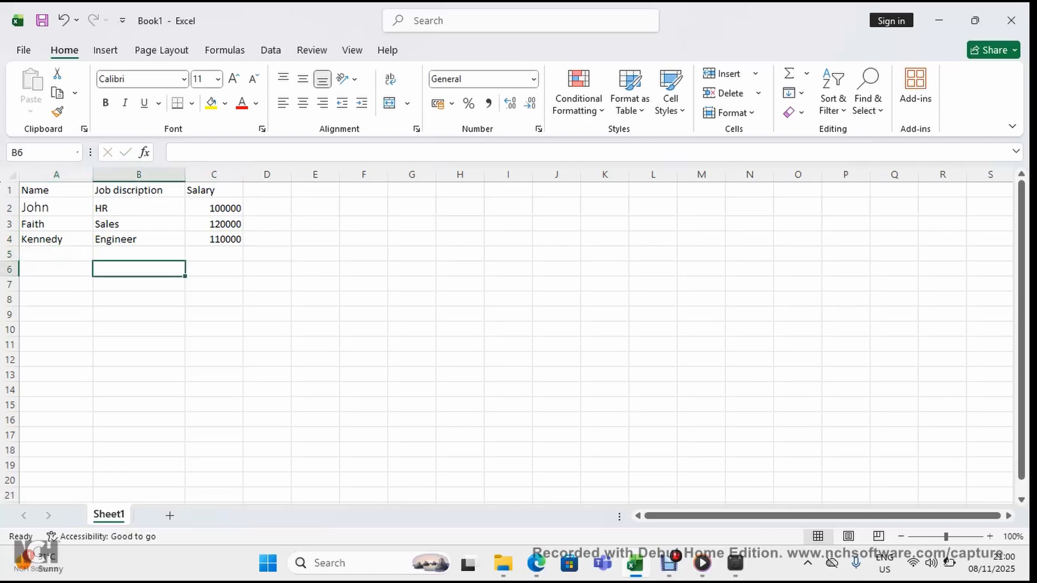
click(213, 208)
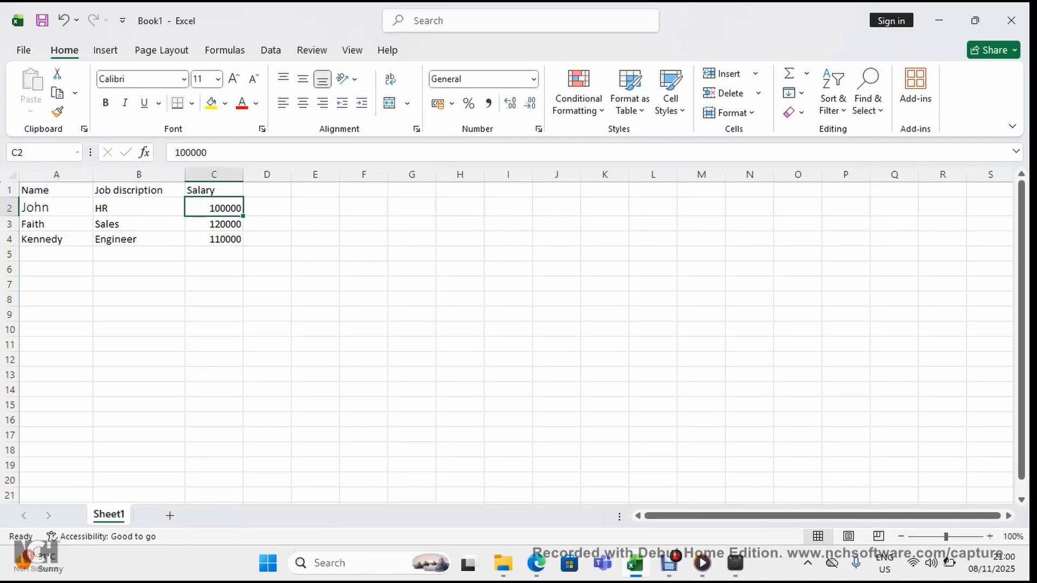
click(56, 191)
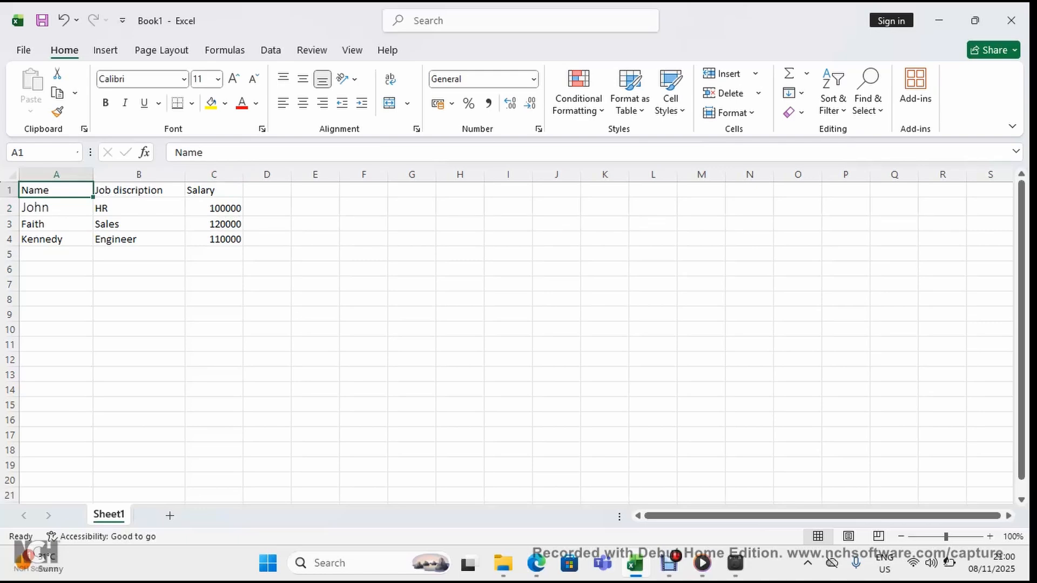
click(138, 190)
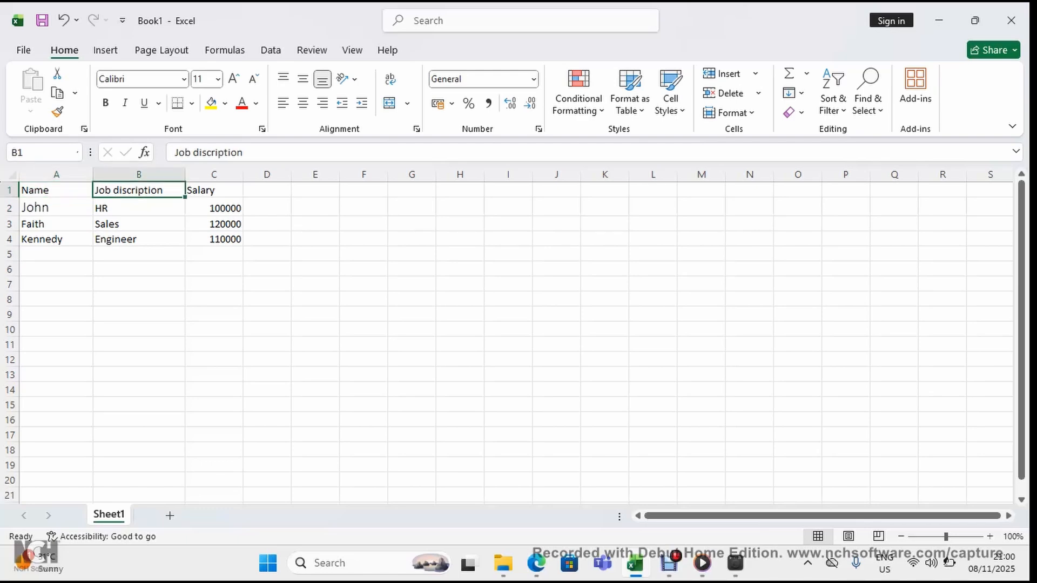
click(214, 190)
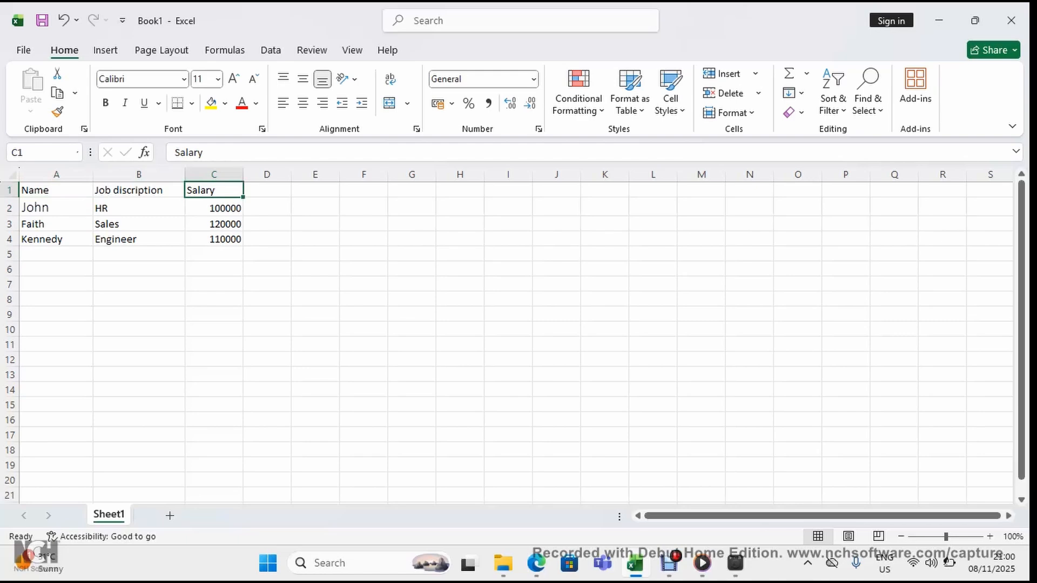
Step: Make the header cells A1:C1 bold and set their font size to 14
click(56, 190)
drag(56, 190, 214, 190)
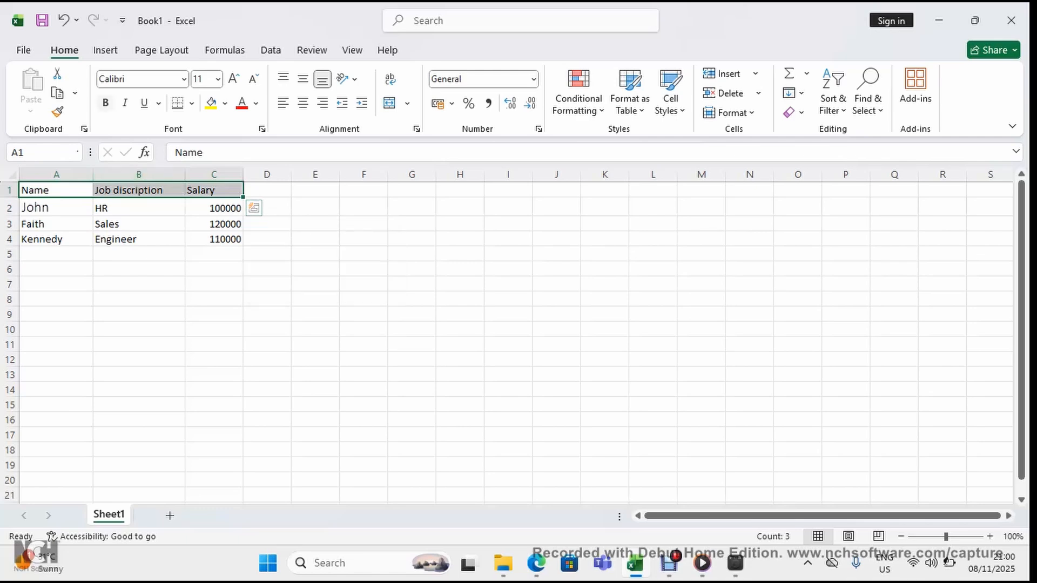
key(ctrl+b)
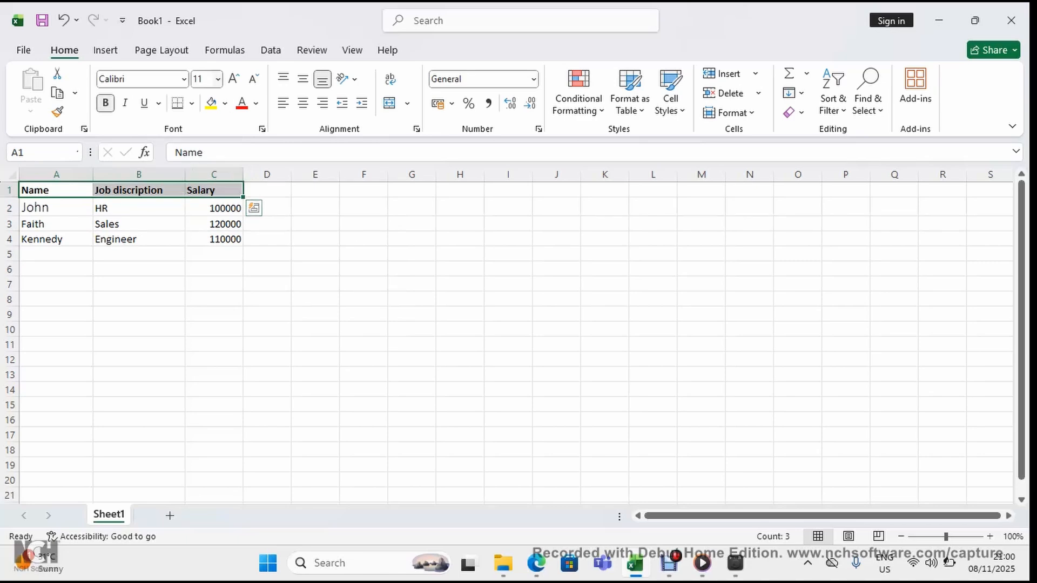
click(218, 79)
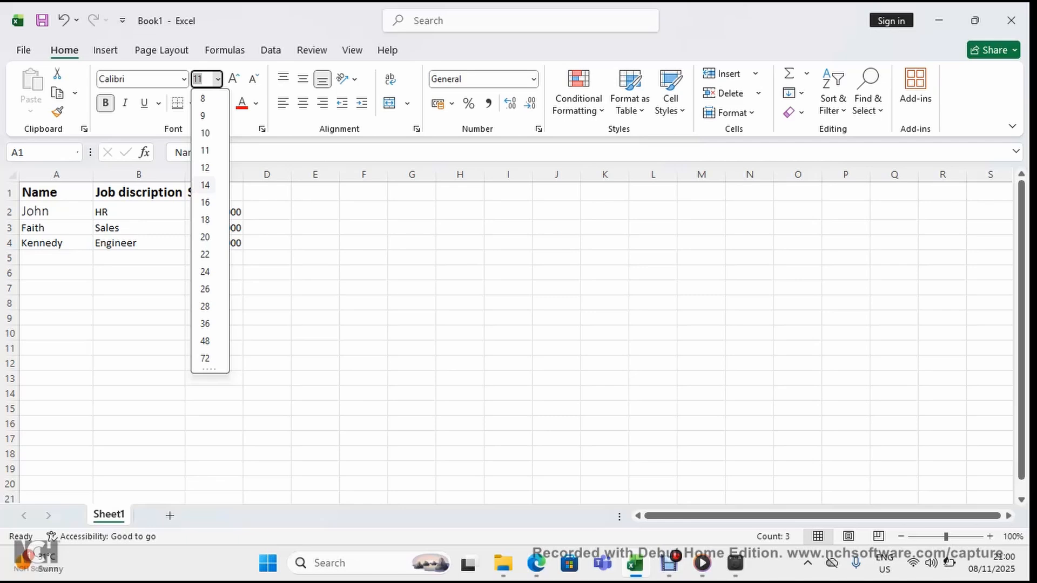
click(204, 185)
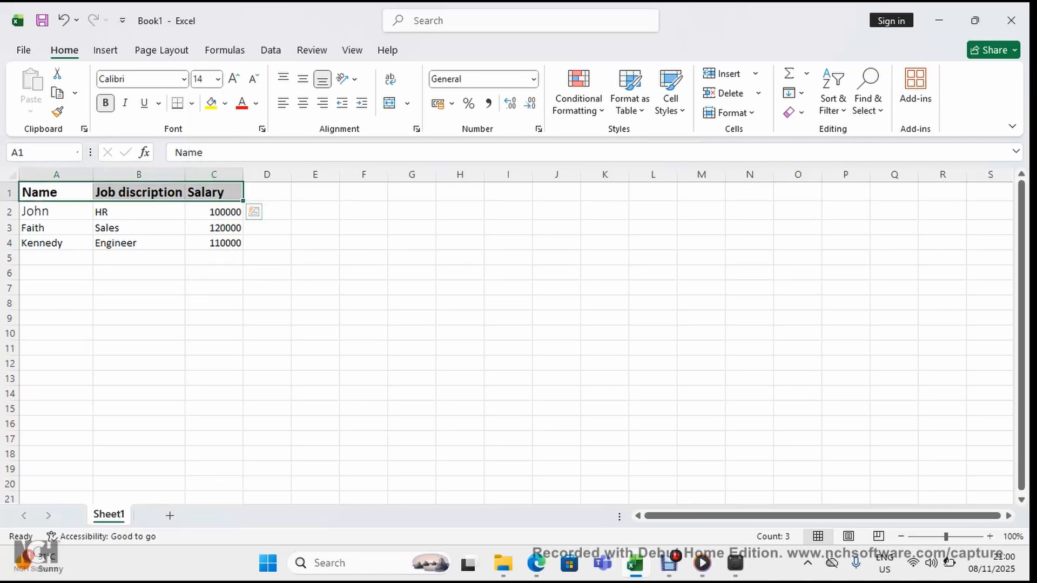
Step: Apply the Currency number format to the salaries in C2:C4
click(214, 211)
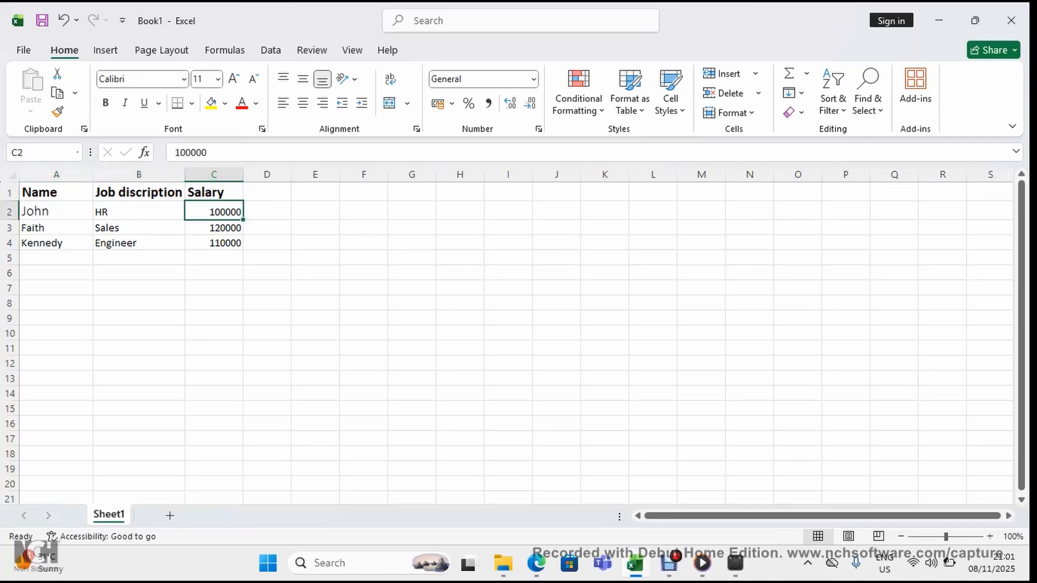
drag(214, 211, 214, 243)
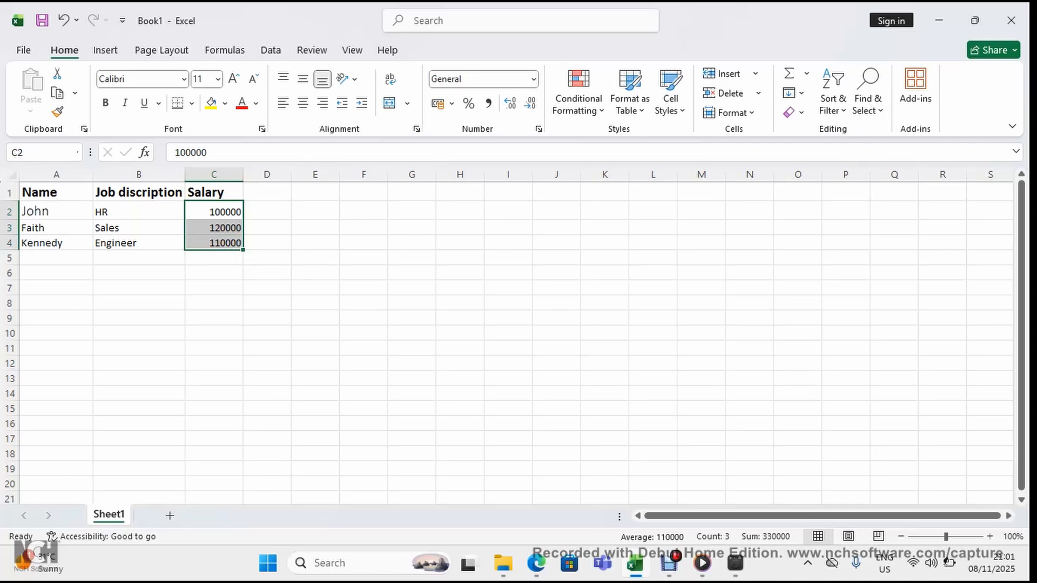
click(534, 80)
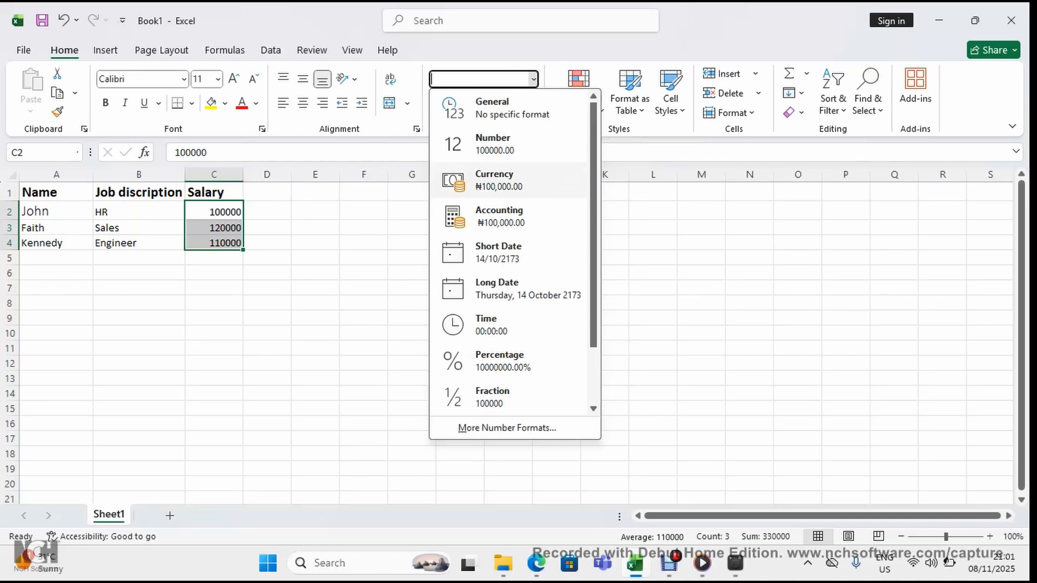
click(507, 180)
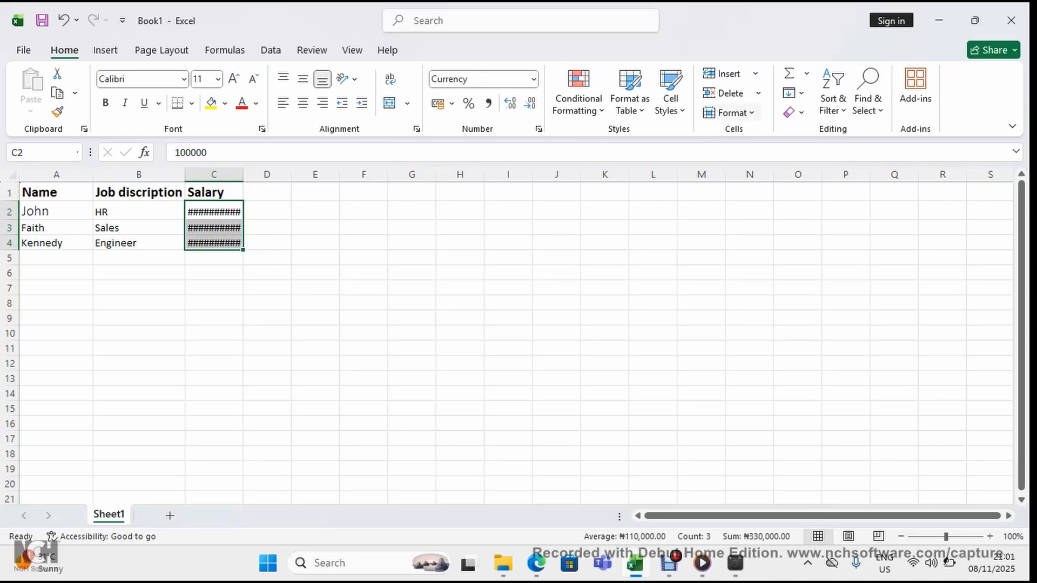
Step: AutoFit the width of column C to the selected salaries and widen the column slightly more
click(732, 113)
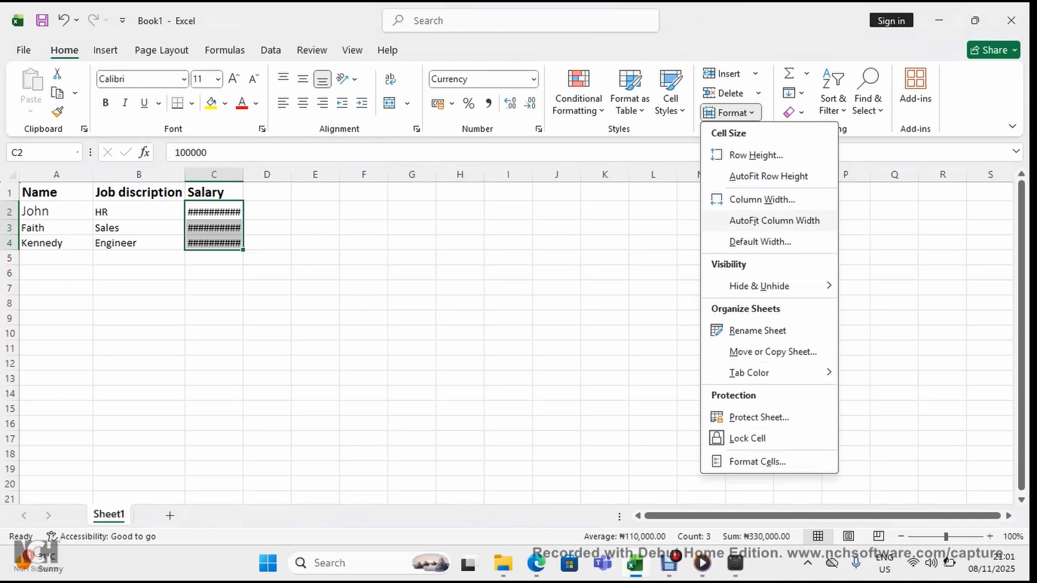
key(Return)
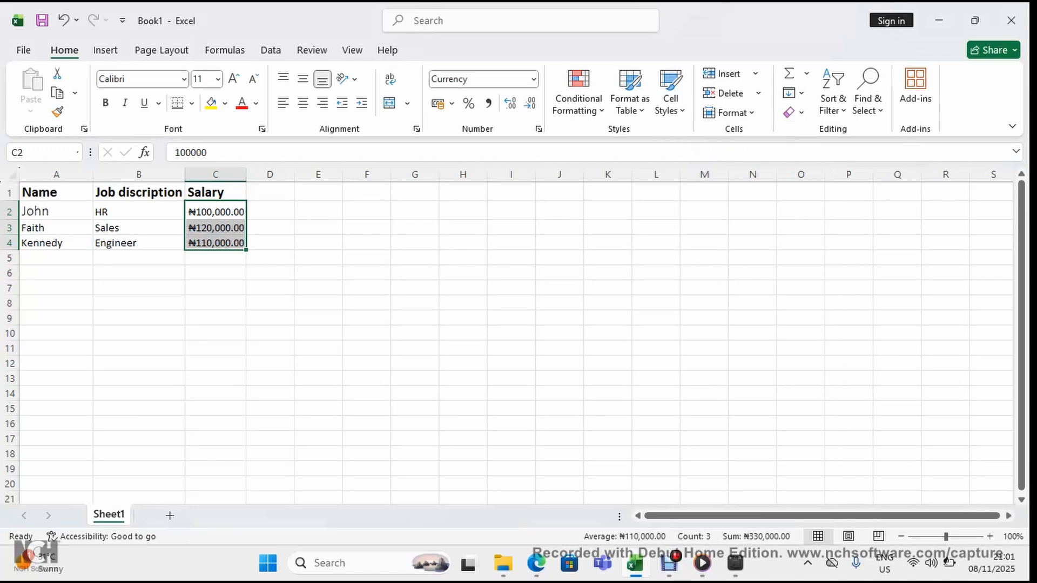
click(318, 318)
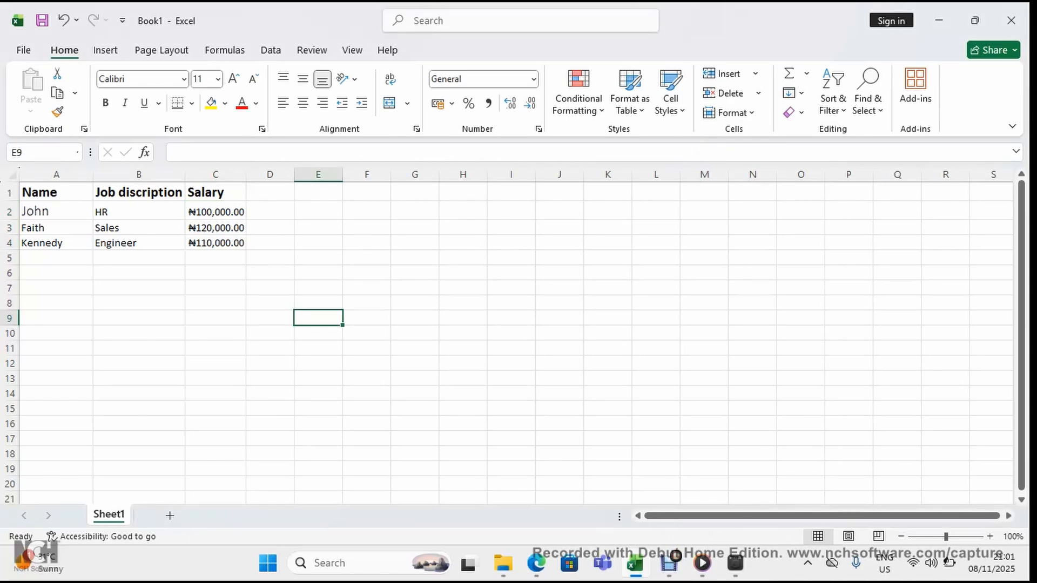
drag(246, 174, 258, 174)
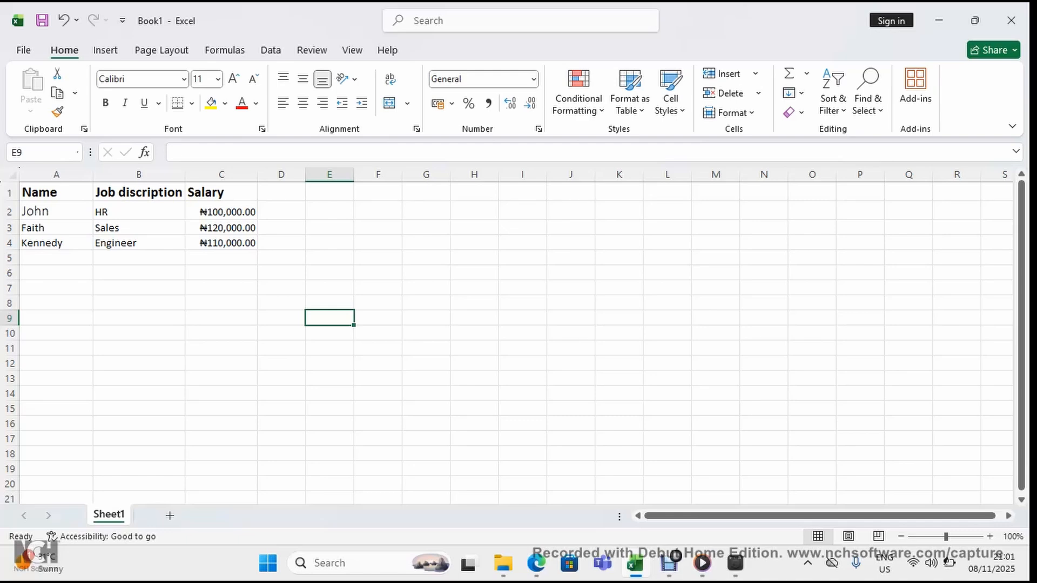
Step: Left-align the salary values in C2:C4
drag(222, 212, 221, 243)
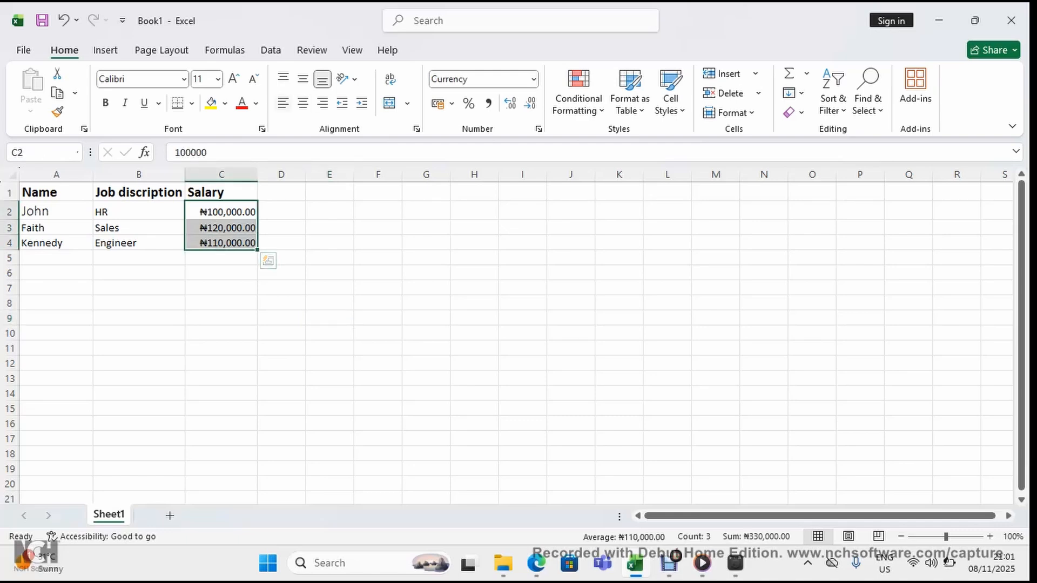
click(283, 102)
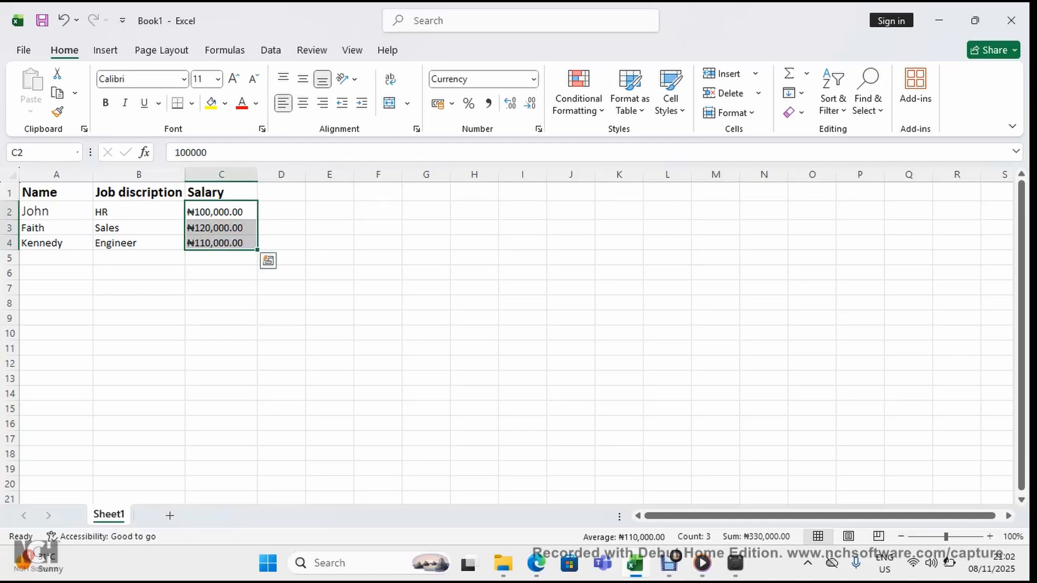
click(280, 303)
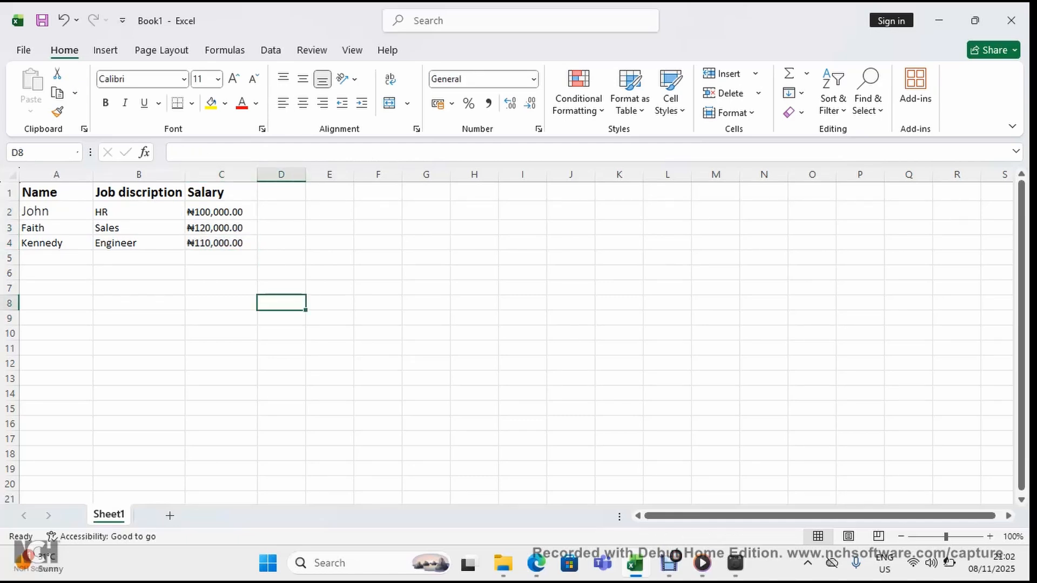
Step: Widen columns B and C slightly to give the job and salary entries more room
drag(184, 174, 198, 174)
drag(270, 174, 278, 174)
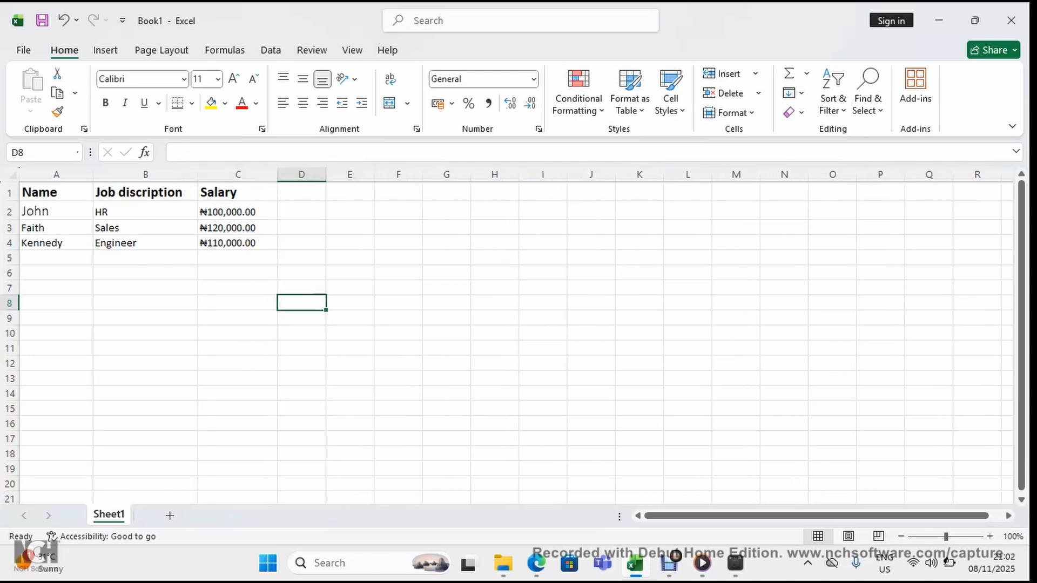
click(237, 258)
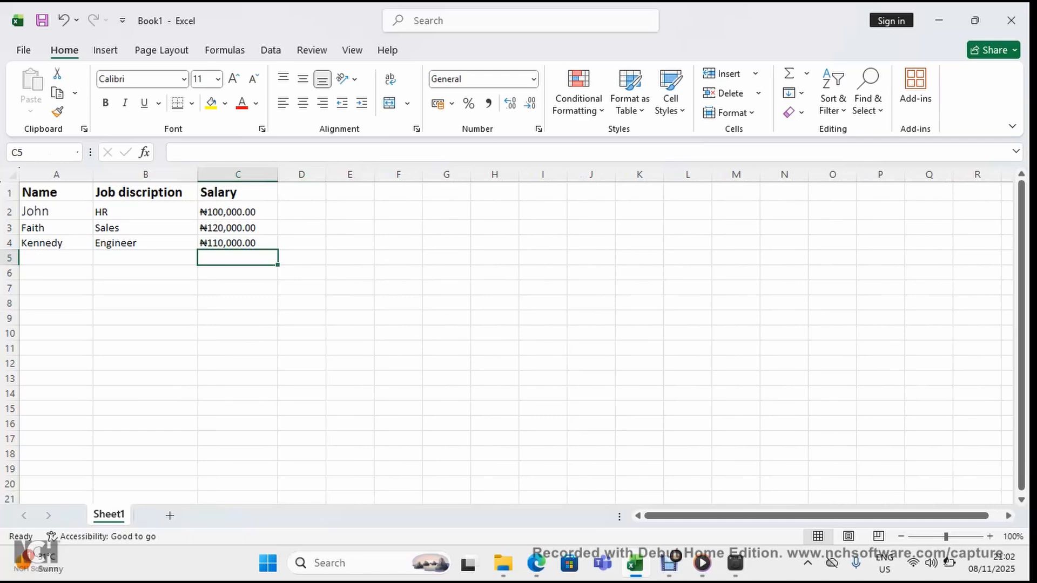
Step: Add up the salaries in C2:C4 with AutoSum in C5 and make the total bold
drag(238, 212, 238, 243)
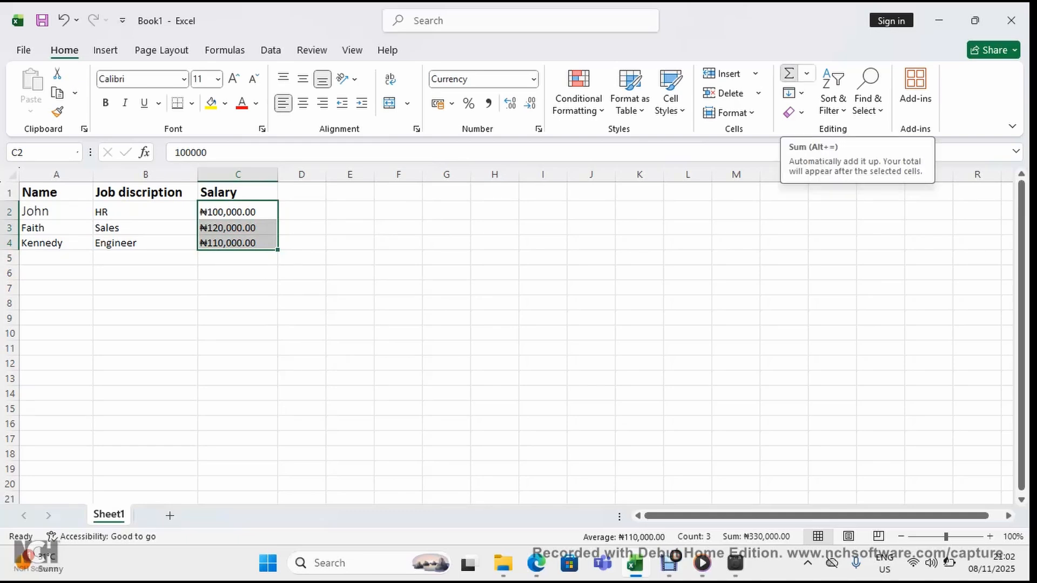
click(788, 74)
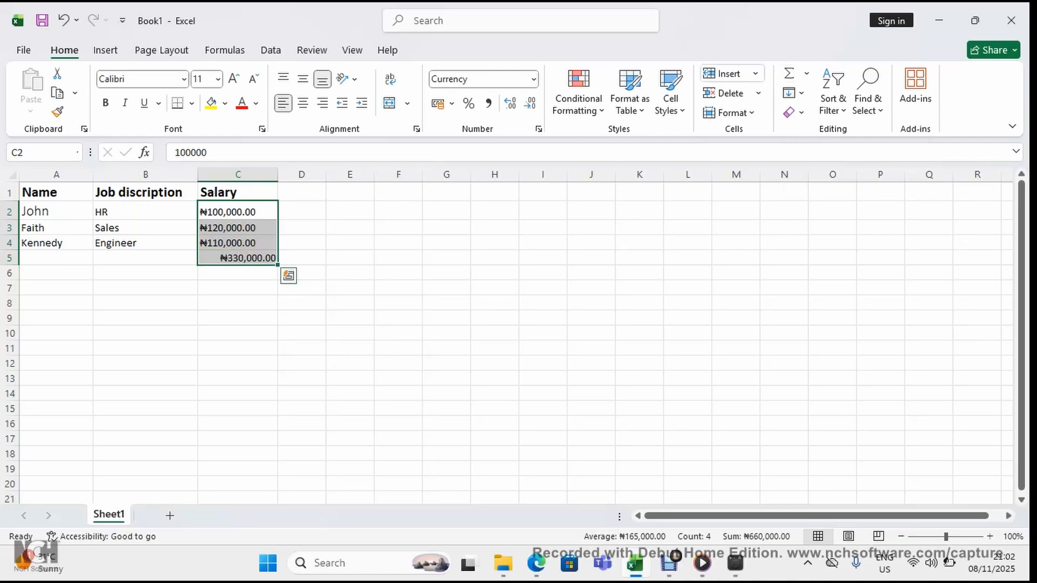
click(238, 258)
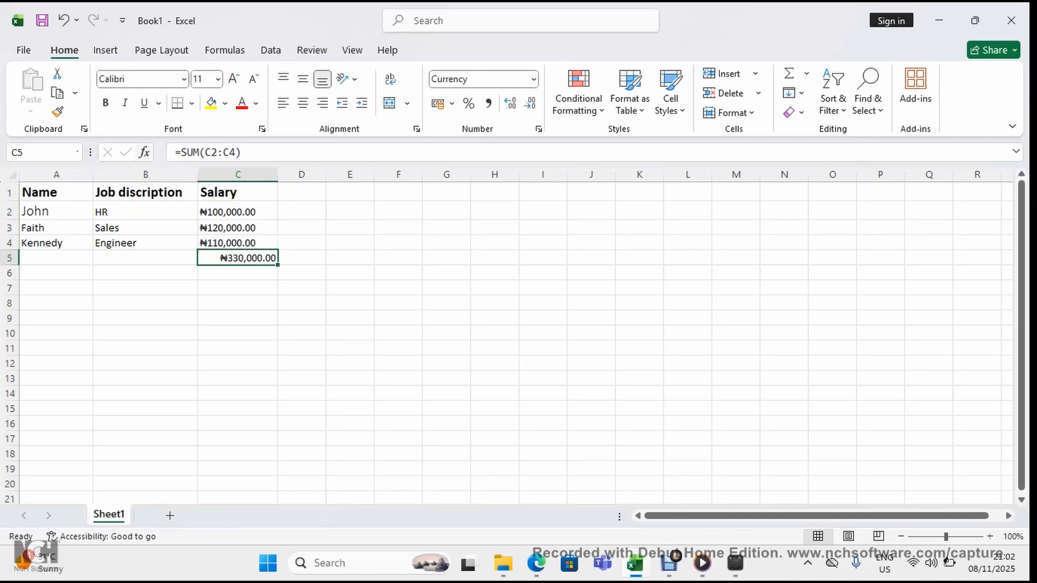
click(105, 103)
click(238, 288)
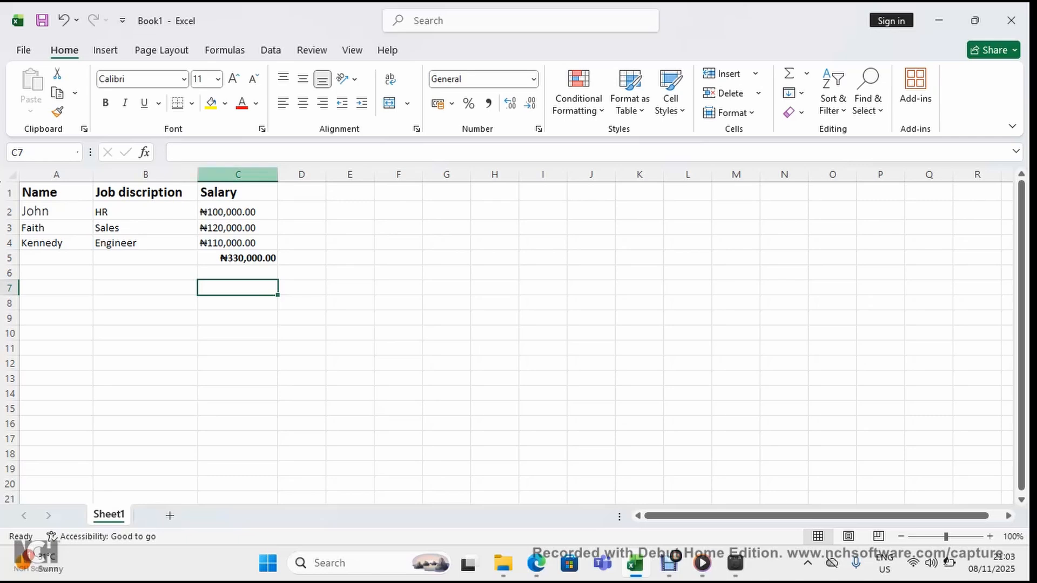
Step: Insert a blank column between the Job discription and Salary columns
click(237, 174)
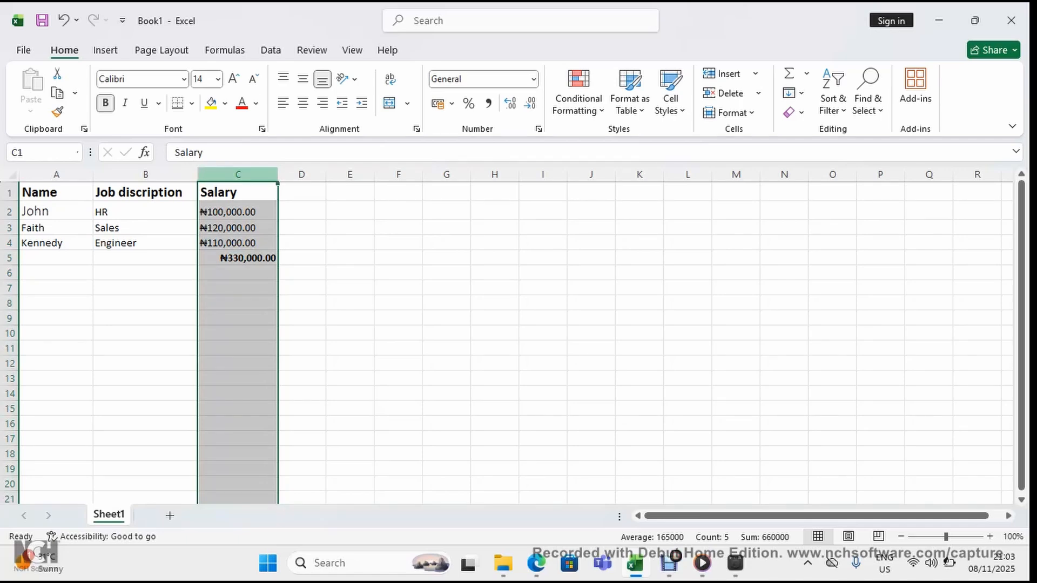
right_click(244, 179)
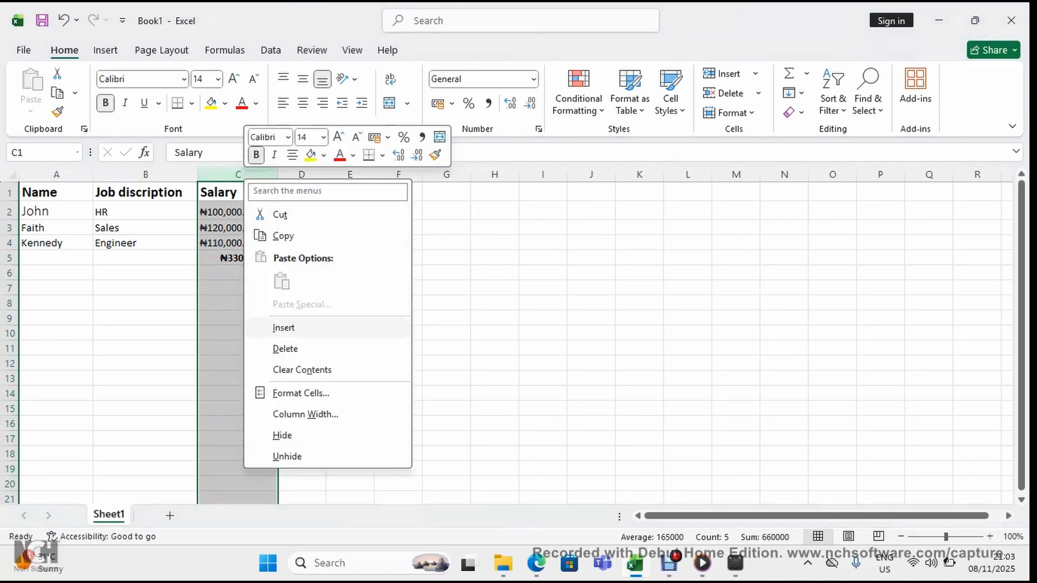
click(284, 328)
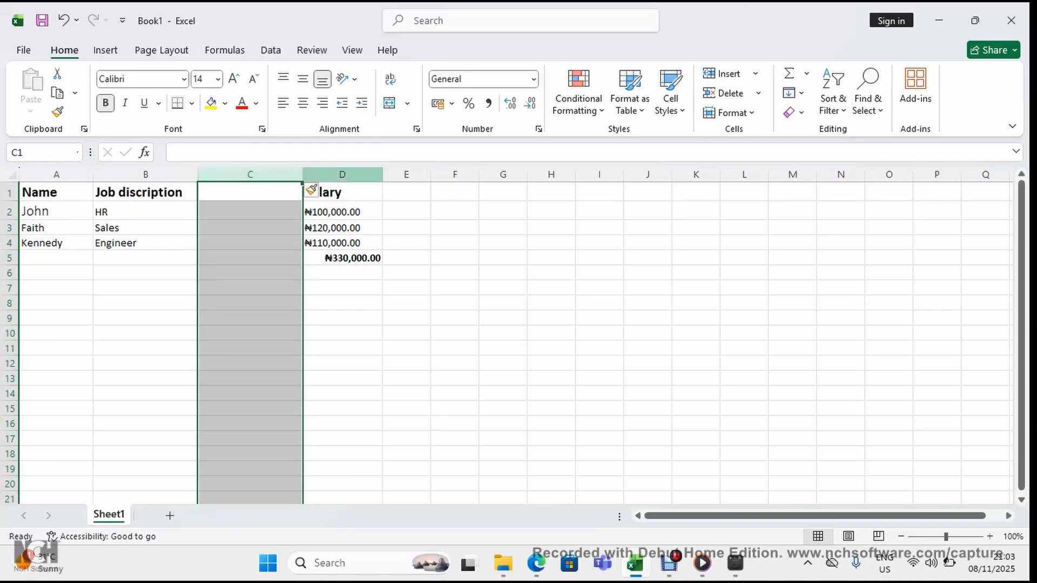
Step: Insert a second blank column before the Salary column and delete it again
click(342, 174)
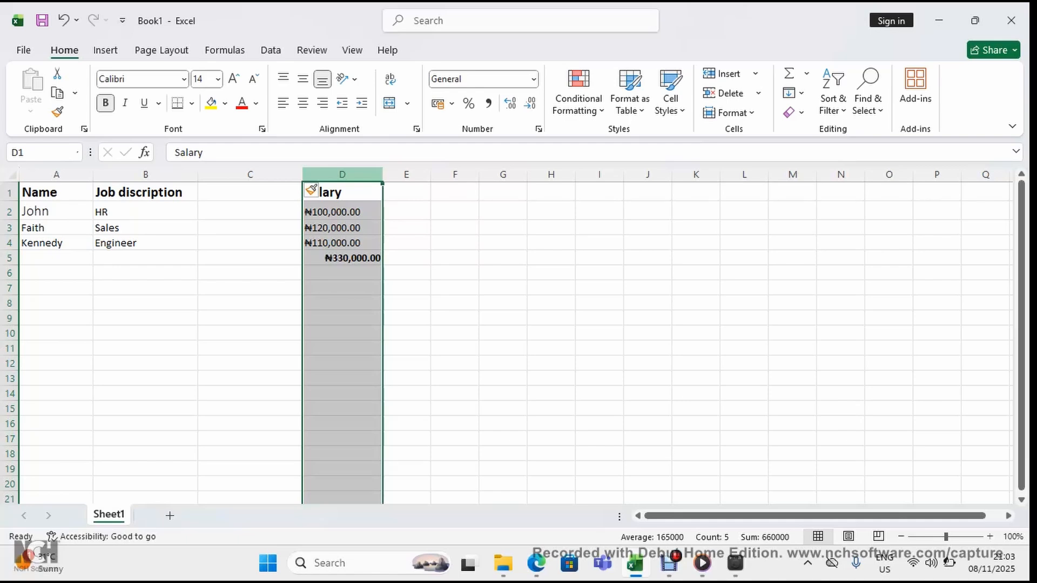
right_click(353, 184)
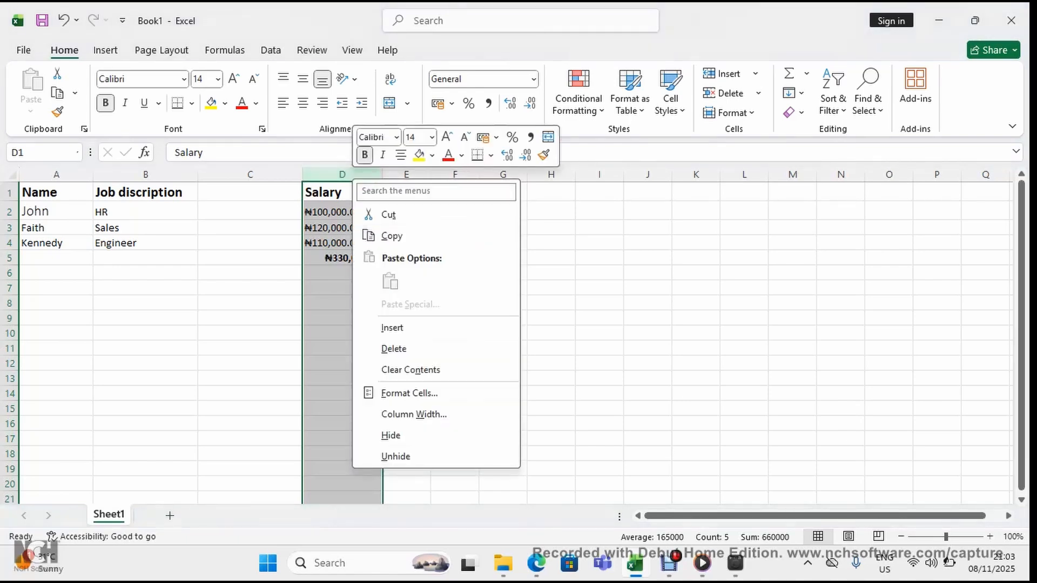
click(392, 328)
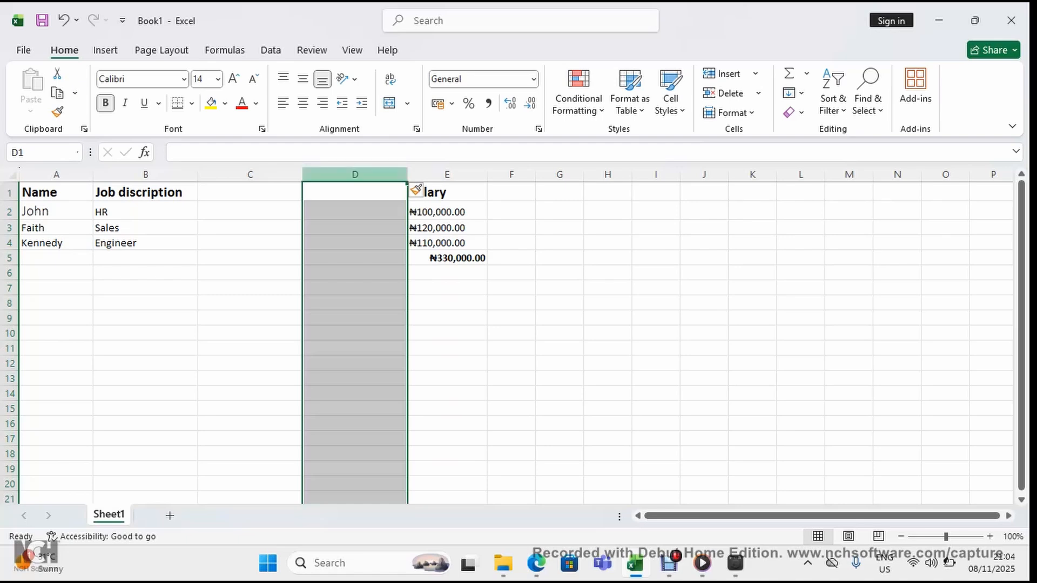
right_click(355, 178)
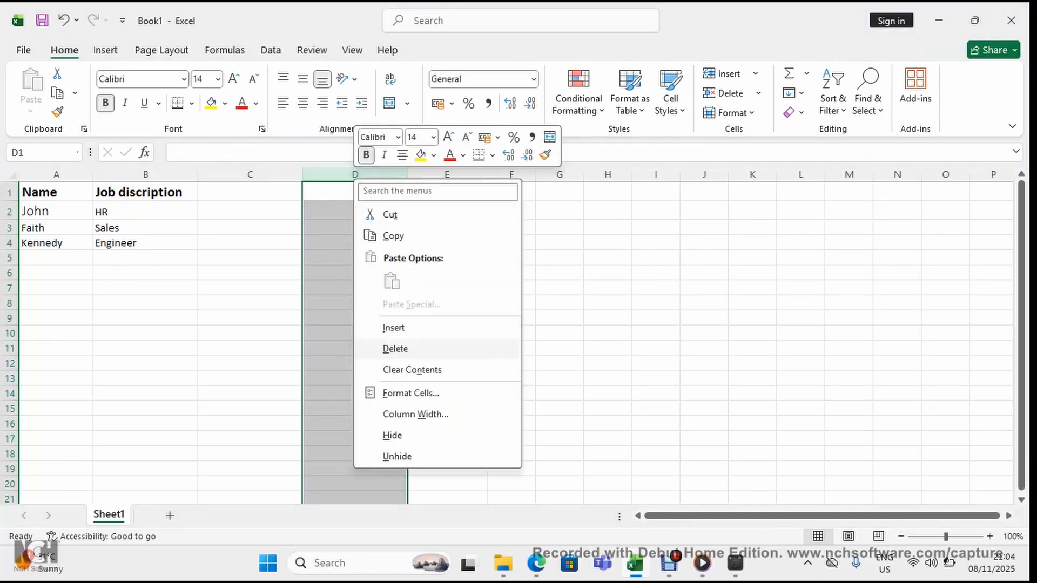
click(395, 348)
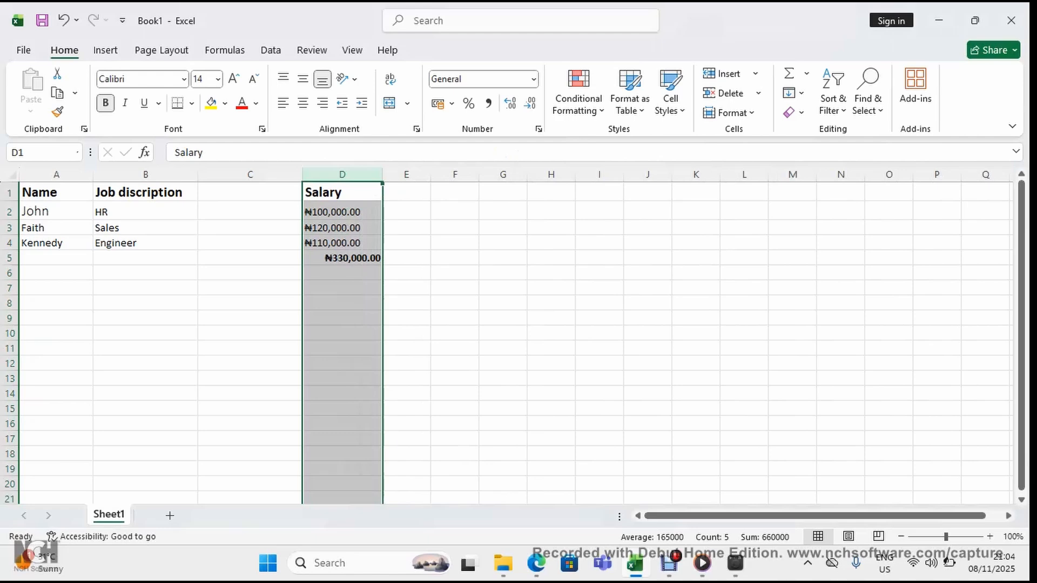
Step: Enter the header "Years of experience" in C1 and widen column C to fit the text
click(251, 192)
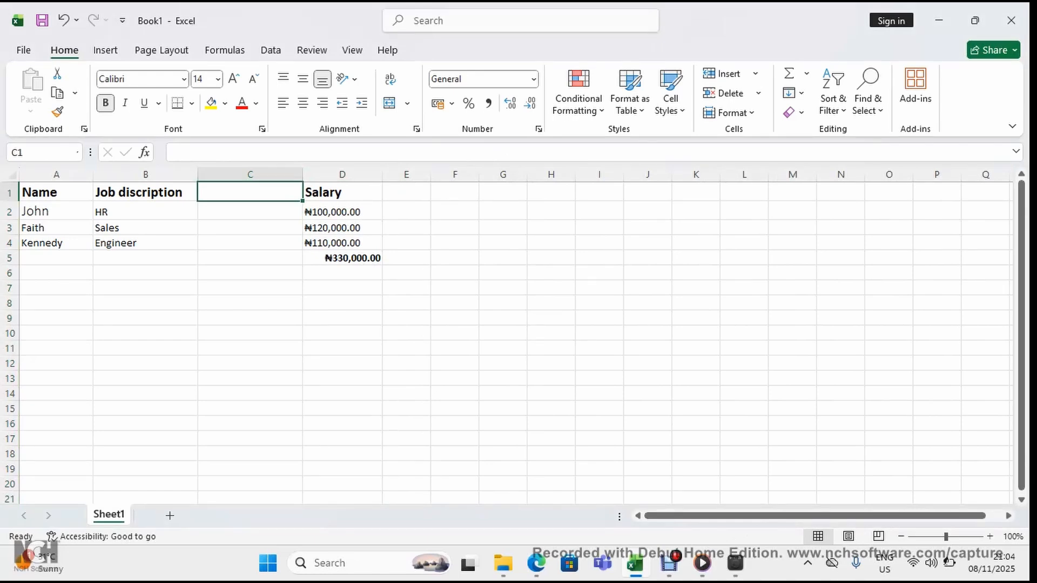
text(Years of ex)
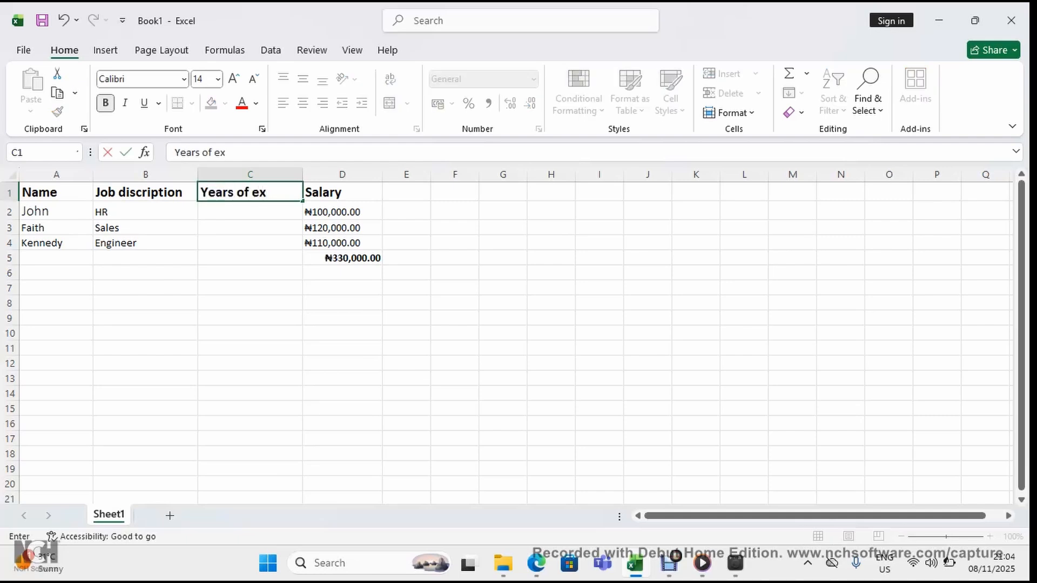
text(perience)
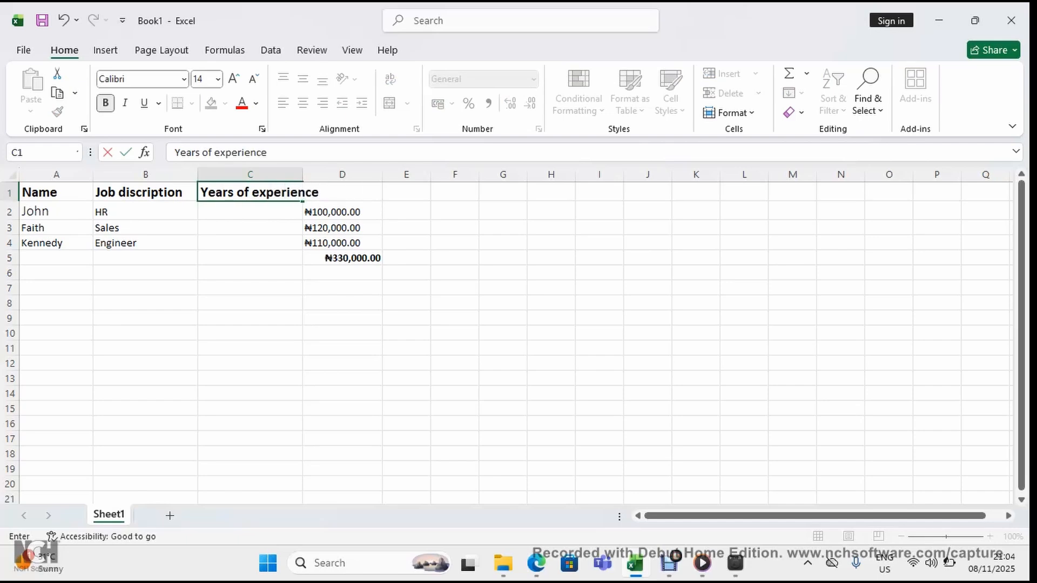
key(Return)
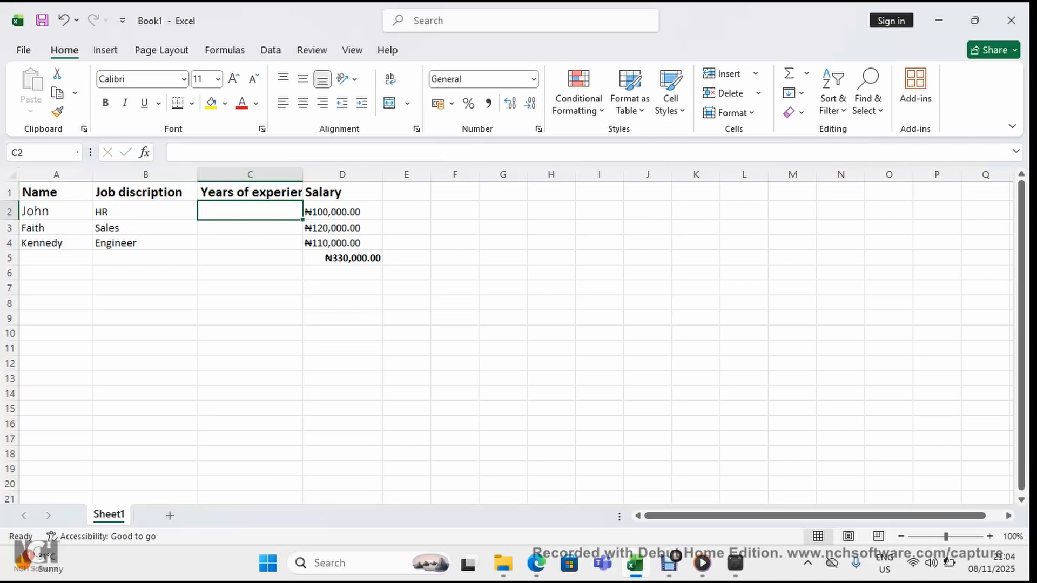
click(250, 192)
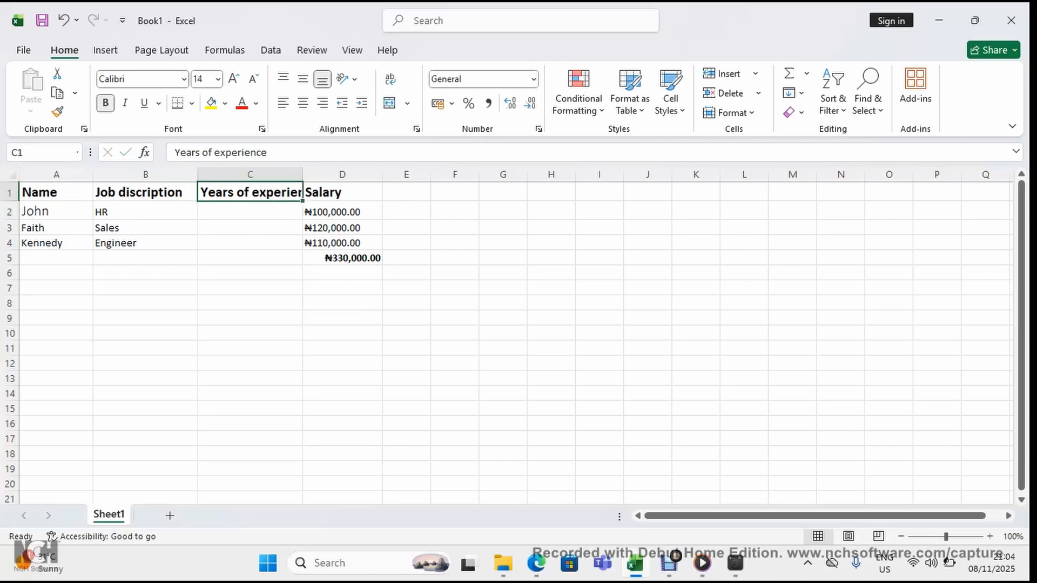
drag(302, 174, 326, 174)
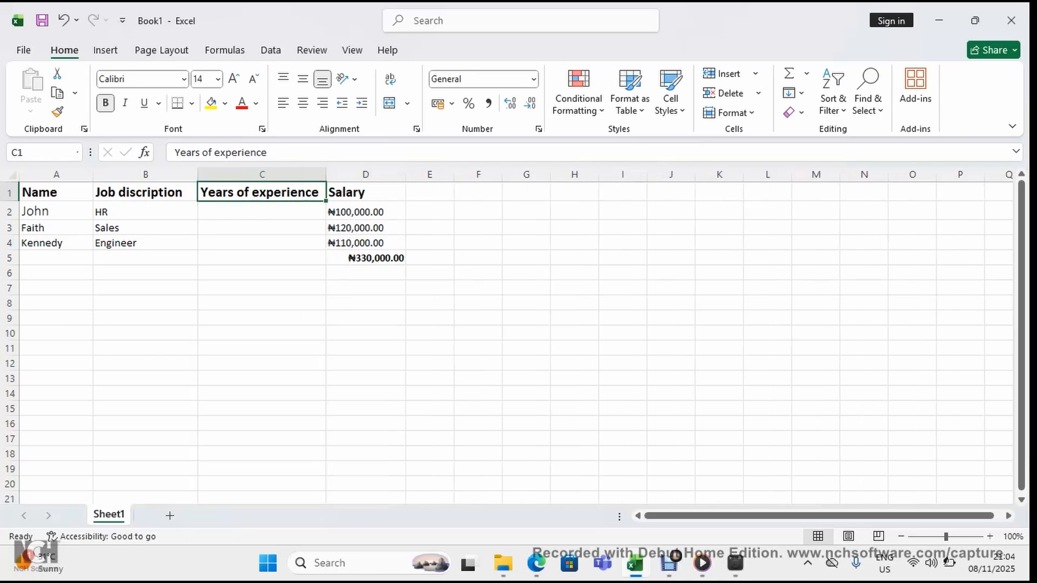
Step: Enter the years of experience 4, 6 and 3 in cells C2 to C4
click(262, 212)
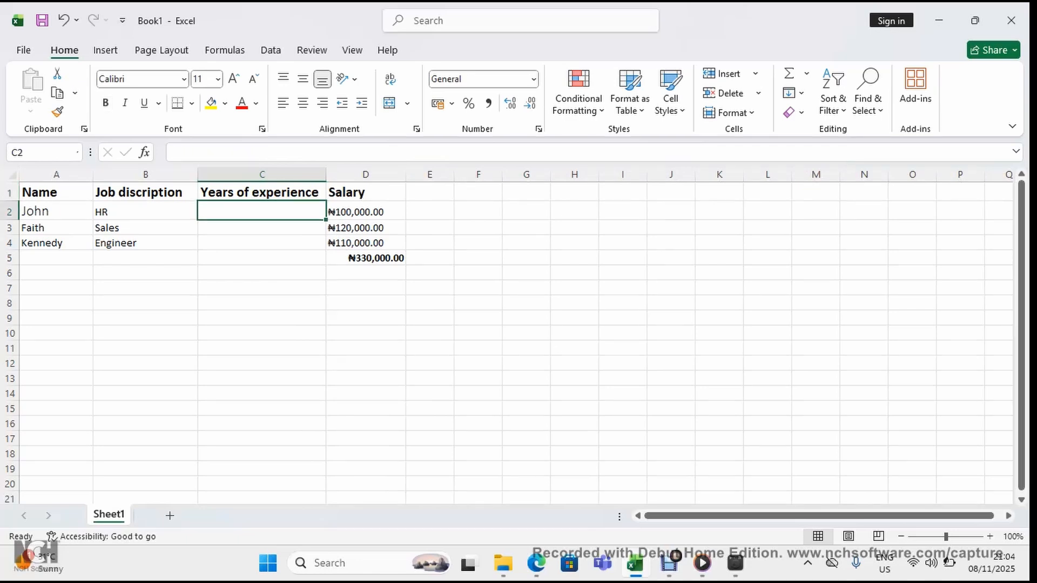
text(4)
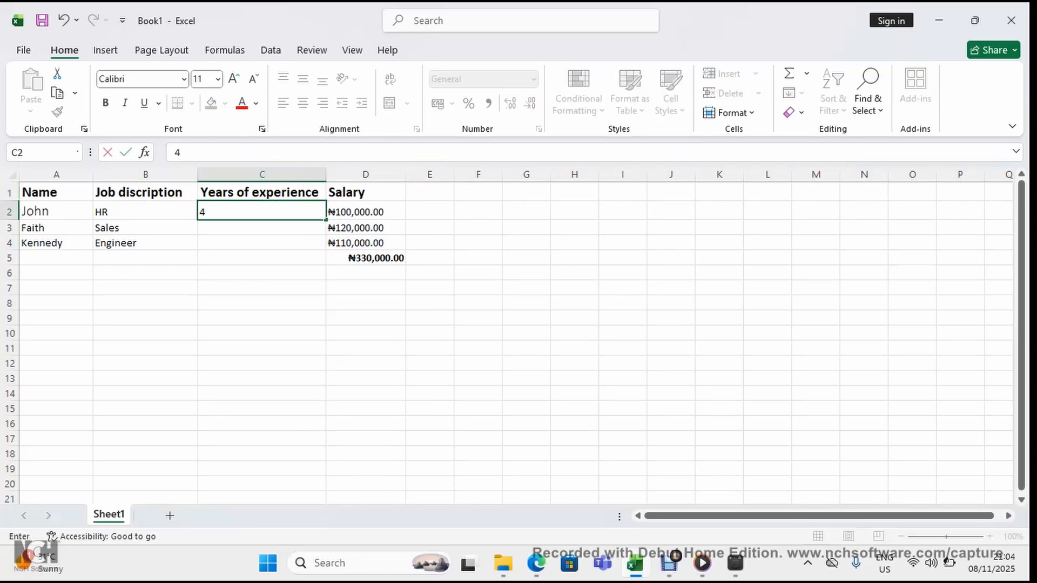
key(Return)
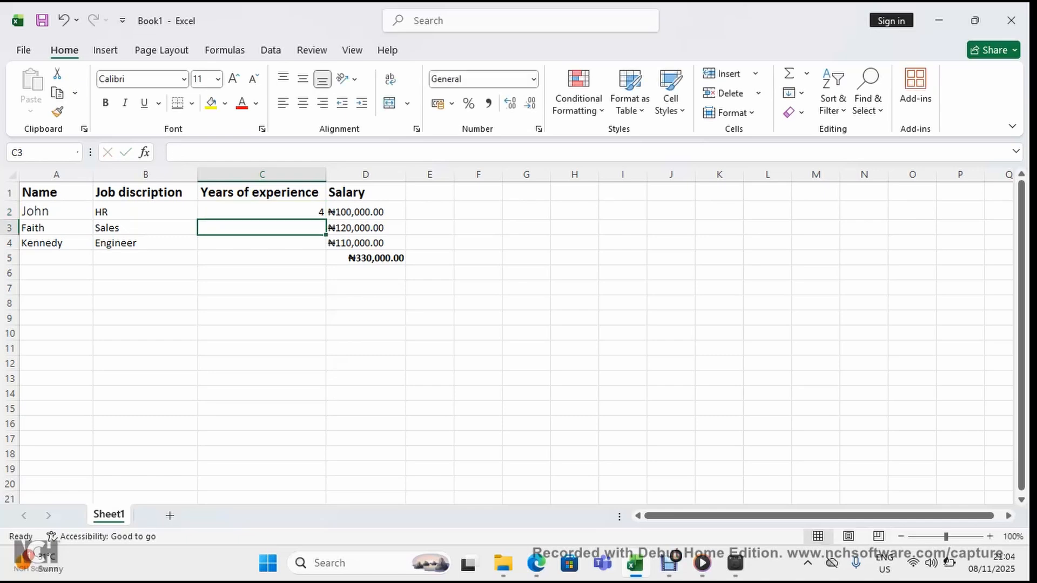
text(6)
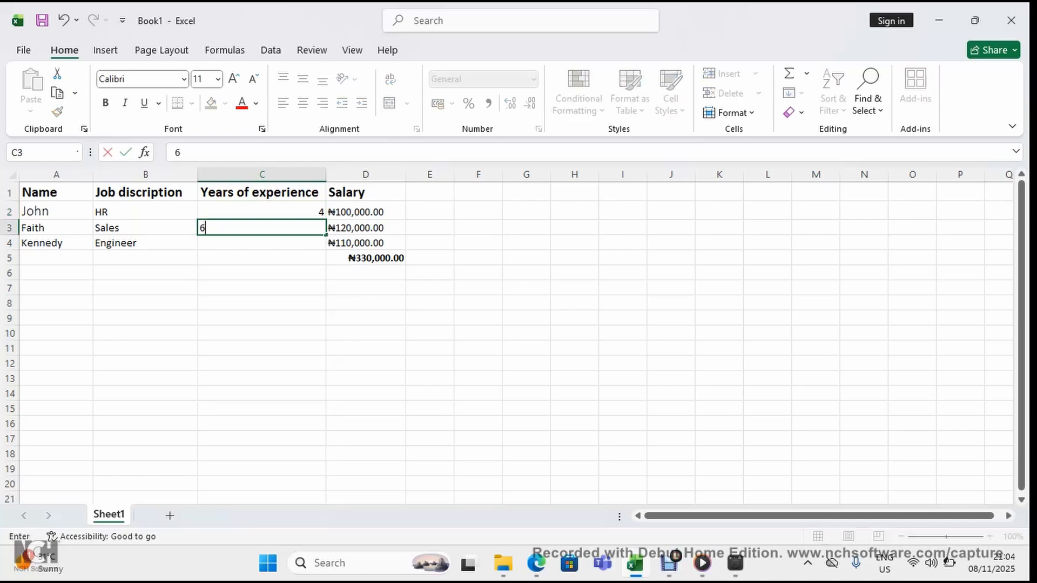
key(Return)
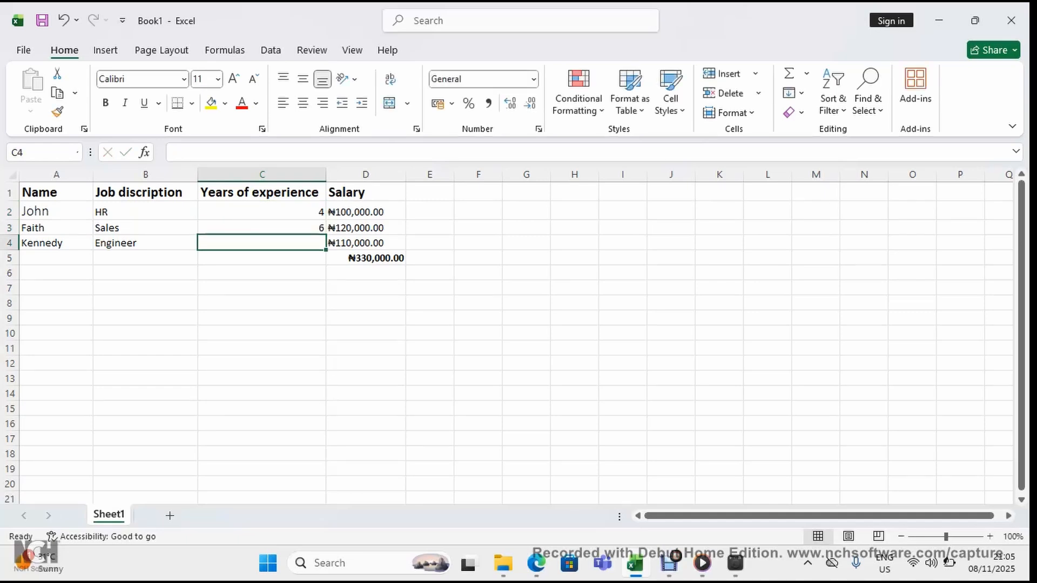
text(3)
key(Return)
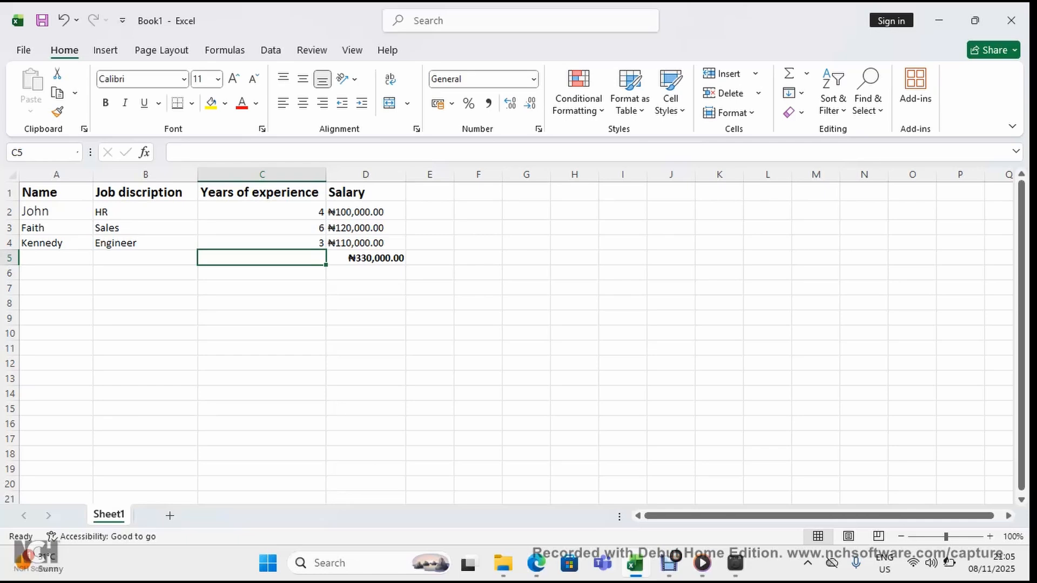
click(262, 211)
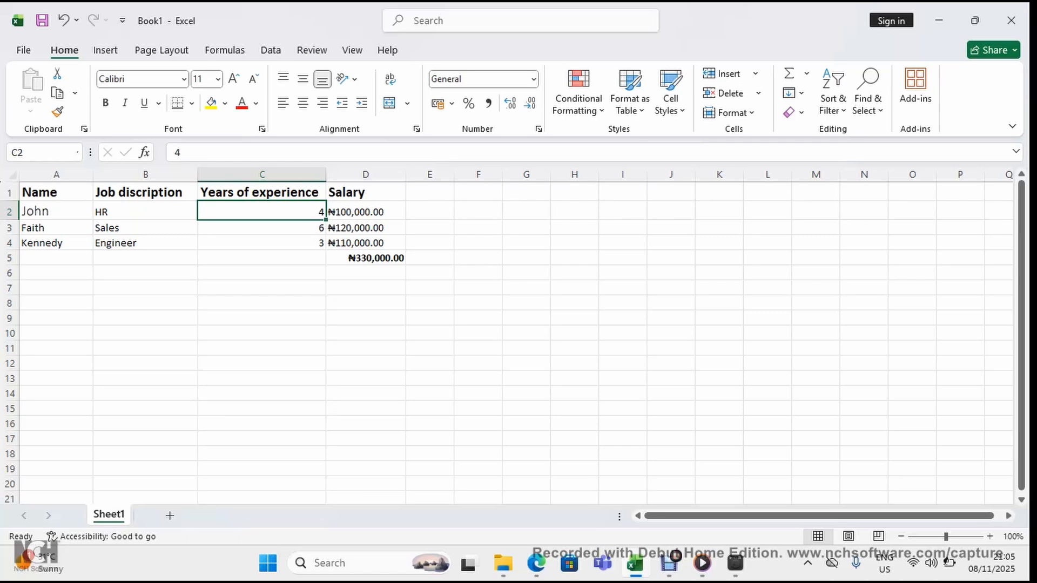
click(262, 258)
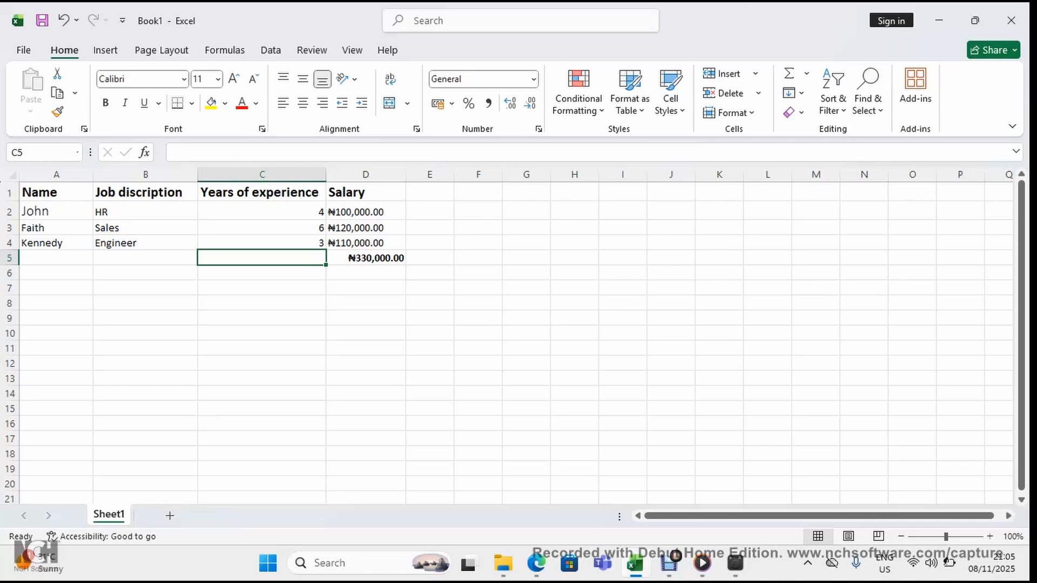
text(=)
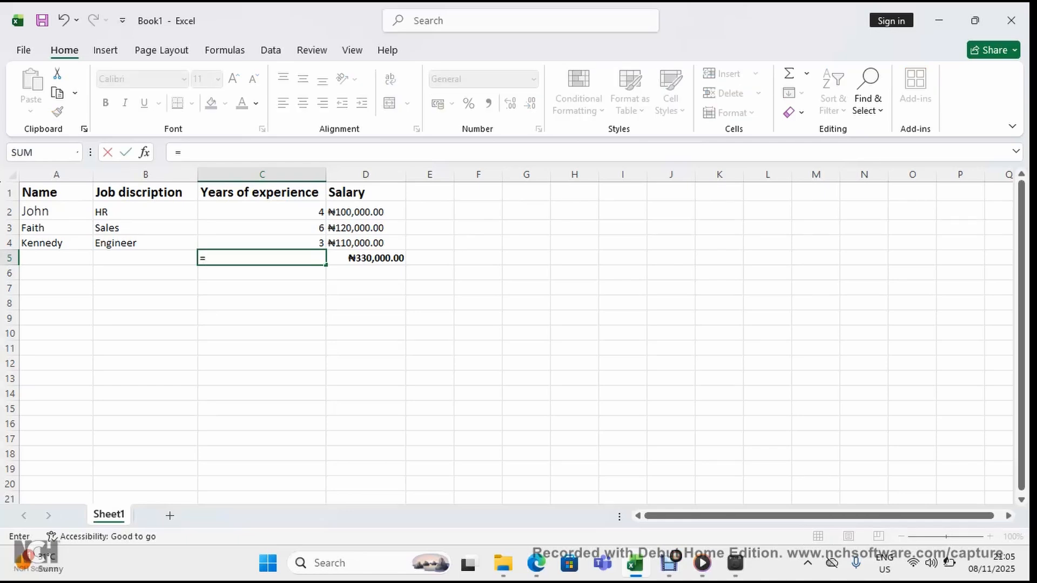
key(BackSpace)
click(262, 289)
Step: Calculate the average years of experience in C5 with =AVERAGE(C2:C4) and make the result bold
click(262, 258)
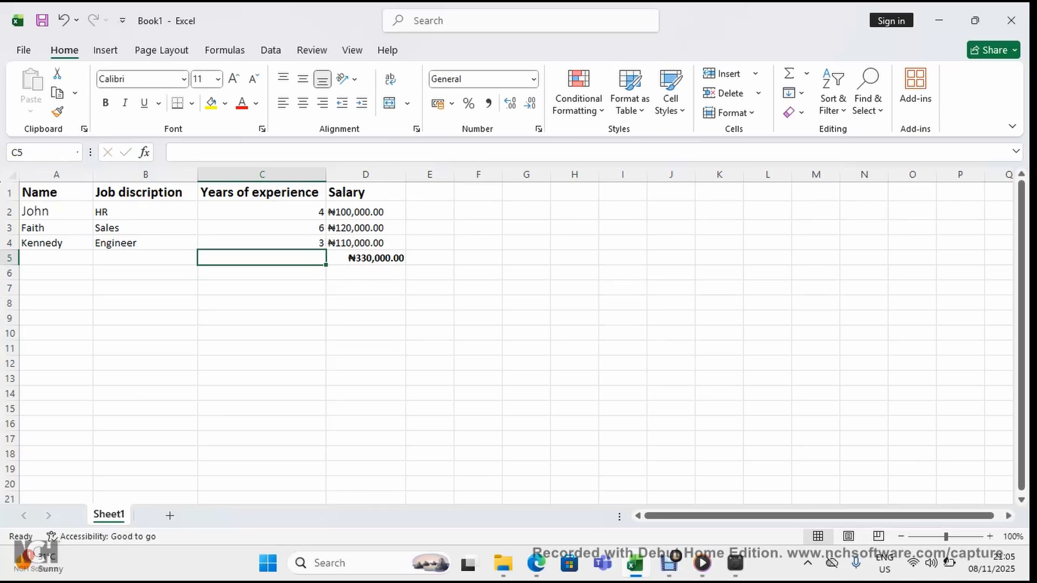
text(=)
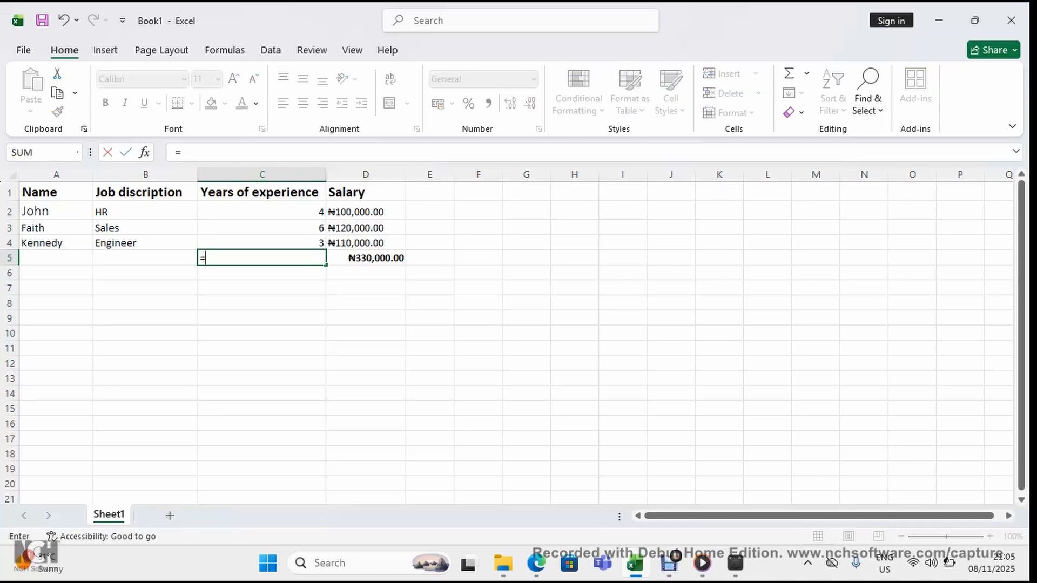
text(av)
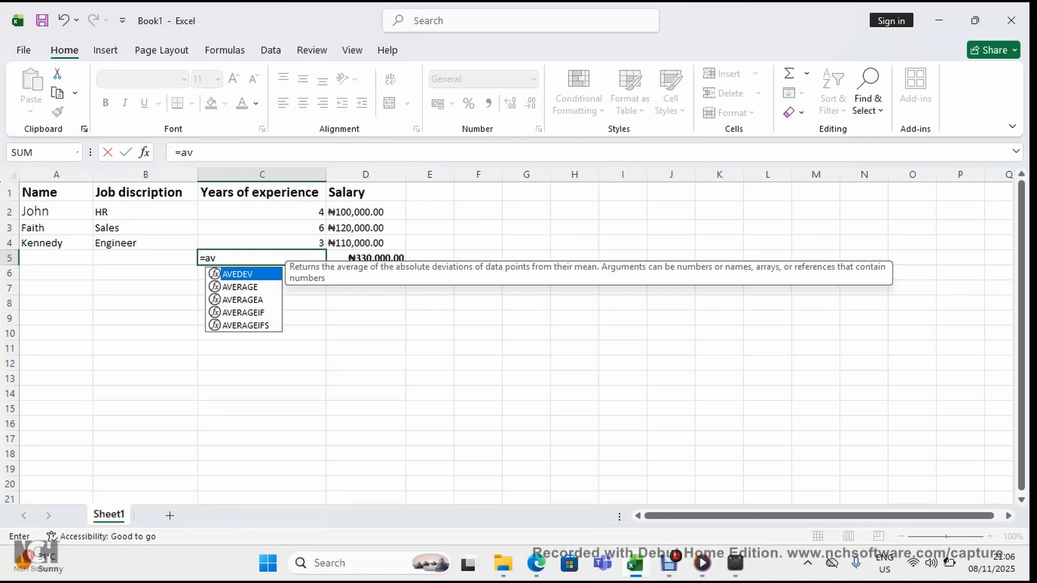
key(Down)
key(Tab)
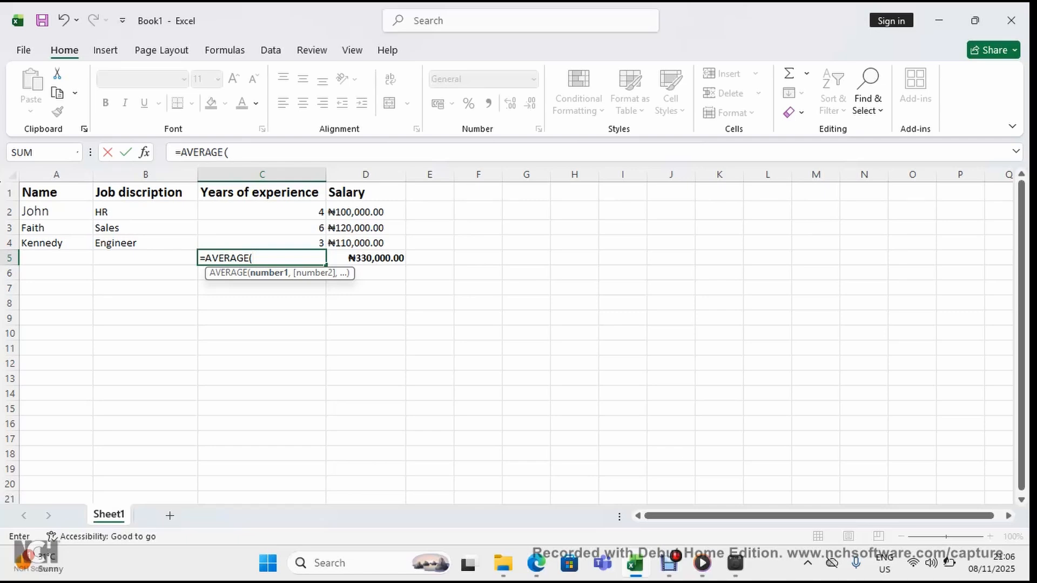
click(262, 211)
drag(262, 211, 262, 242)
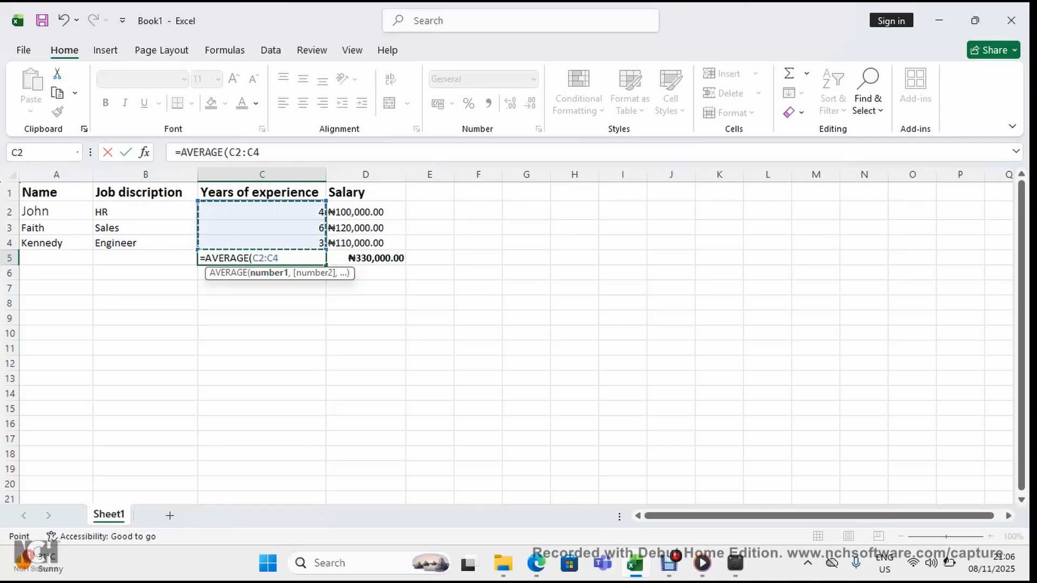
key(Return)
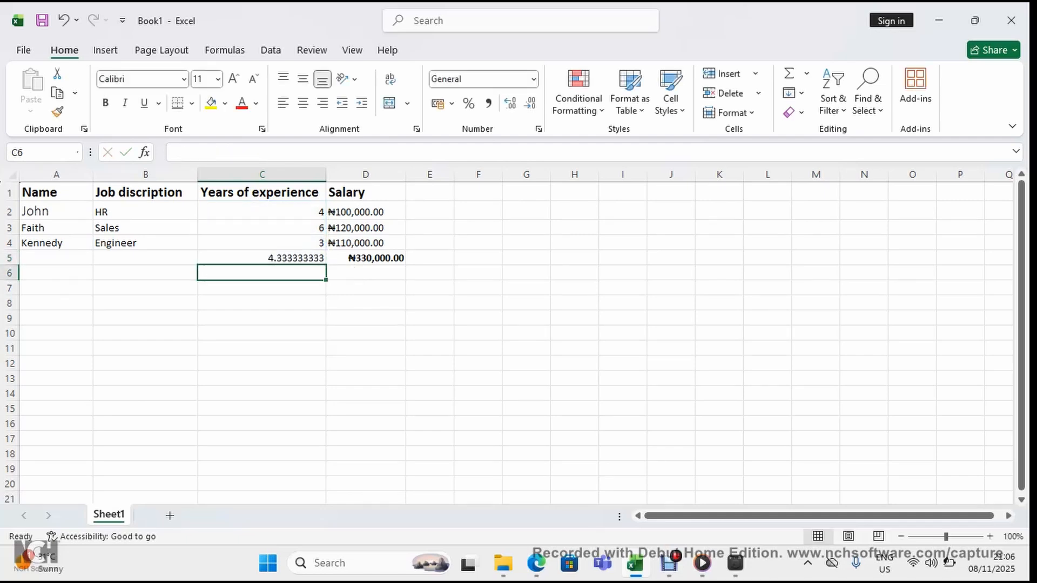
click(262, 259)
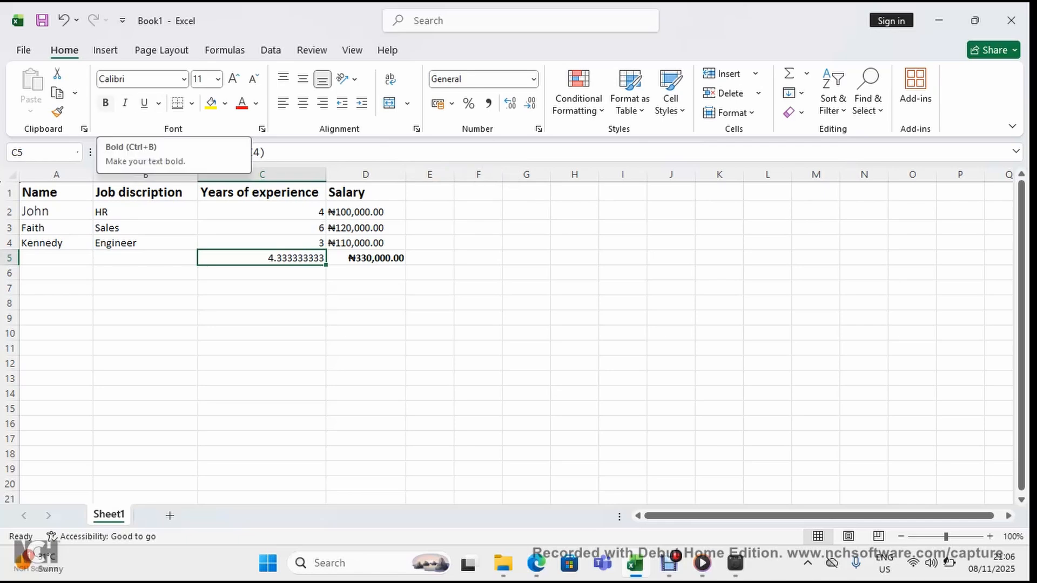
click(105, 103)
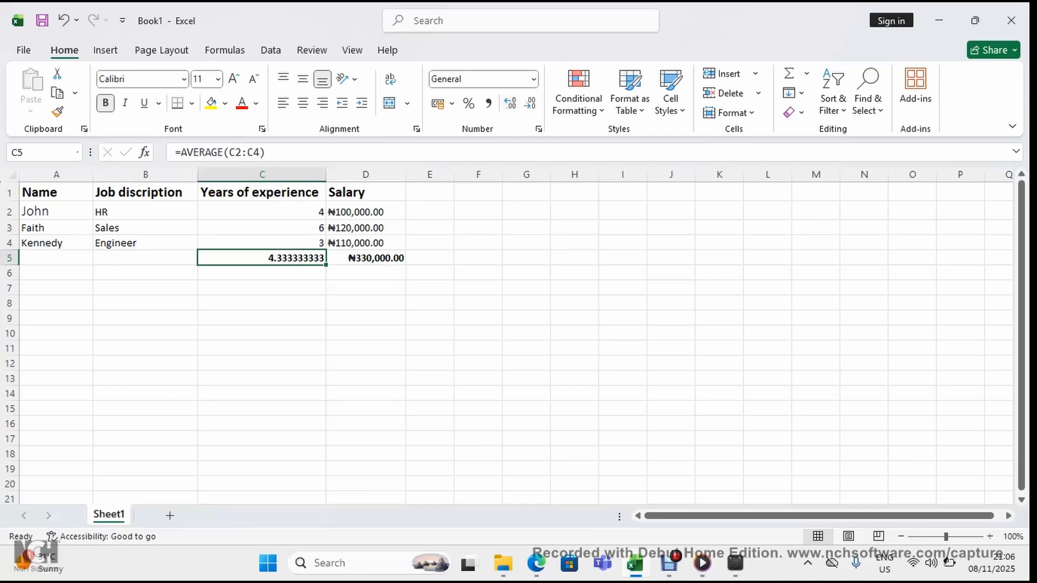
Step: Reduce the average years of experience in C5 to one decimal place
click(530, 103)
click(529, 102)
click(530, 102)
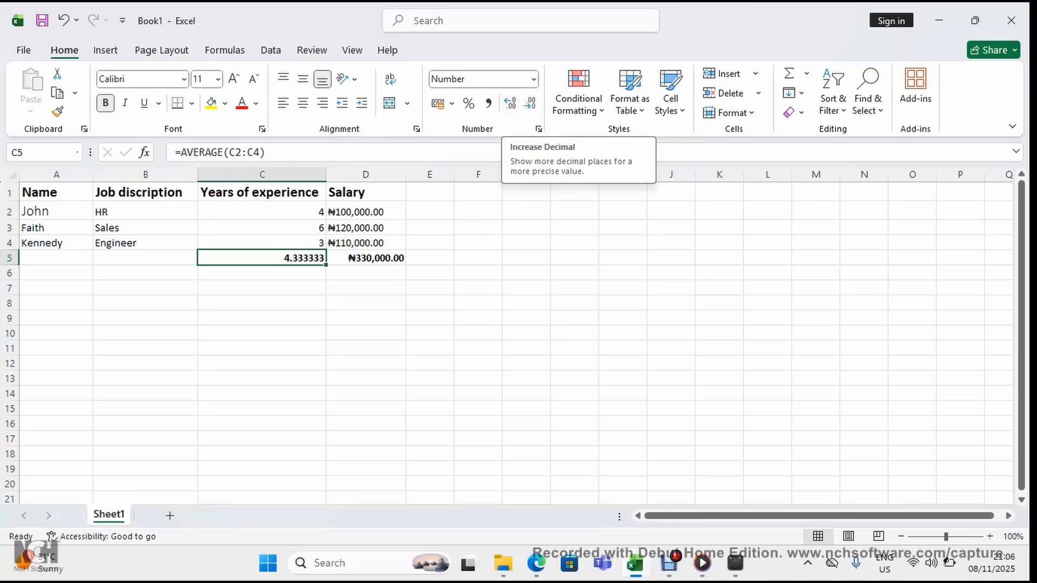
click(530, 103)
click(531, 103)
click(531, 104)
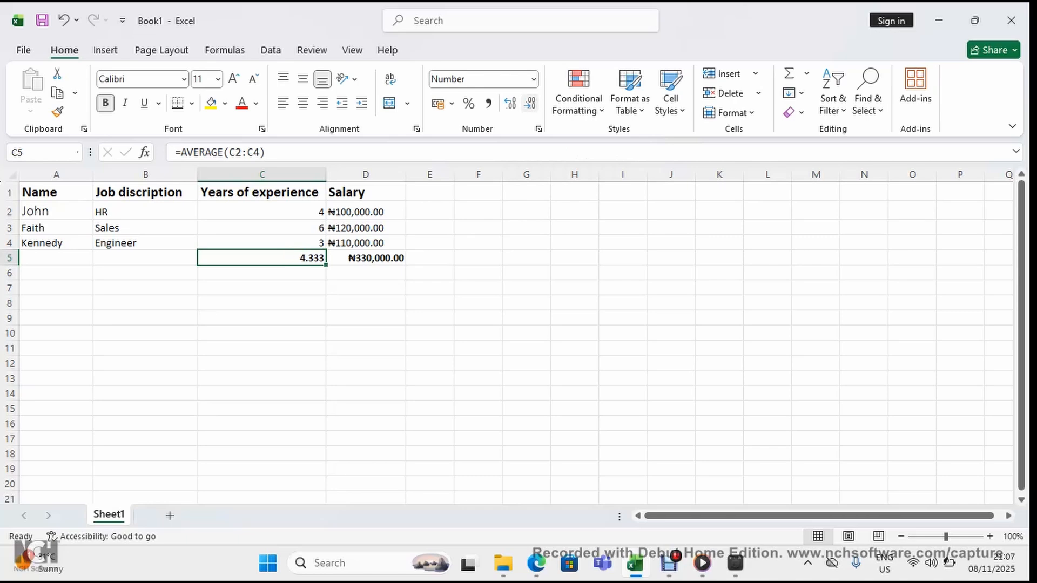
click(531, 104)
click(531, 104)
click(262, 318)
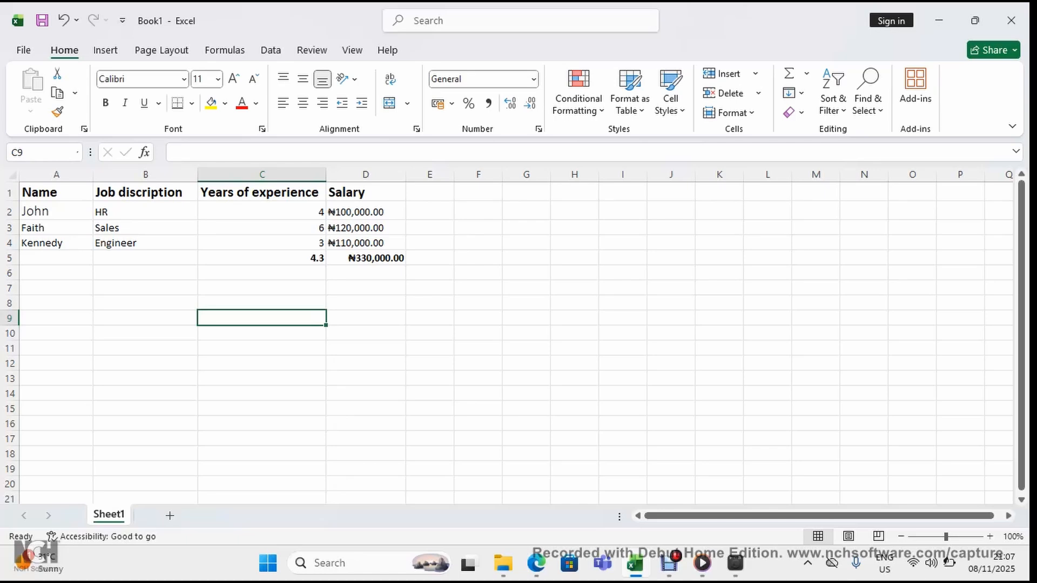
Step: Insert a blank row above the table's header row
click(56, 192)
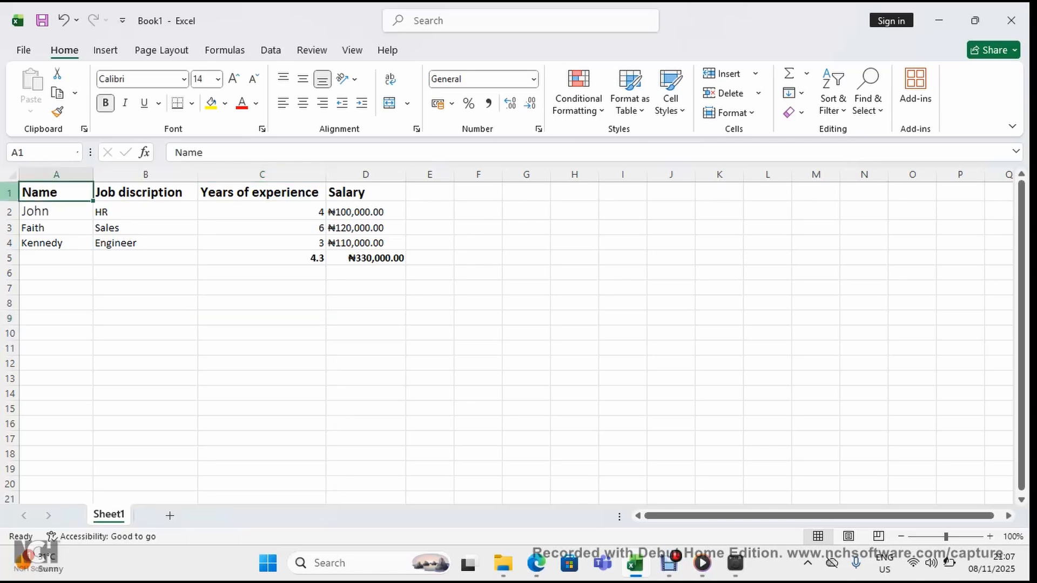
click(9, 192)
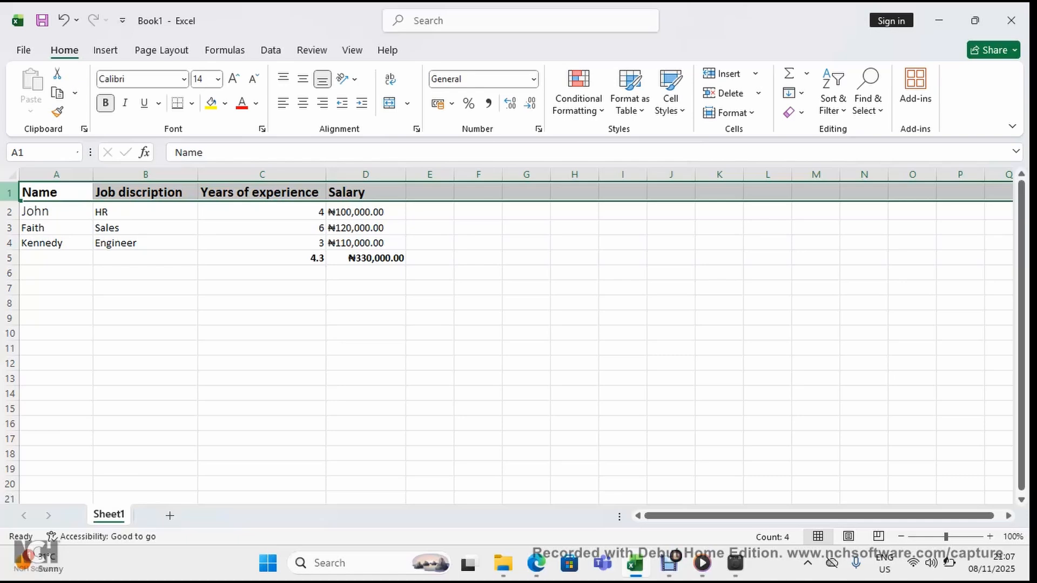
right_click(10, 193)
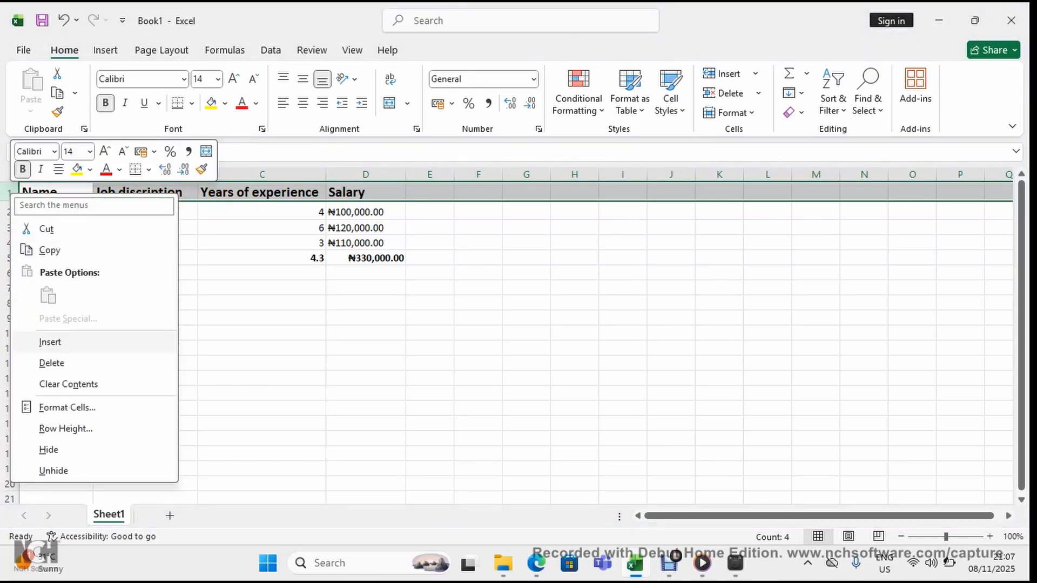
click(49, 342)
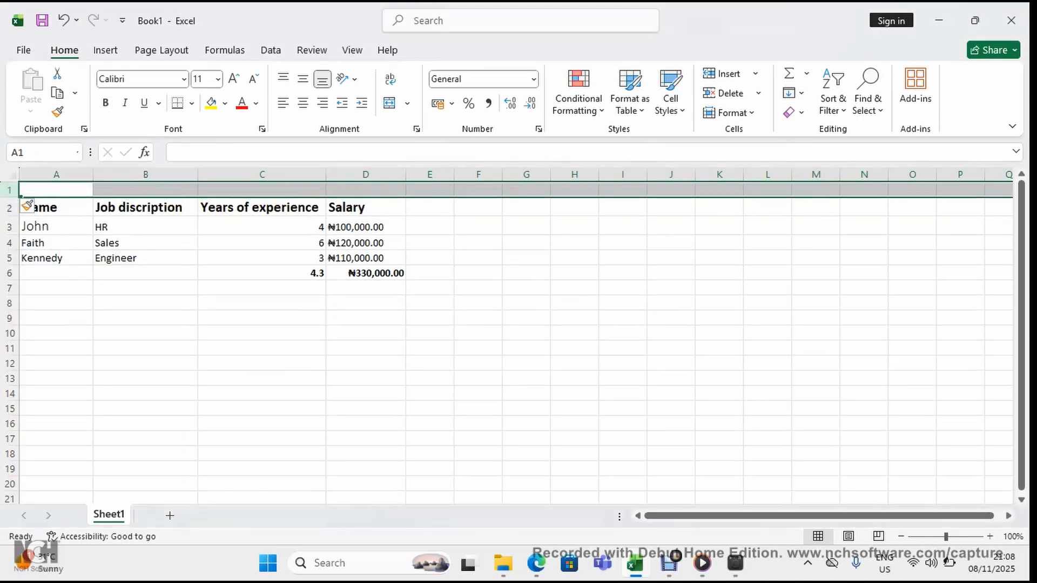
Step: Enter the table title "EMPLOYEE DATASET" in cell A1
click(56, 189)
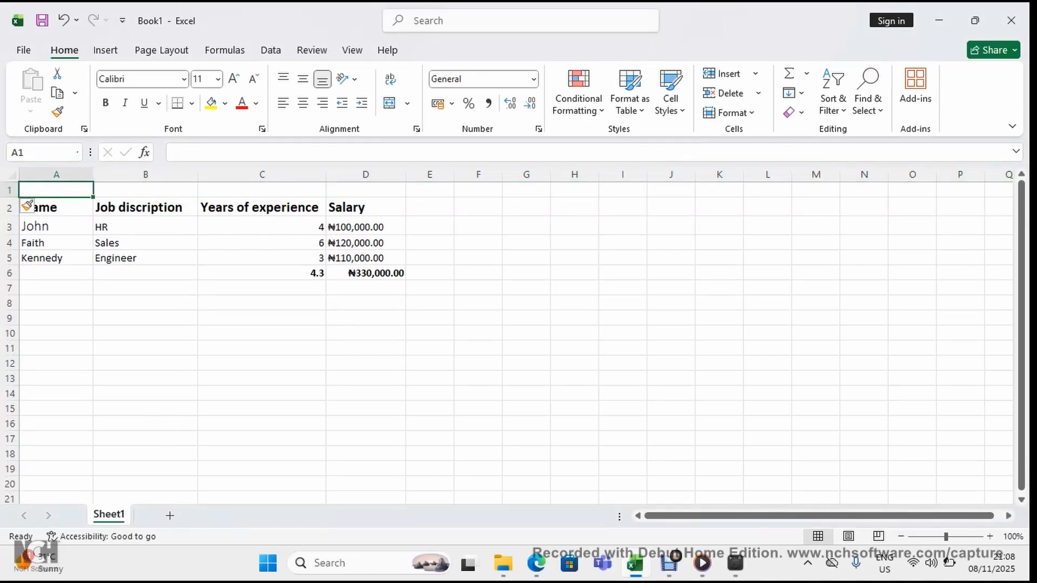
text(E)
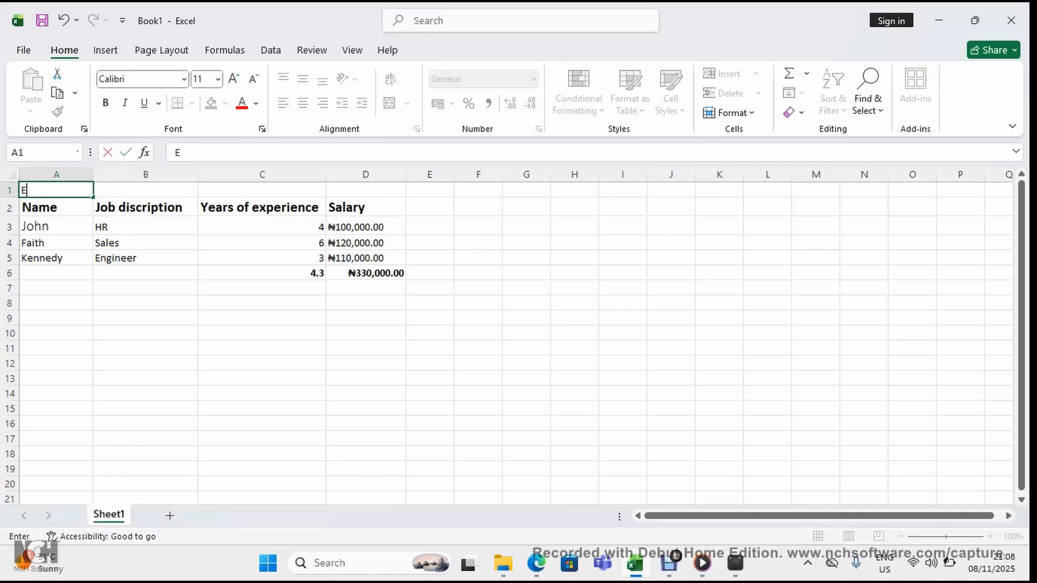
text(MPLOYEE)
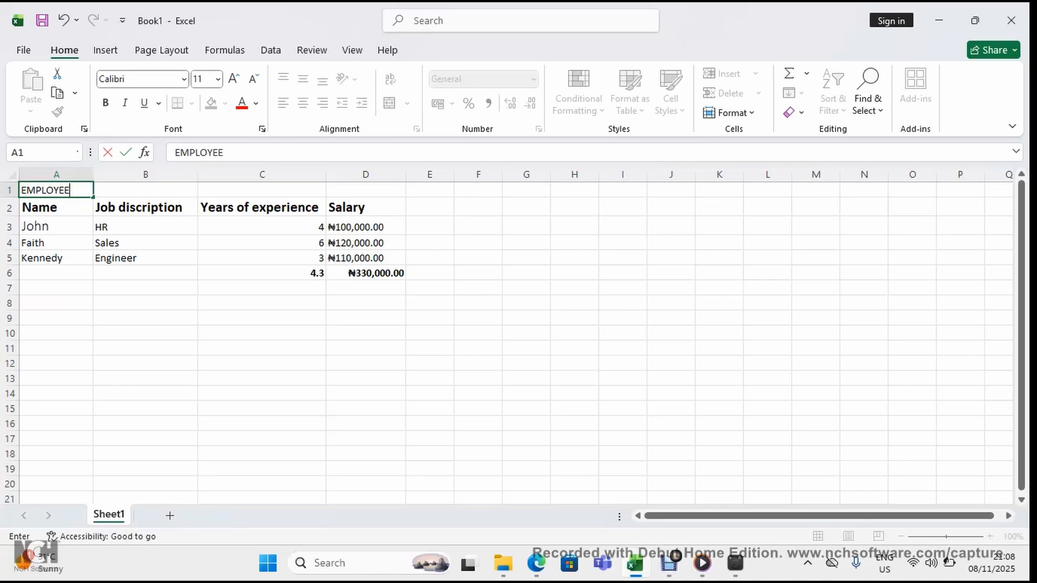
text( DATASET)
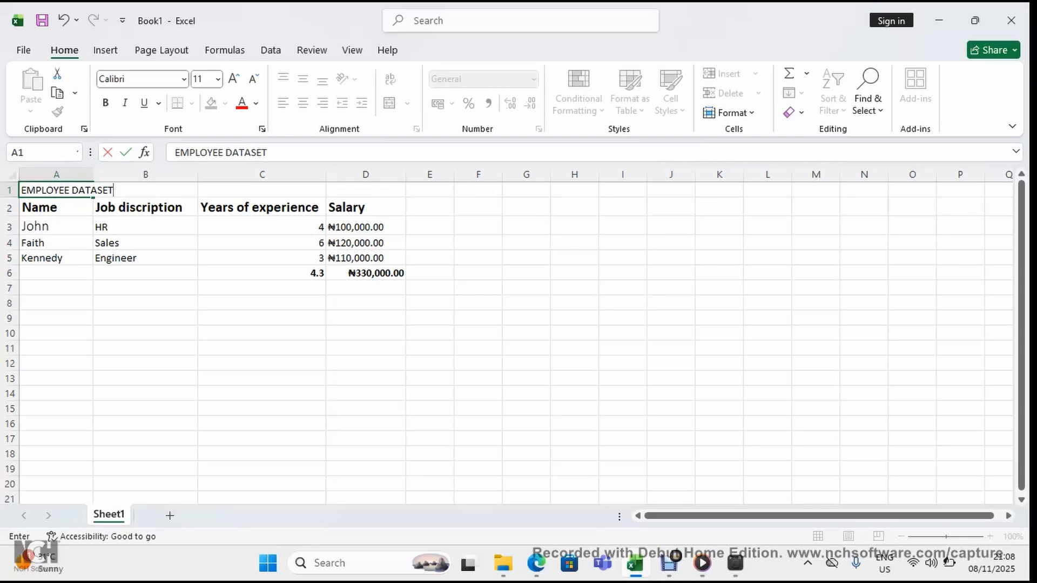
key(Return)
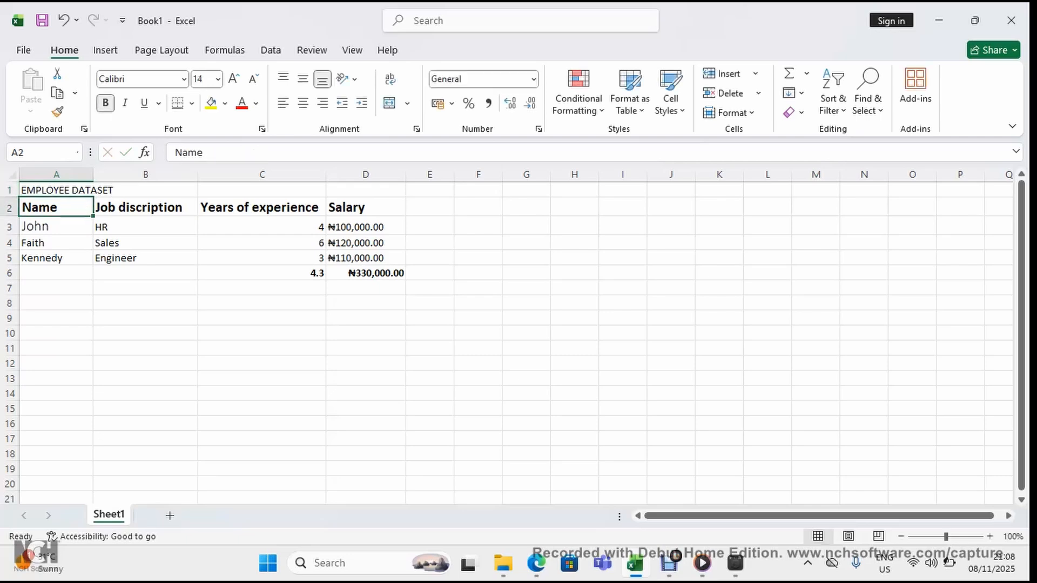
Step: Make the title in A1 bold and set its font size to 18
key(Up)
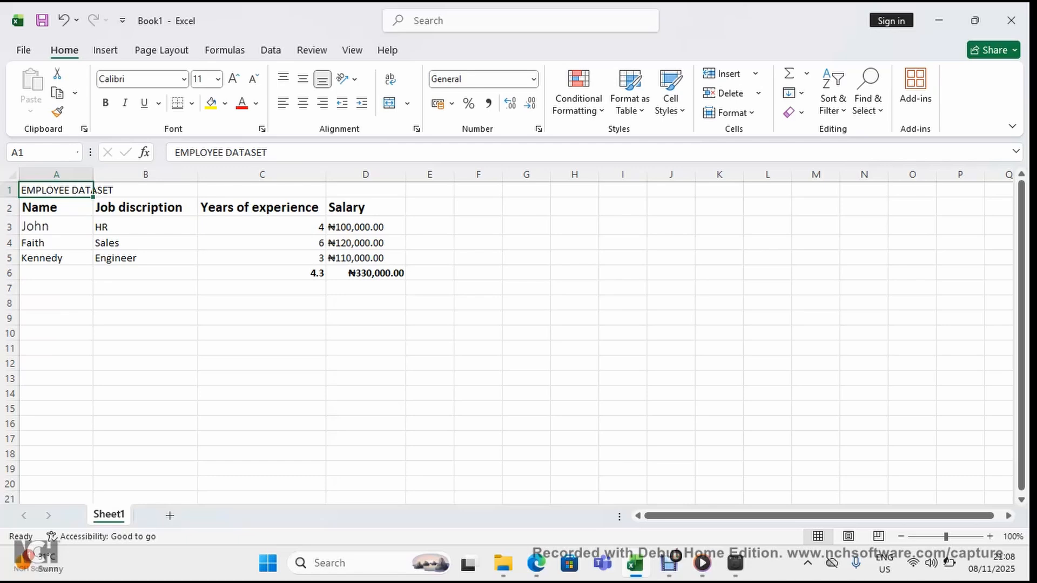
click(145, 334)
click(56, 190)
key(ctrl+b)
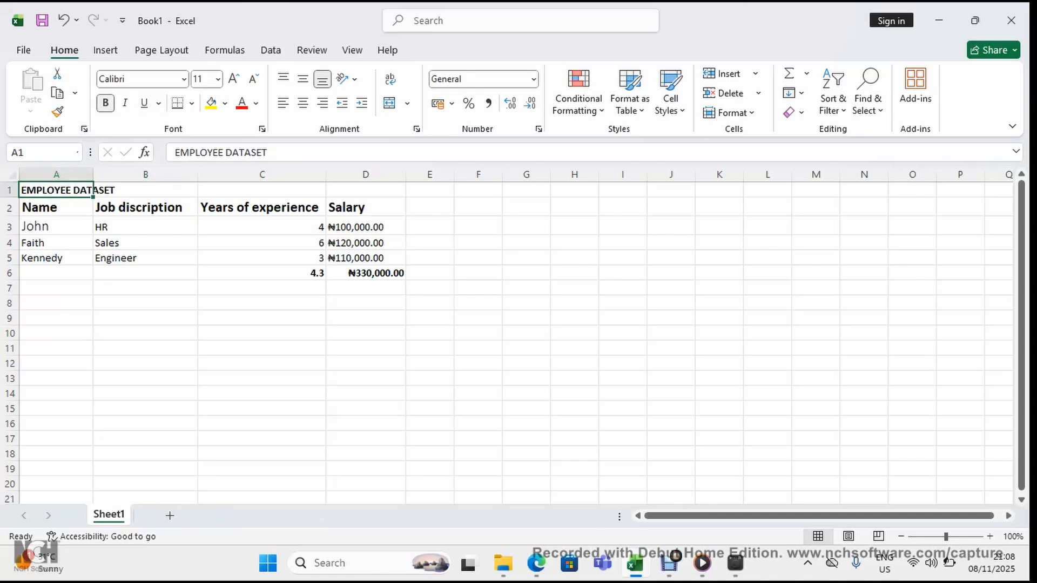
click(217, 79)
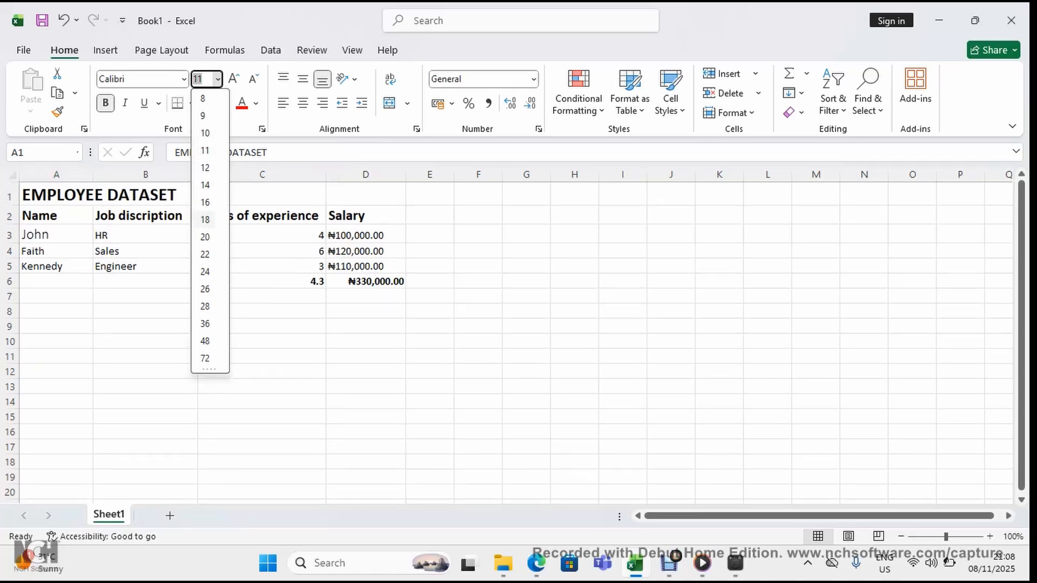
click(205, 219)
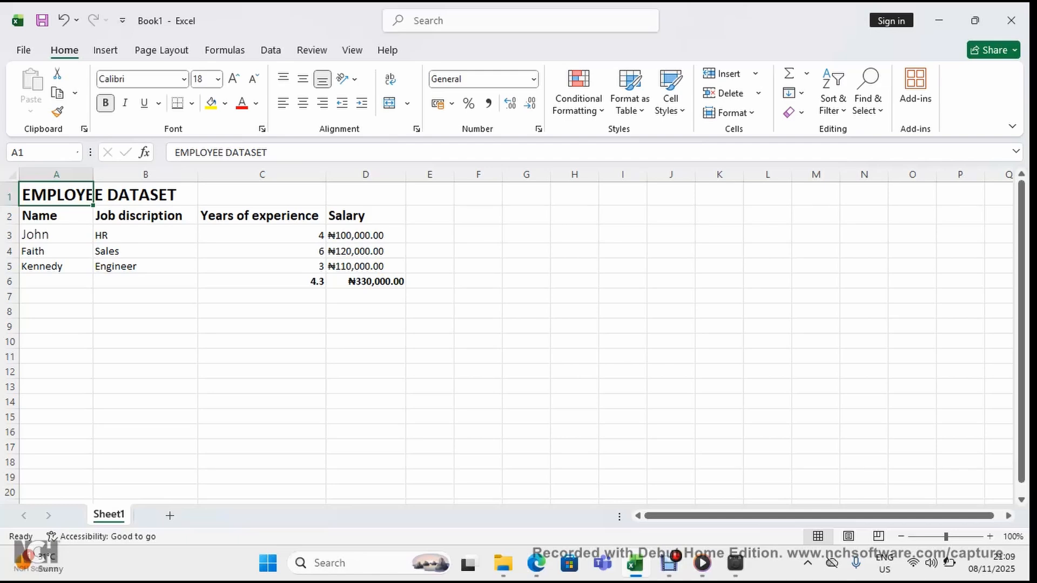
Step: Merge and center the title across A1:D1 and fill it with the standard Light Blue color
drag(81, 194, 162, 195)
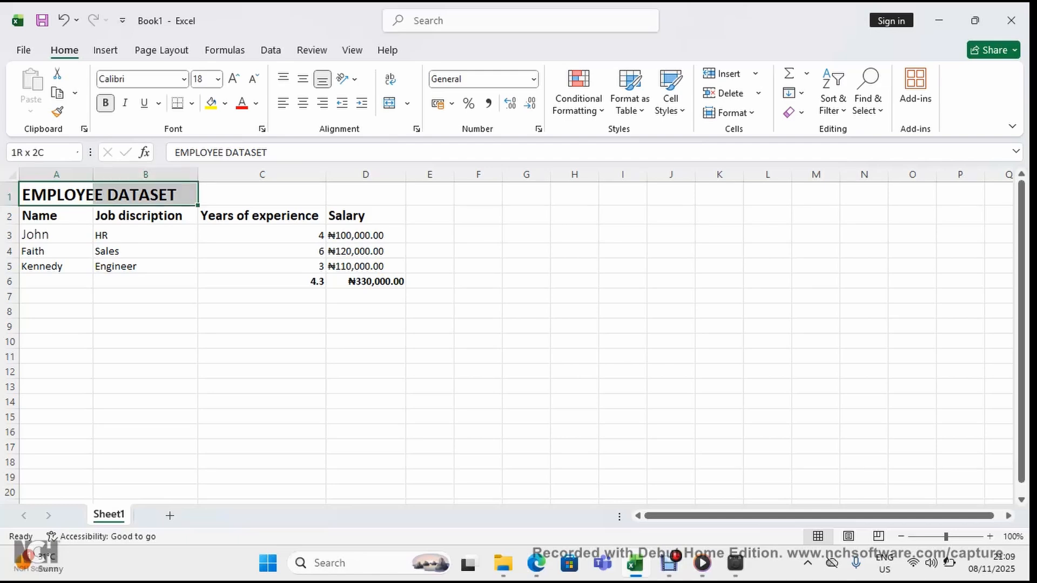
drag(162, 194, 366, 194)
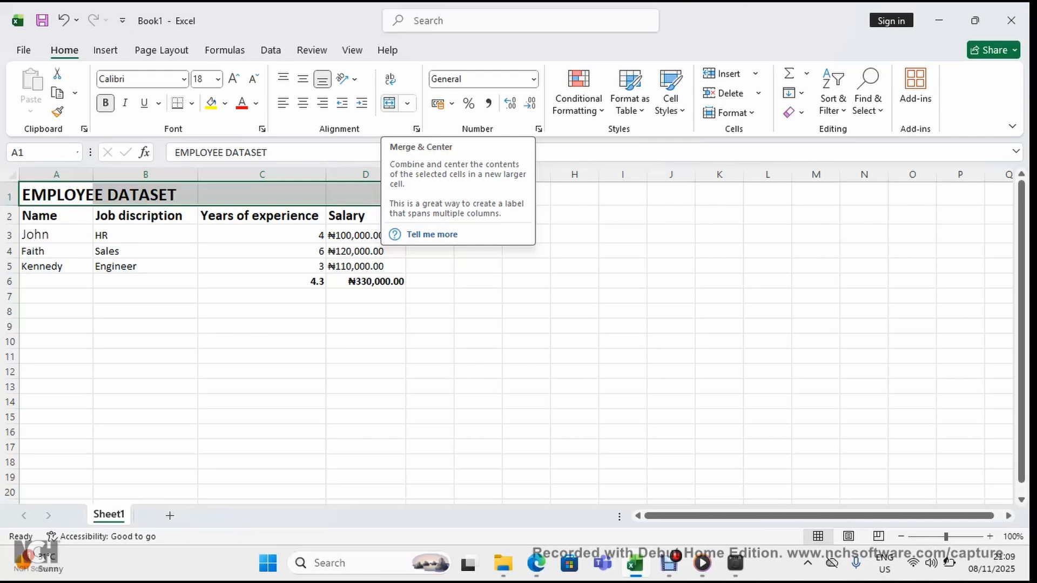
click(389, 103)
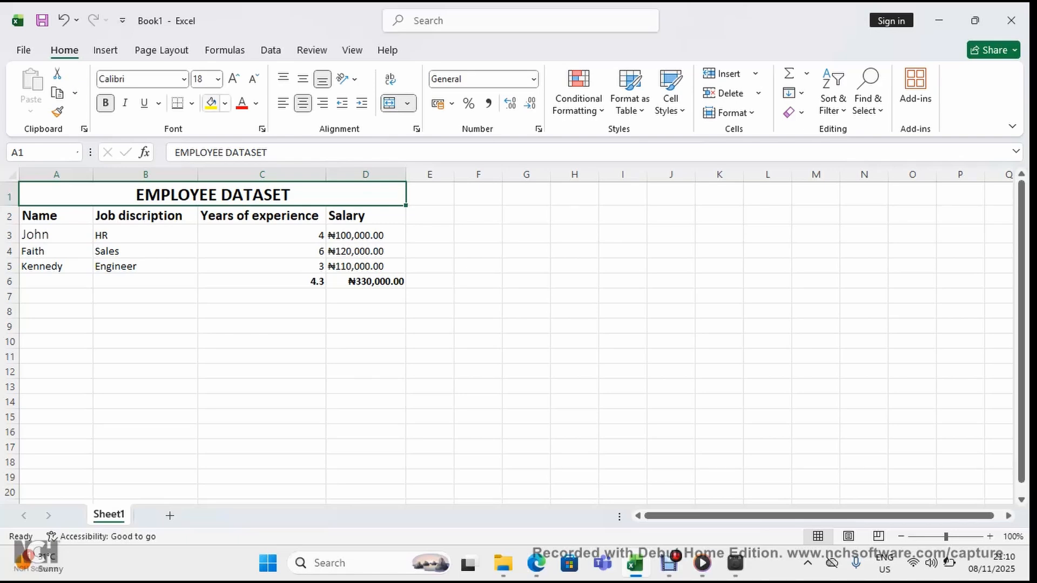
click(224, 103)
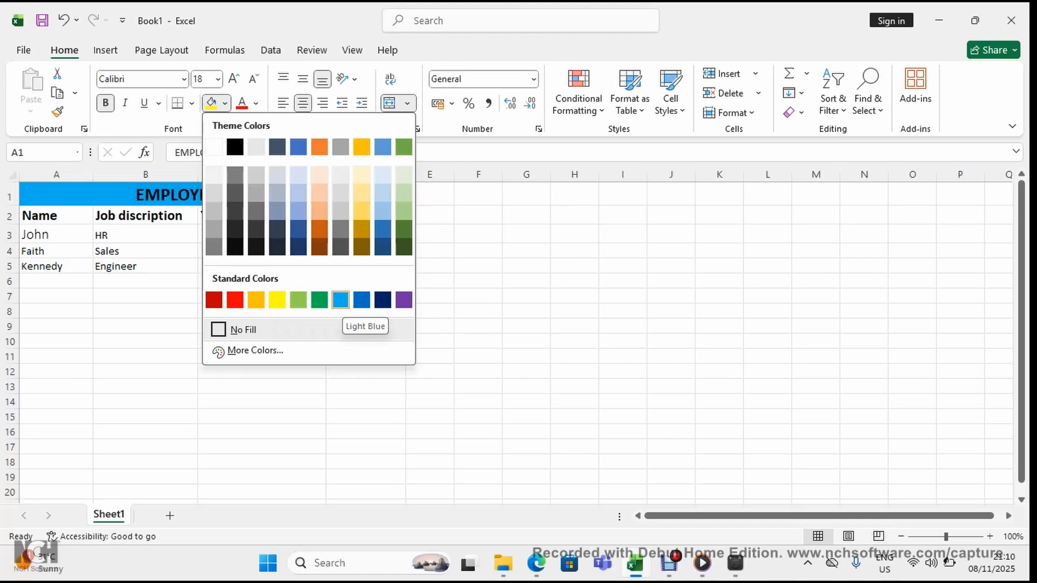
click(340, 299)
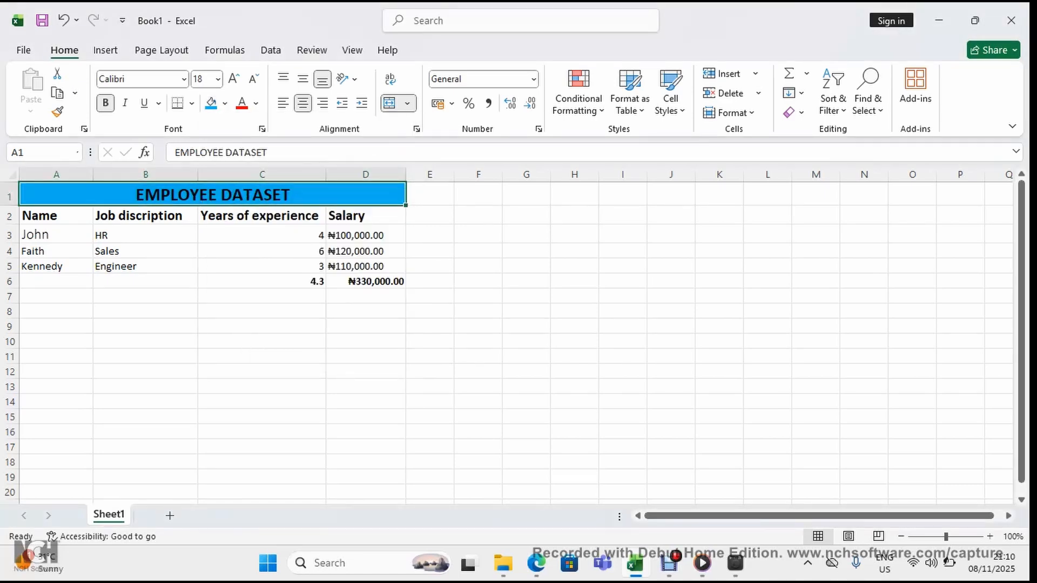
click(366, 312)
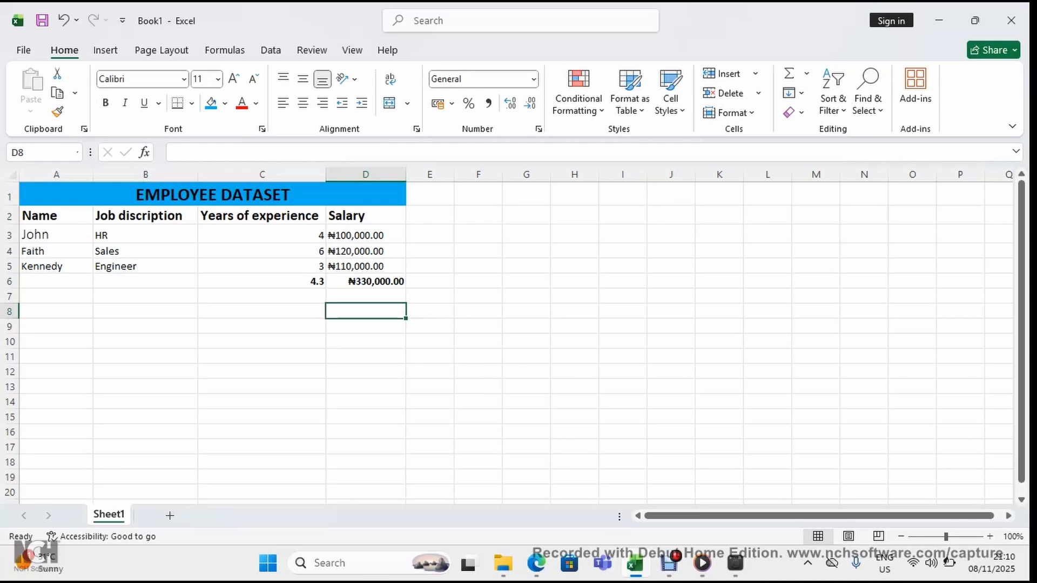
Step: Apply All Borders to the whole table from the title row down to row 6
click(213, 195)
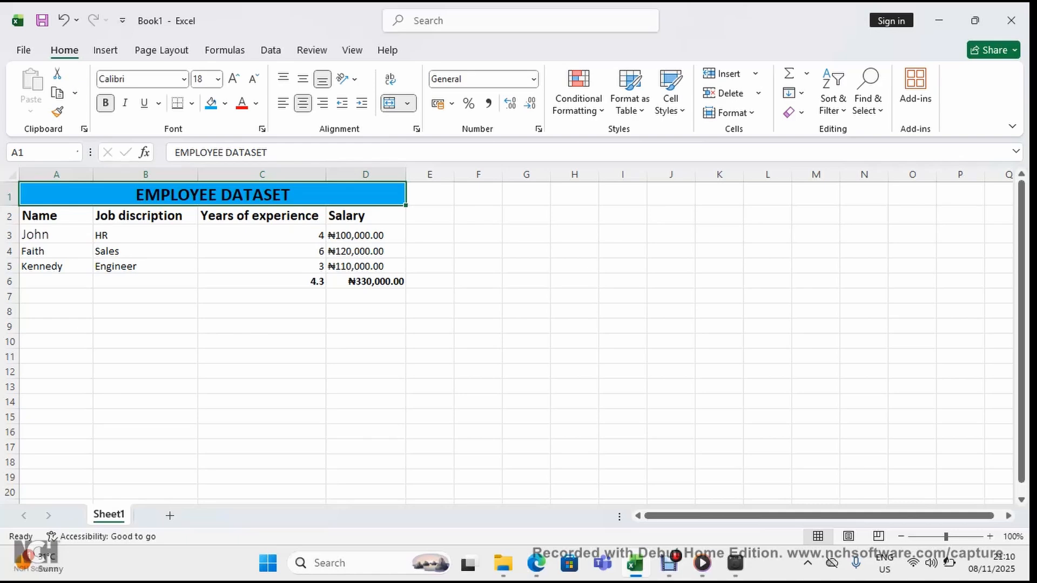
key(shift+Down)
key(shift+Down)
key(shift+Down)
key(shift+Down)
key(shift+Down)
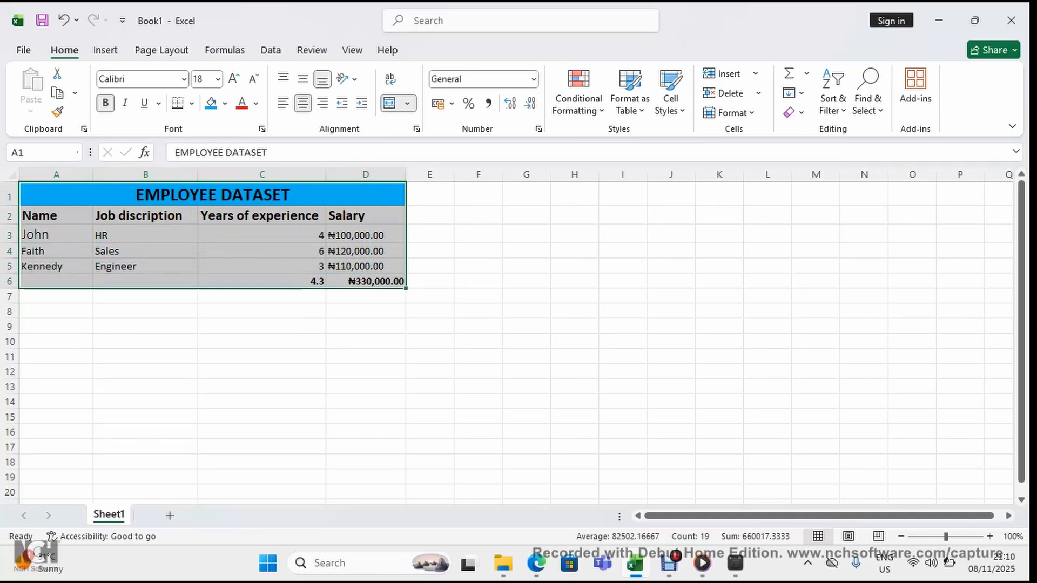
click(191, 103)
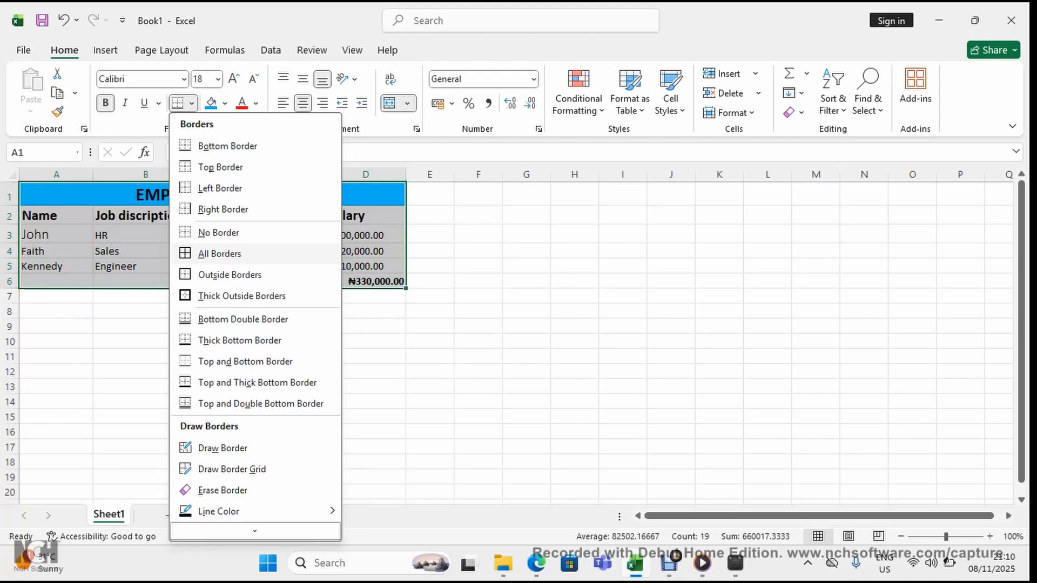
click(220, 254)
click(262, 341)
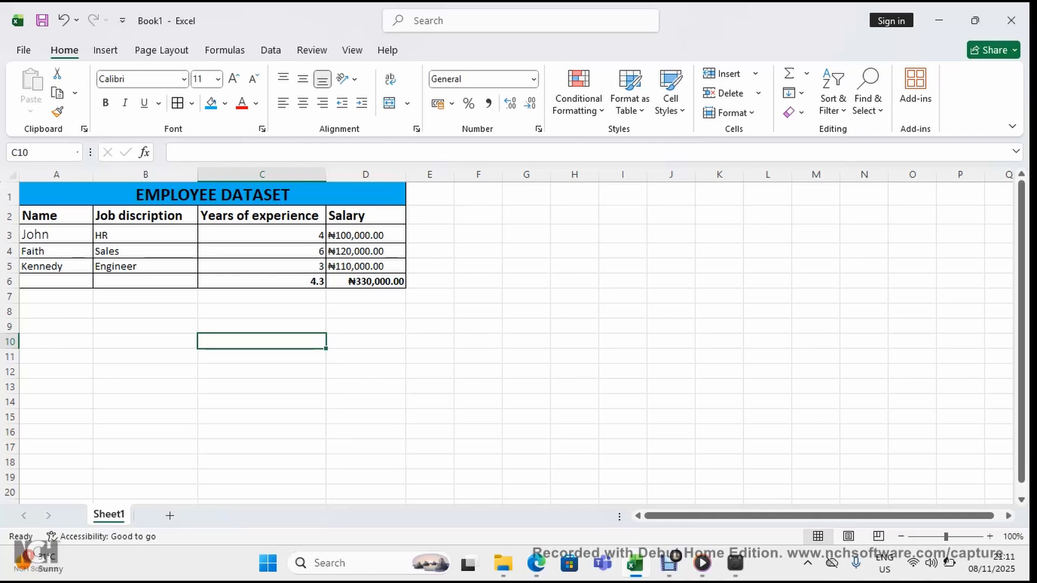
Step: Left-align the salary total in D6 to match the salaries above it
click(366, 235)
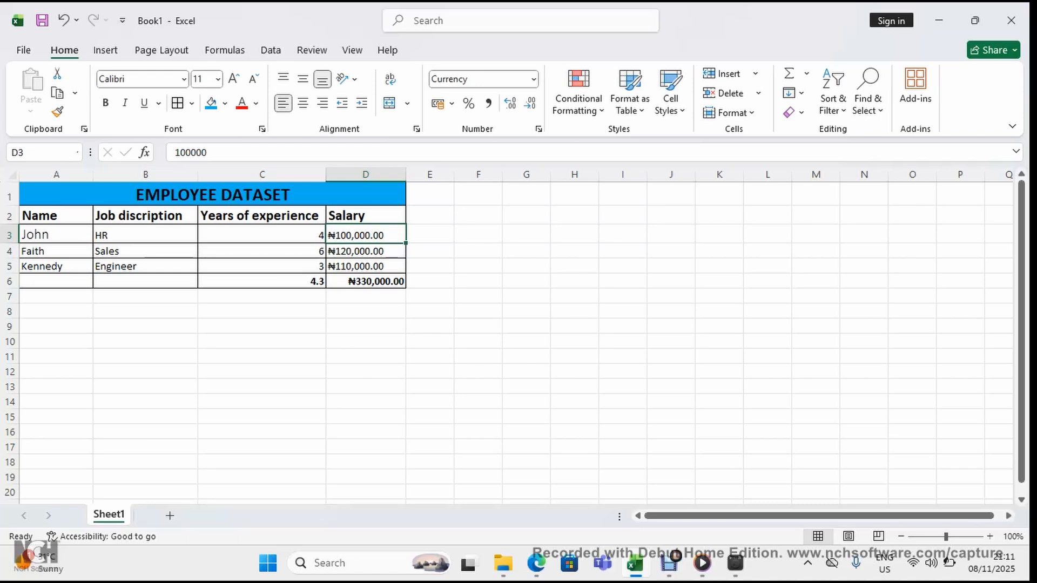
click(365, 281)
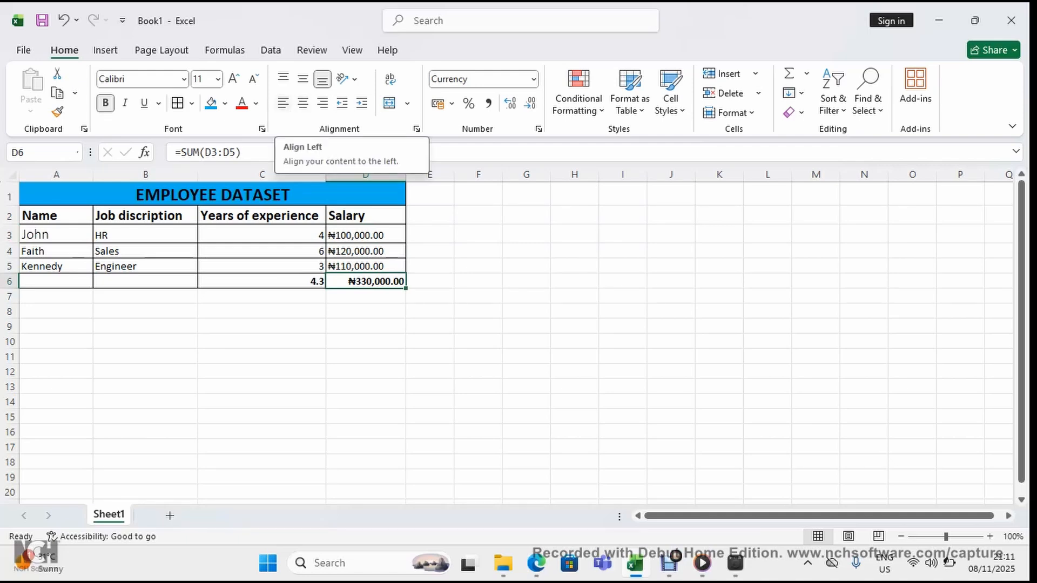
click(283, 102)
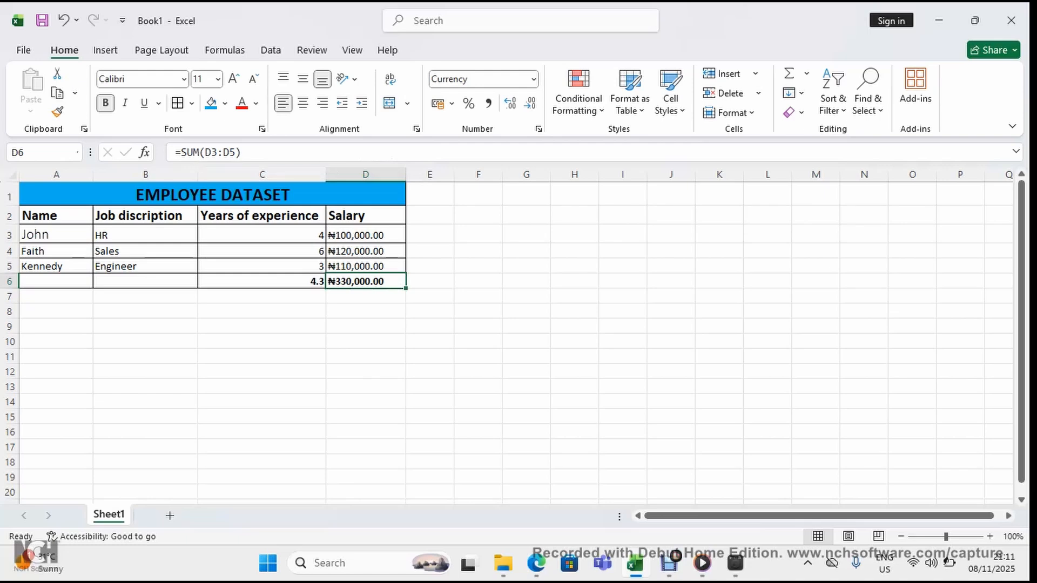
Step: Remove the decimal places from the salaries and their total in D3:D6
click(366, 234)
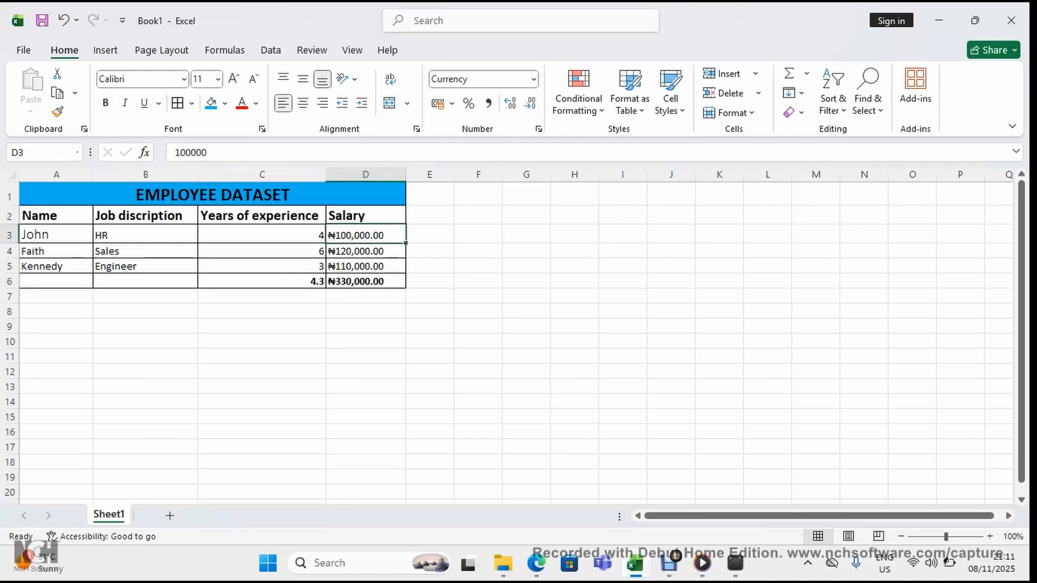
key(shift+Down)
key(shift+Down)
key(shift+Down)
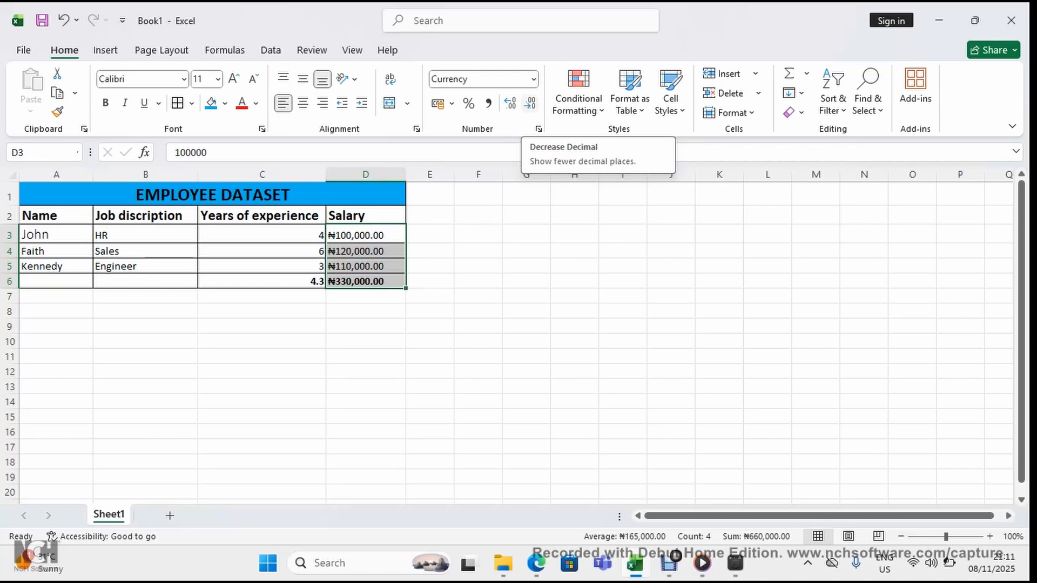
click(530, 102)
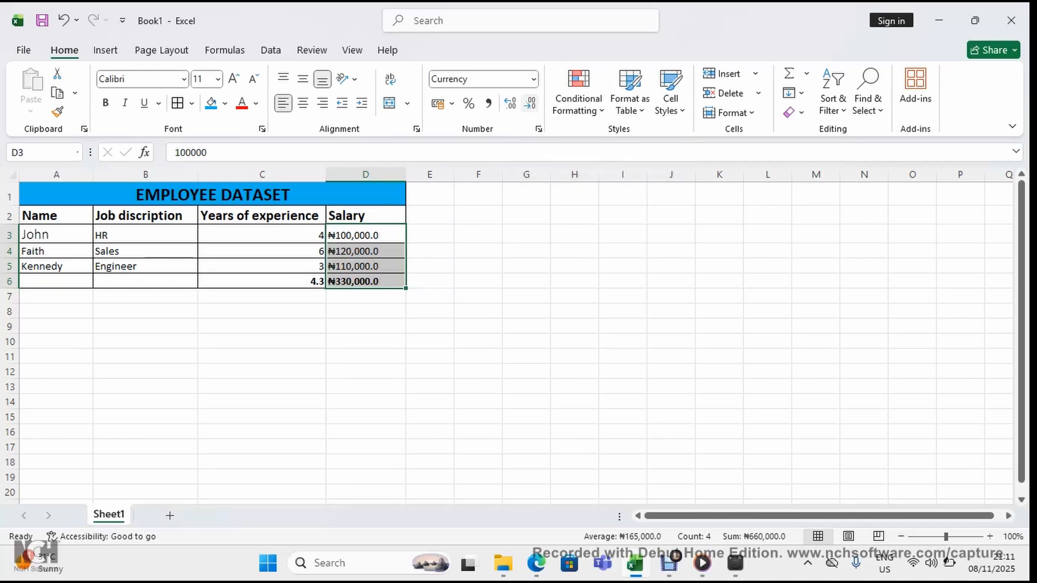
click(530, 103)
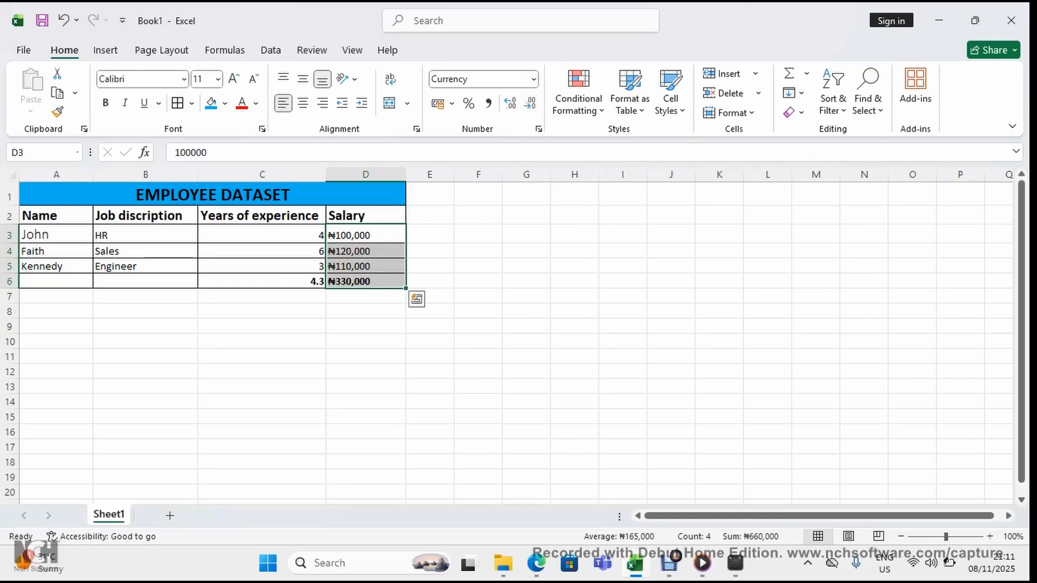
click(366, 372)
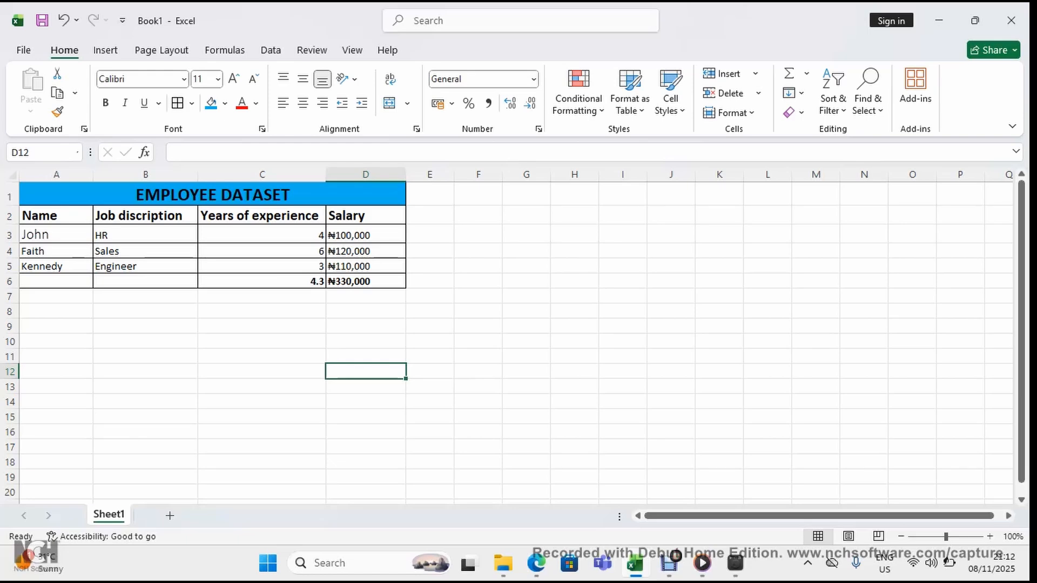
click(430, 215)
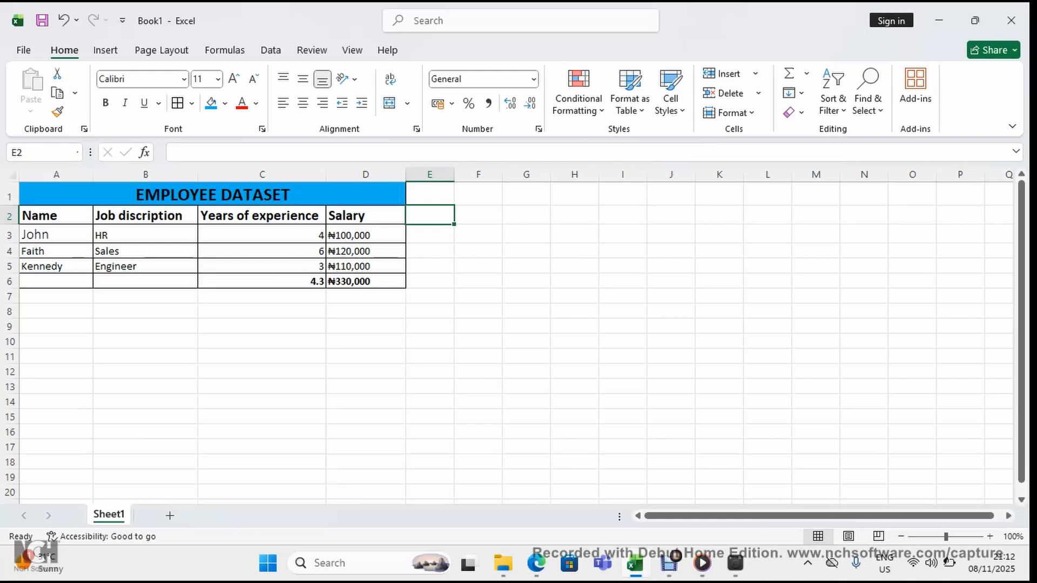
Step: Add a Current Level column in E2:E5, with Level 1, Level 2 and Level 3 for the three employees
text(L)
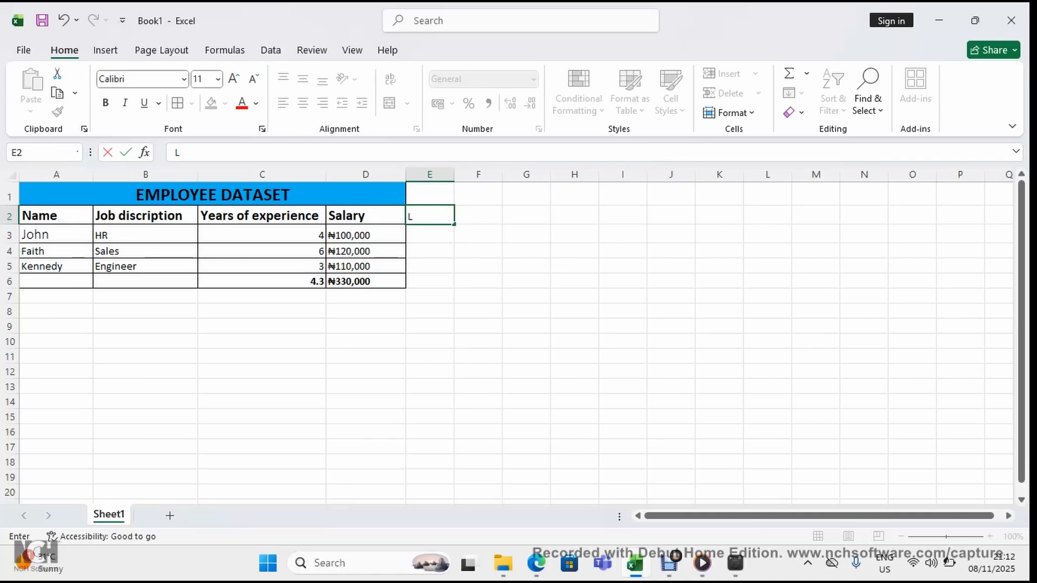
key(BackSpace)
text(Current Level)
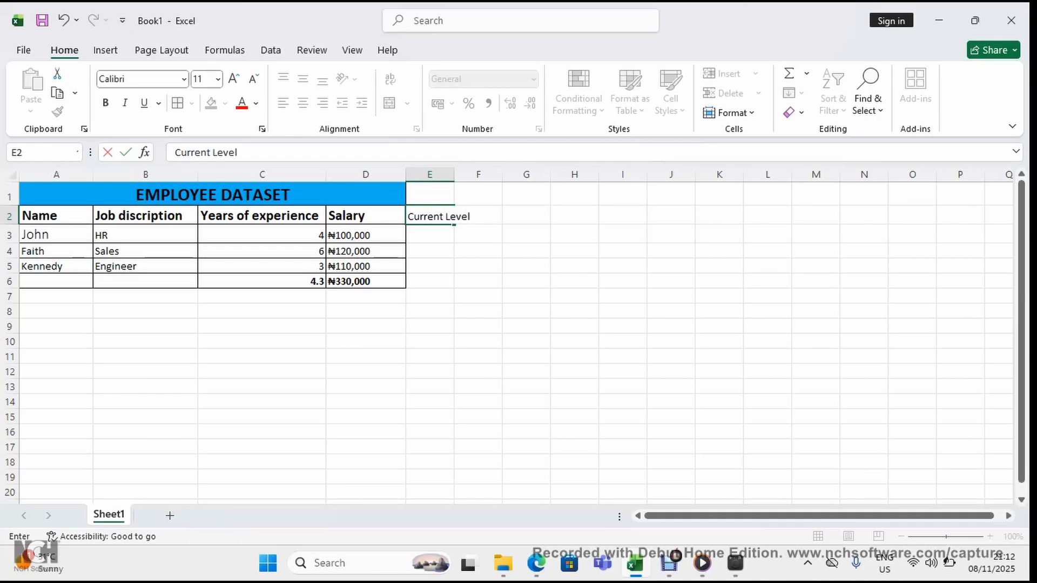
key(Return)
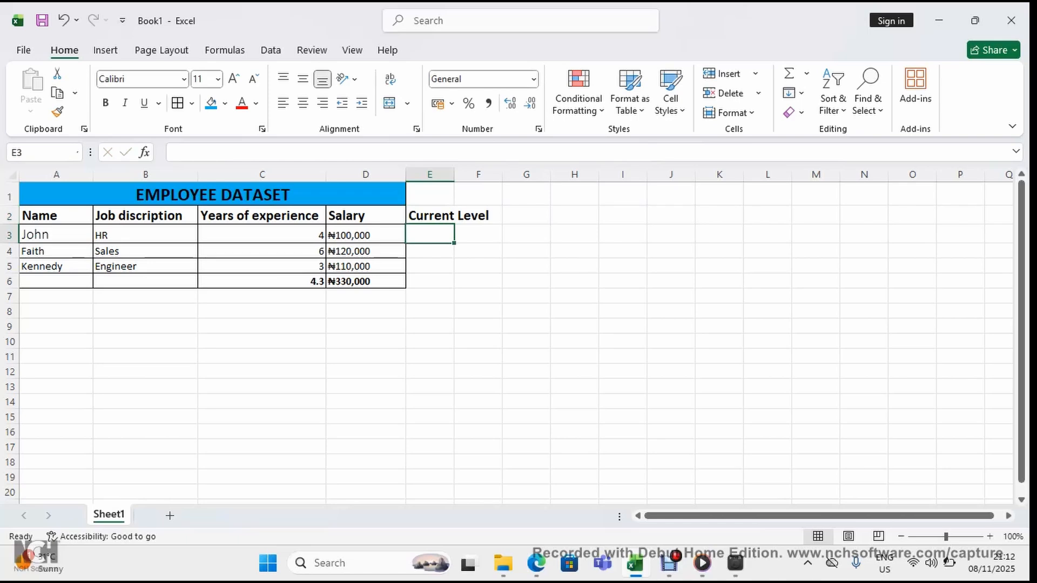
text(Level 1)
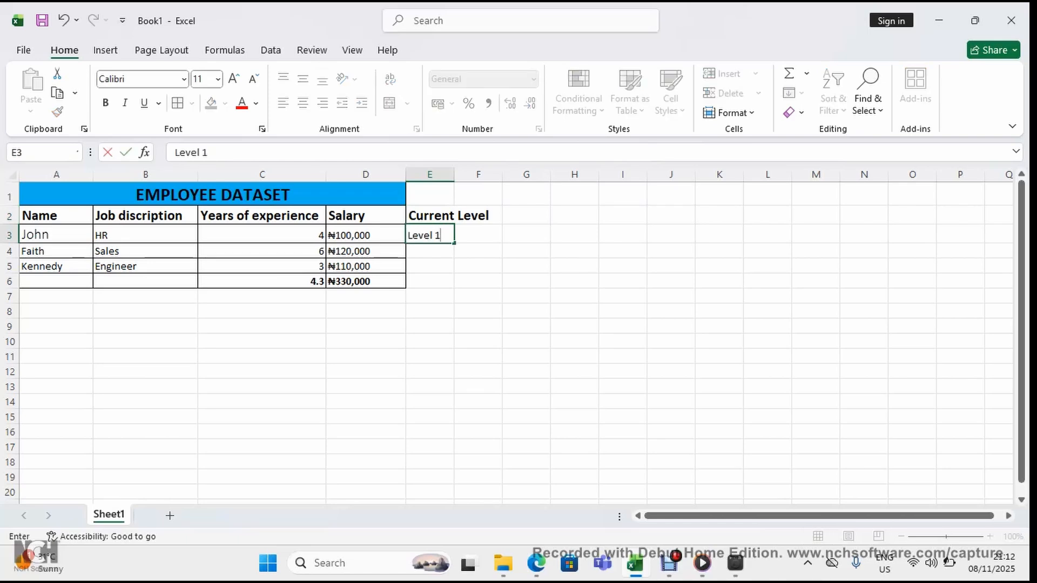
key(Return)
text(Leve)
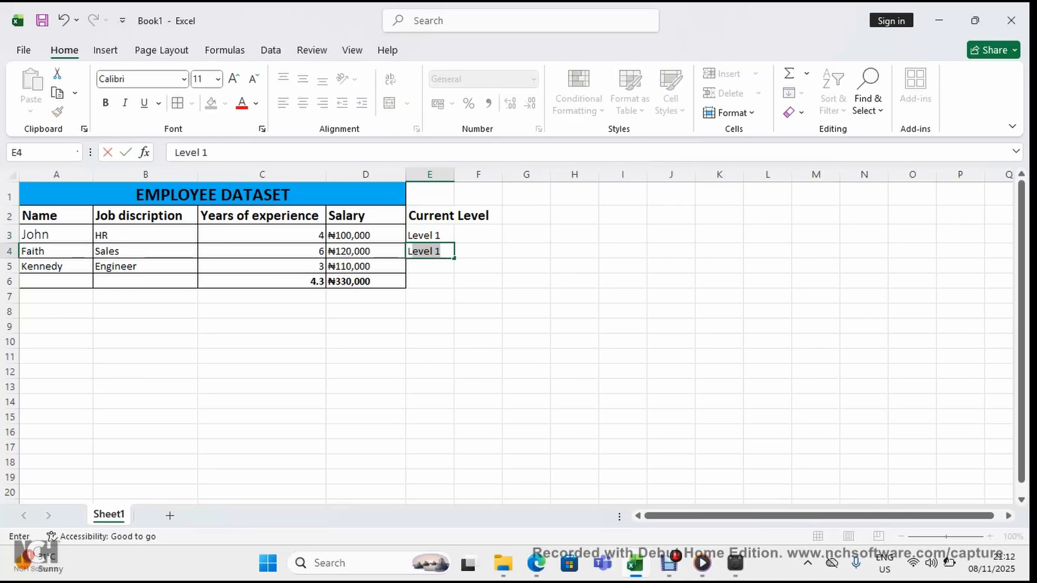
text(l 2)
key(Return)
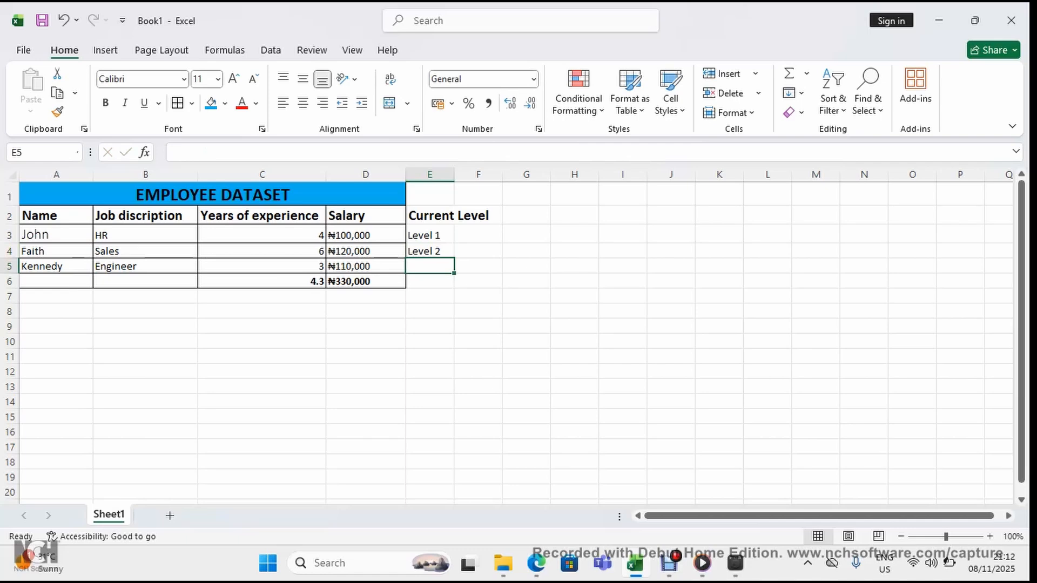
text(Level 3)
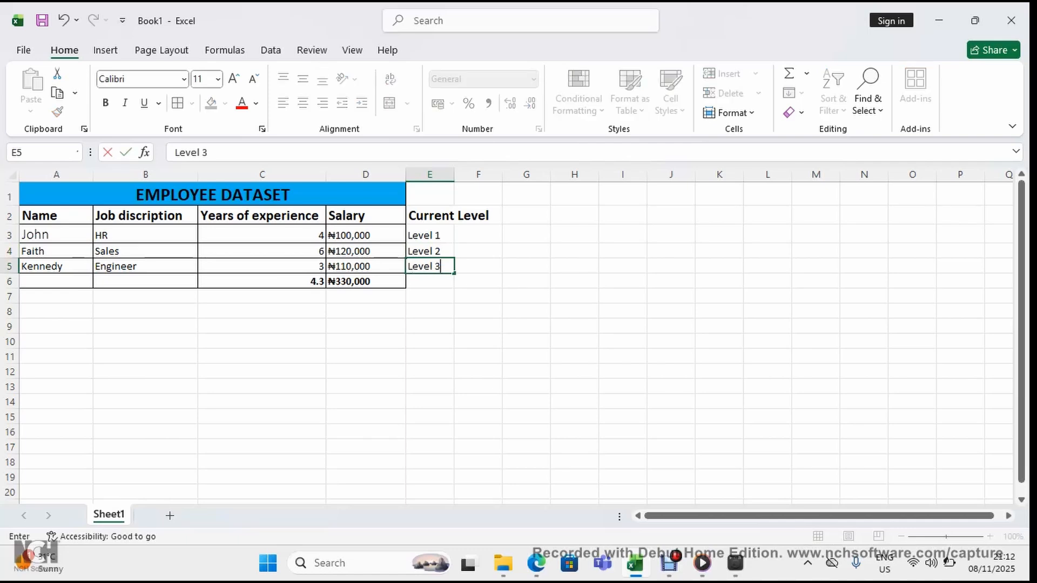
key(Return)
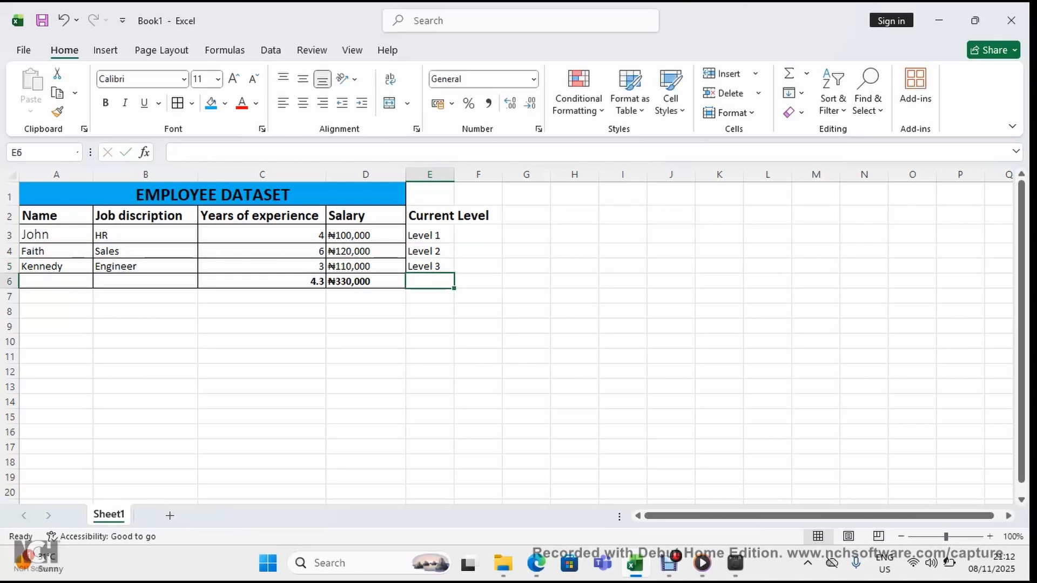
Step: Apply All Borders to the Current Level column from E2 to E6
click(478, 251)
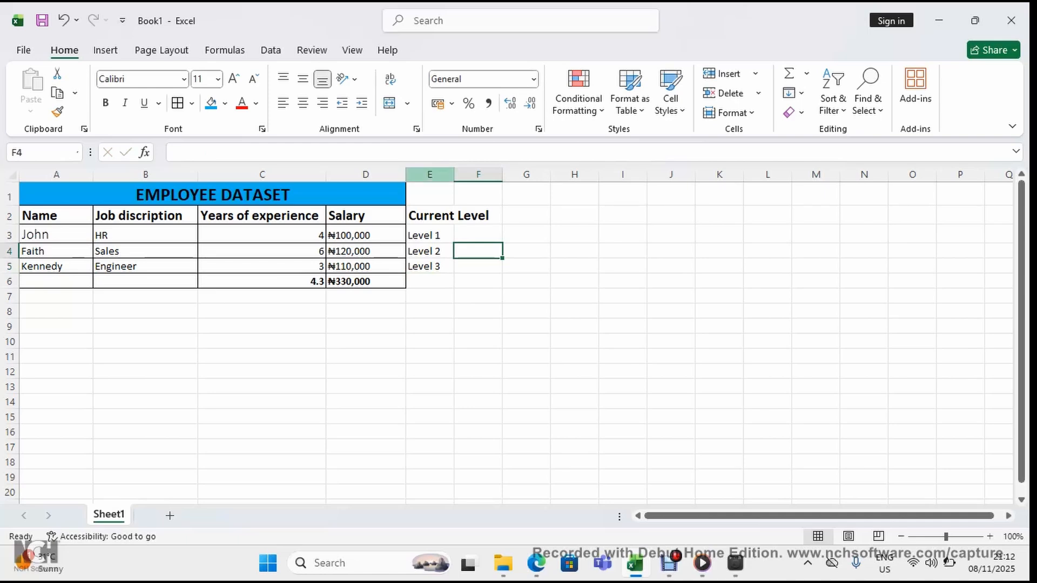
click(430, 174)
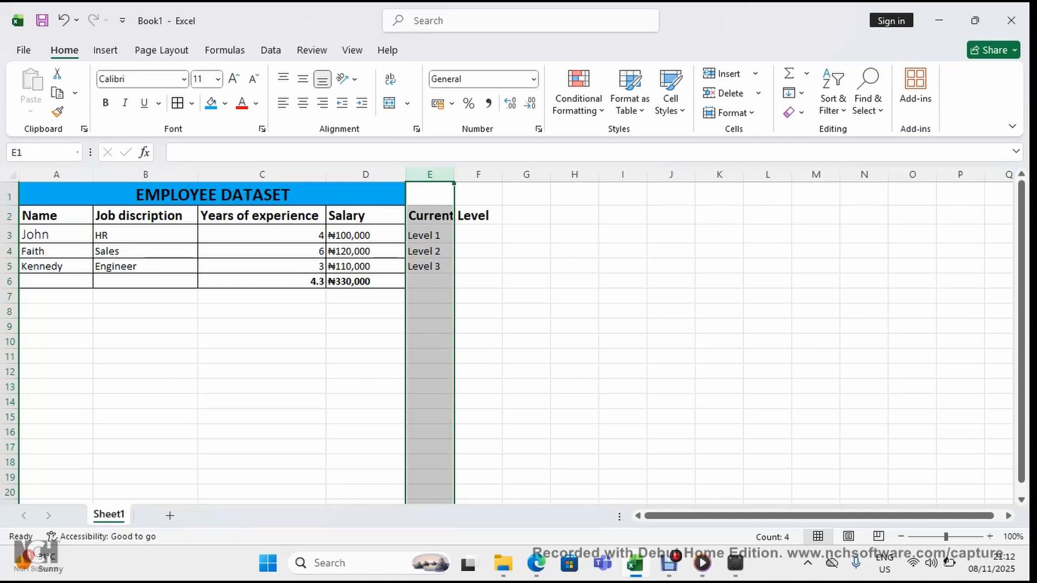
click(366, 216)
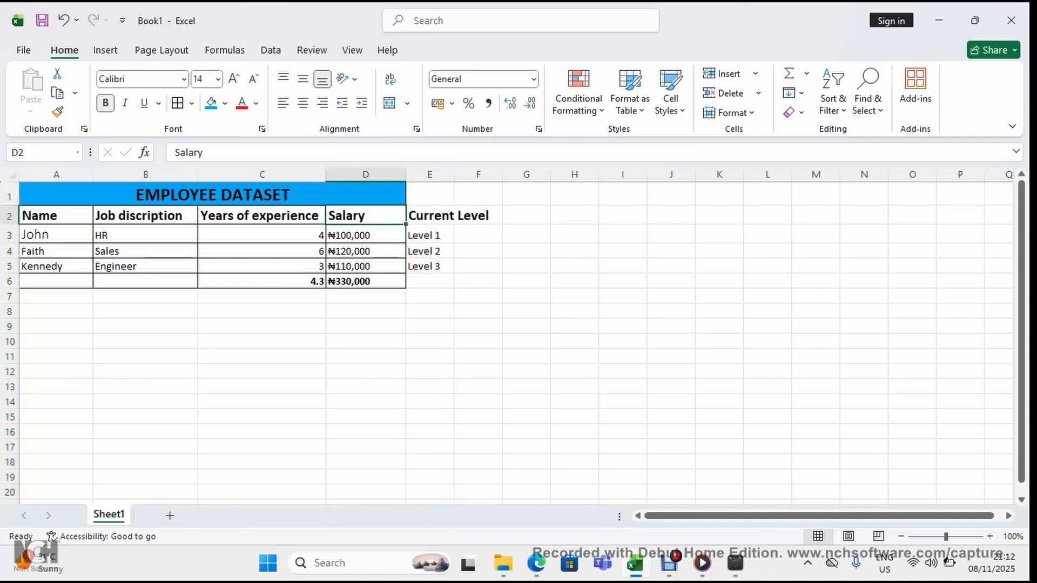
click(430, 215)
drag(430, 215, 430, 281)
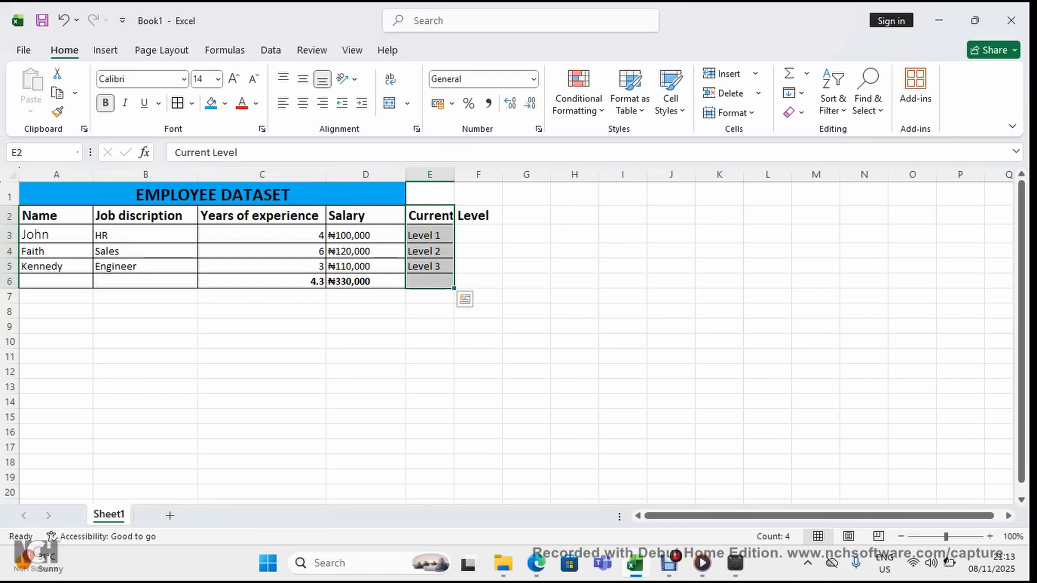
Step: Fill the title row through E1 with light blue and re-merge and center the title across A1:E1
click(212, 194)
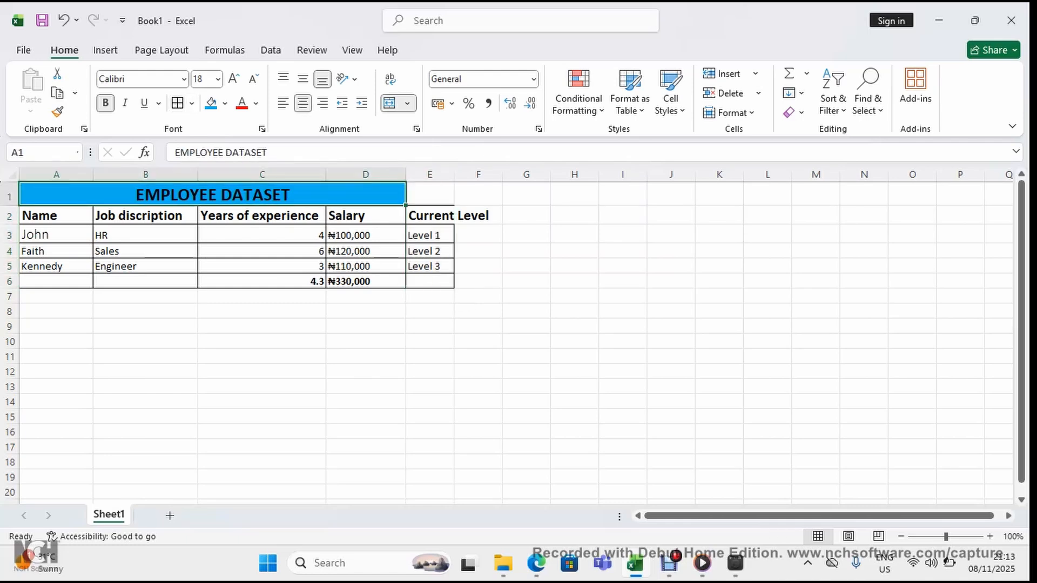
key(shift+Right)
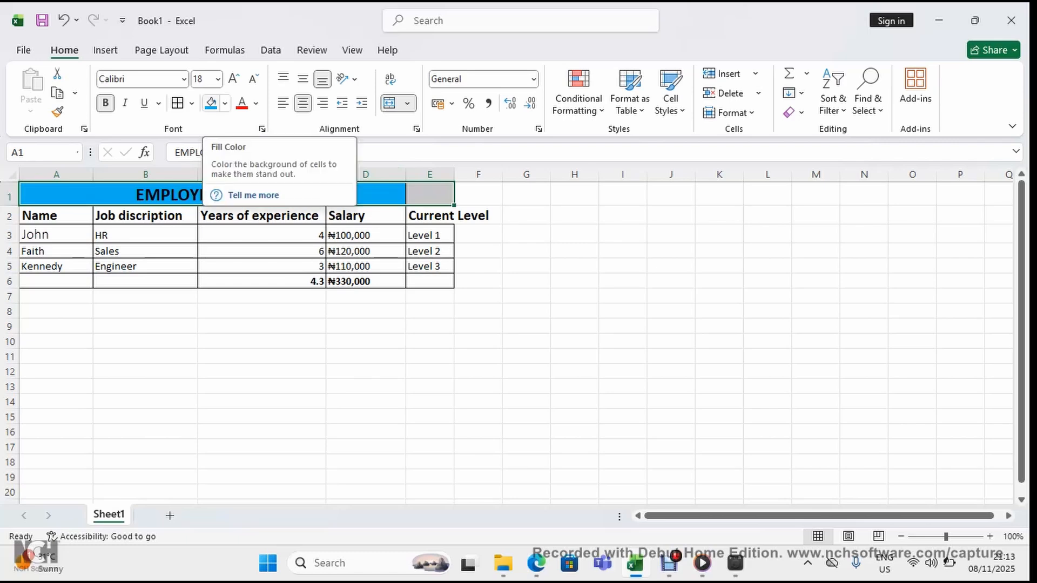
click(211, 102)
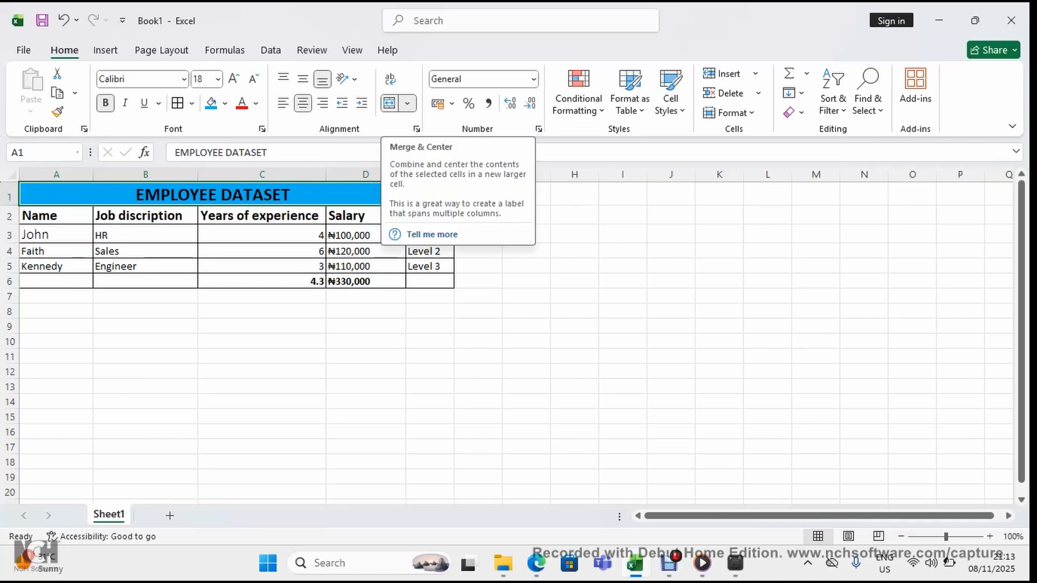
click(388, 103)
click(389, 103)
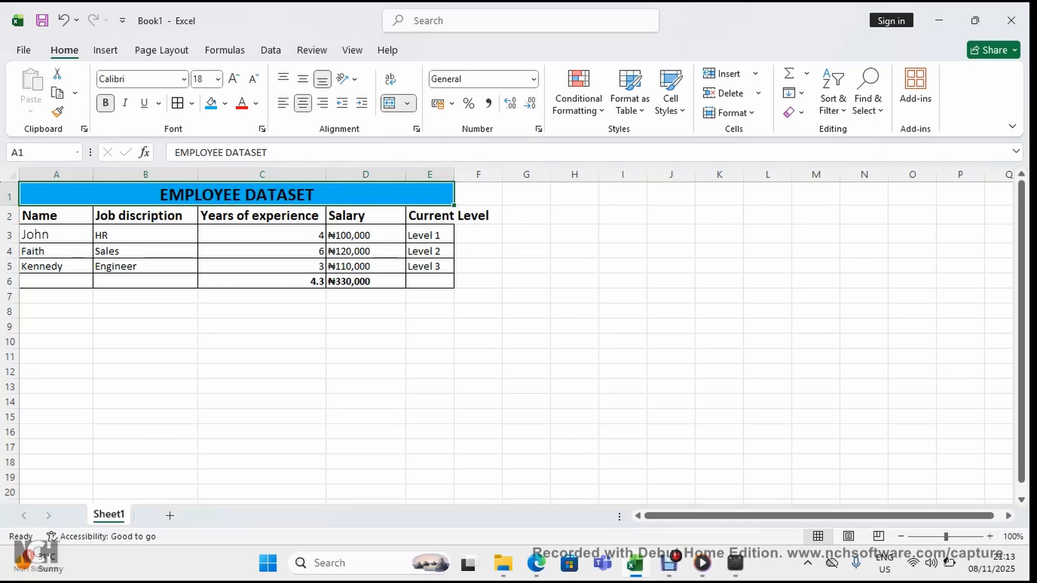
Step: Widen column E so the Current Level header fits inside it
click(478, 266)
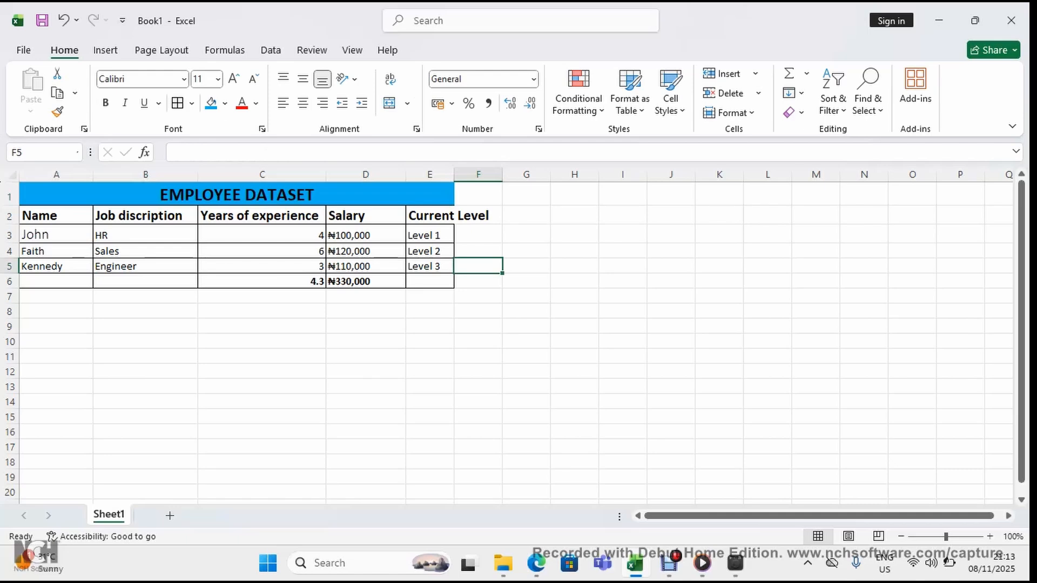
drag(453, 175, 496, 174)
click(520, 341)
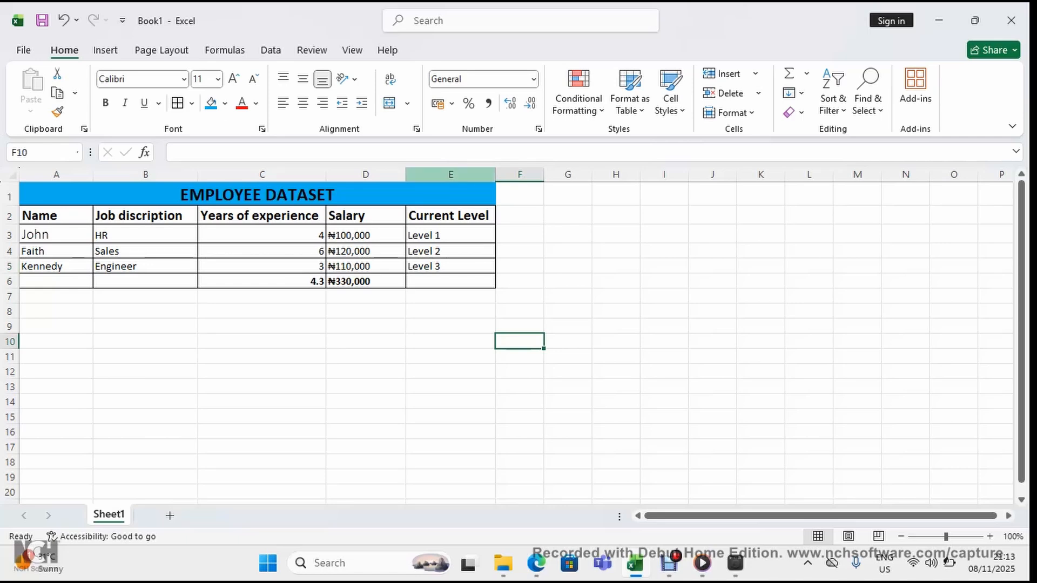
Step: Delete the entire Current Level column E from the sheet
click(450, 174)
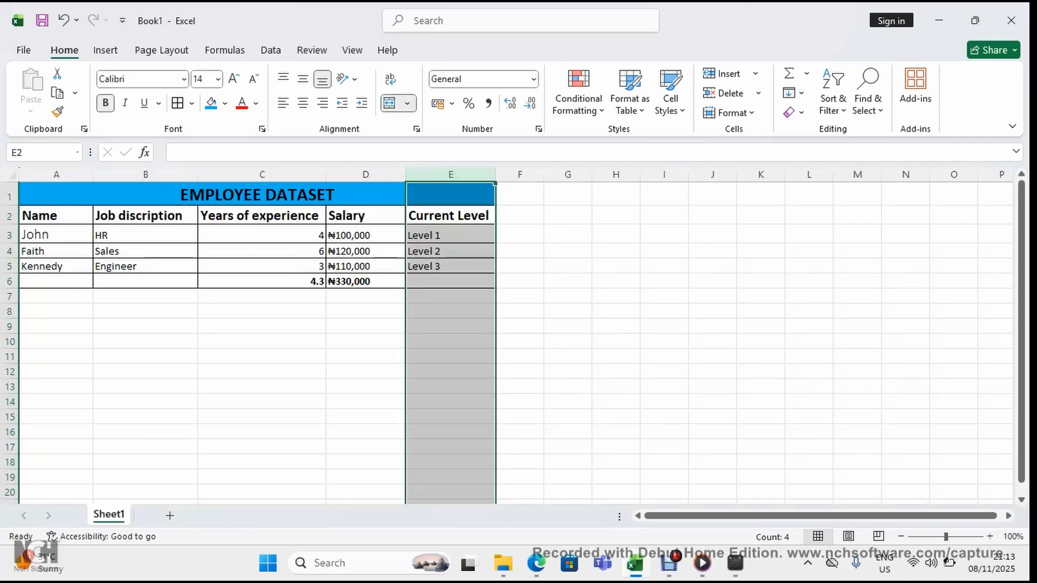
right_click(463, 175)
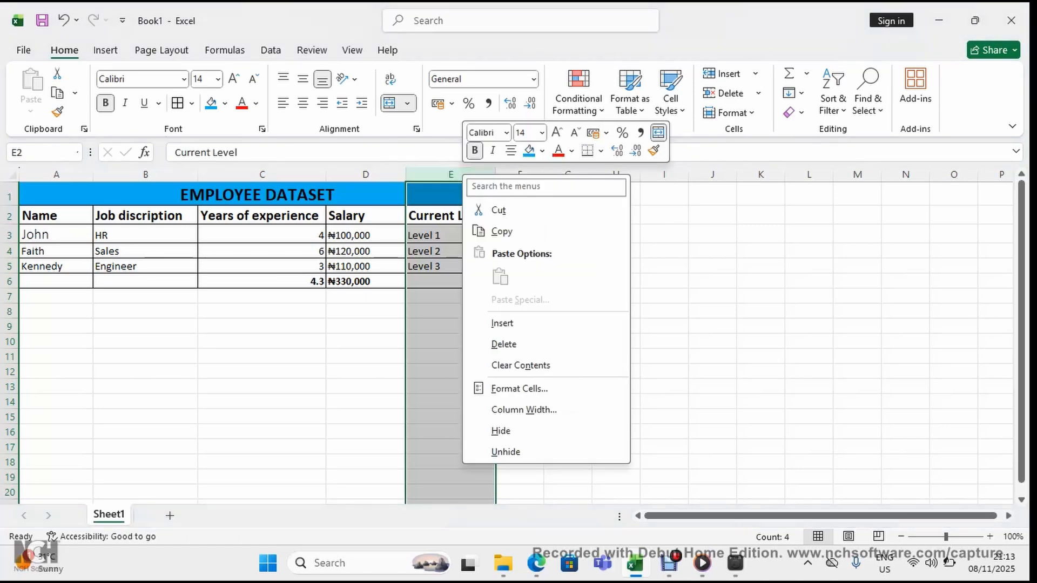
click(503, 344)
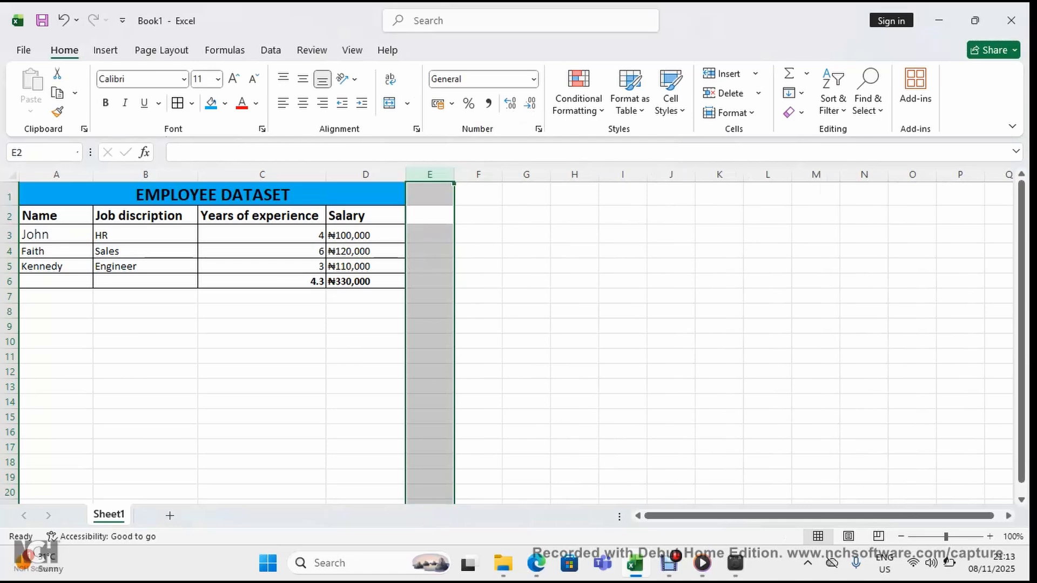
click(526, 311)
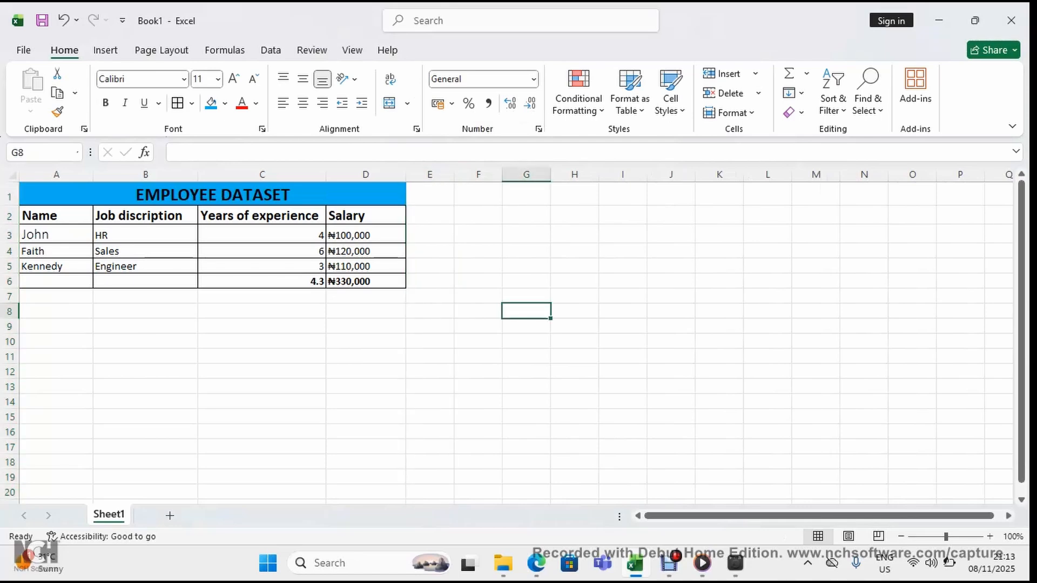